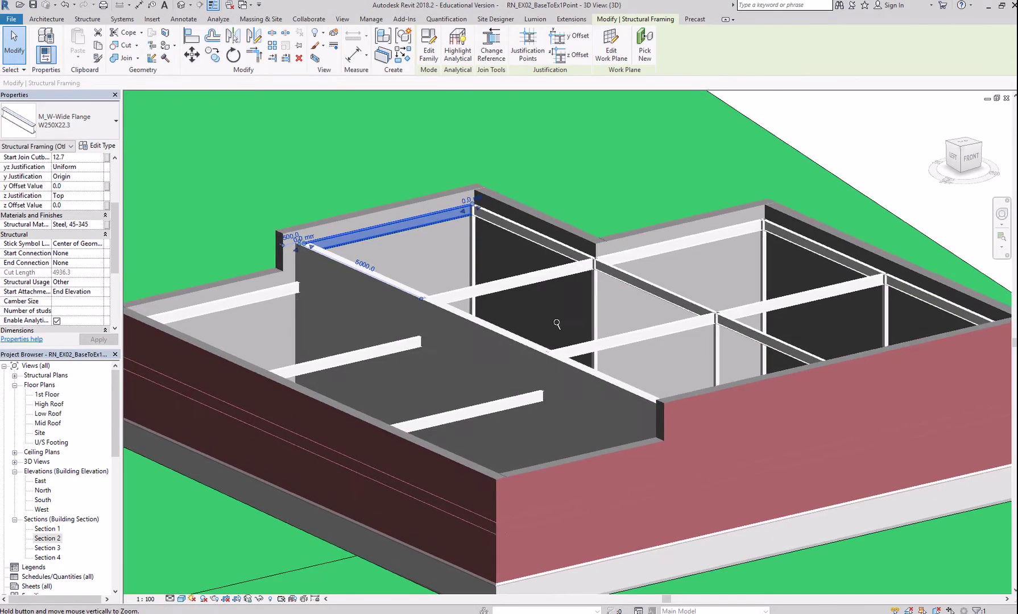
# Read the z Offset Value requirement for the beams along the letter grids on slide 15 of the Ex2_2018W PowerPoint presentation.
pyautogui.scroll(6, 432, 233)
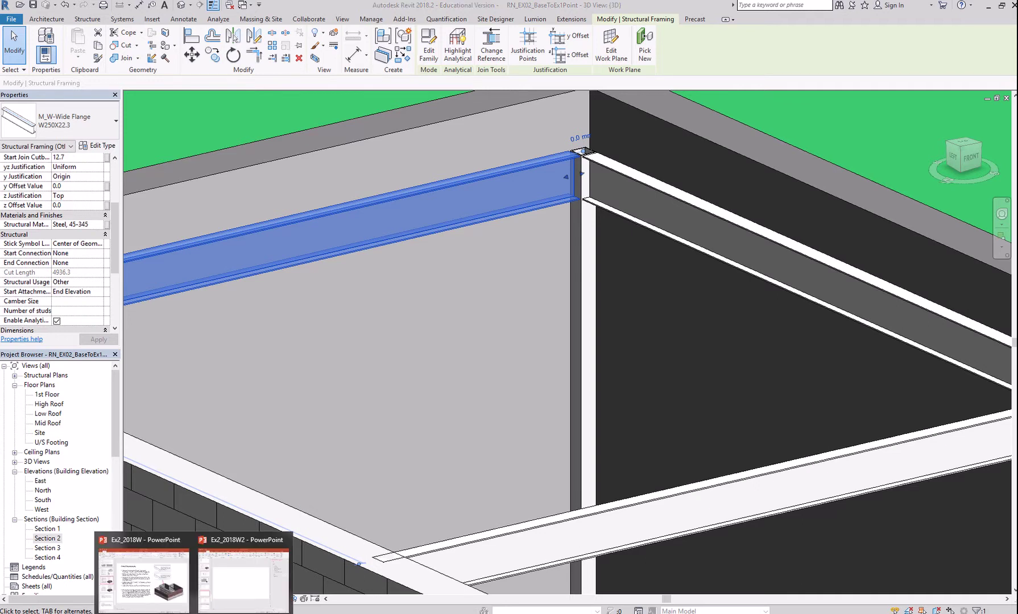
pyautogui.click(181, 601)
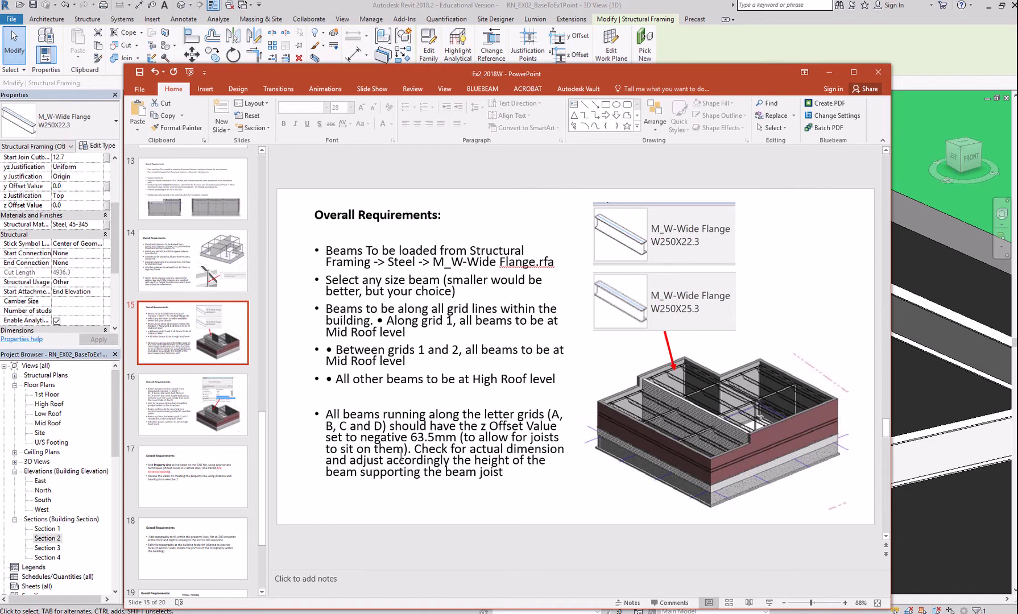
pyautogui.click(409, 438)
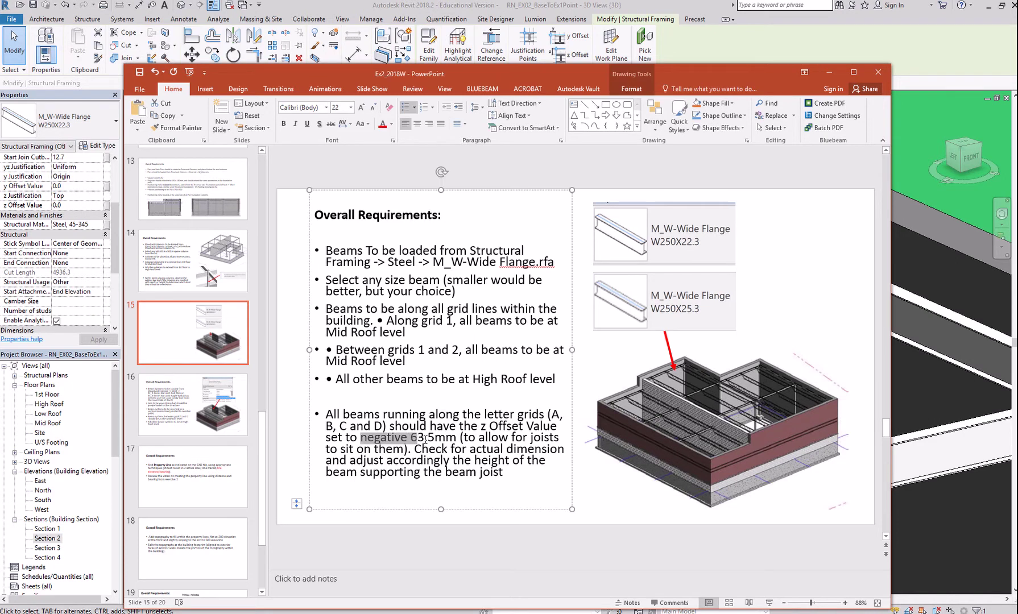
pyautogui.click(413, 438)
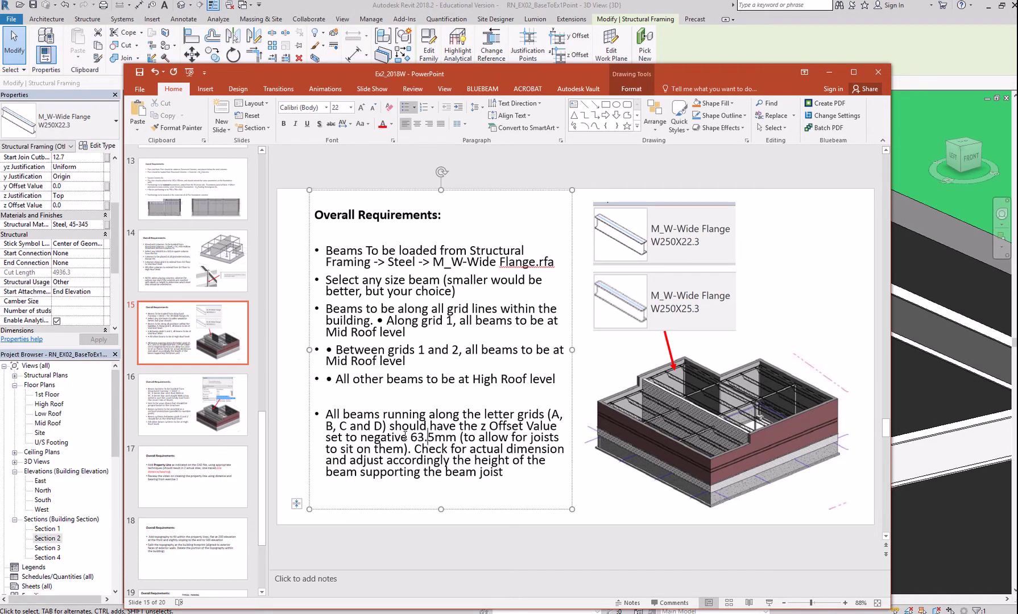
pyautogui.moveTo(360, 438); pyautogui.dragTo(458, 438)
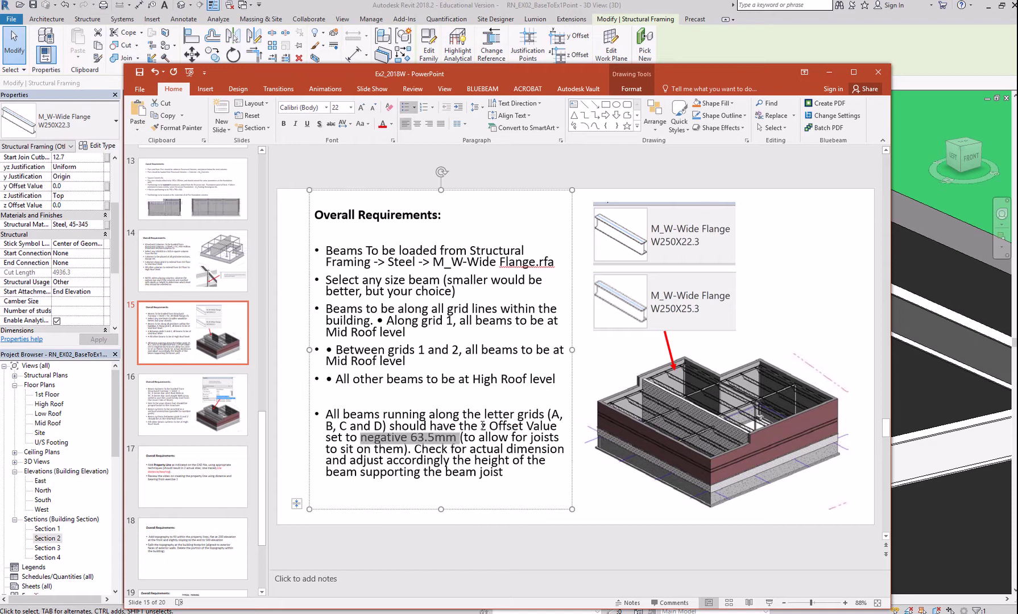
pyautogui.moveTo(482, 426); pyautogui.dragTo(536, 427)
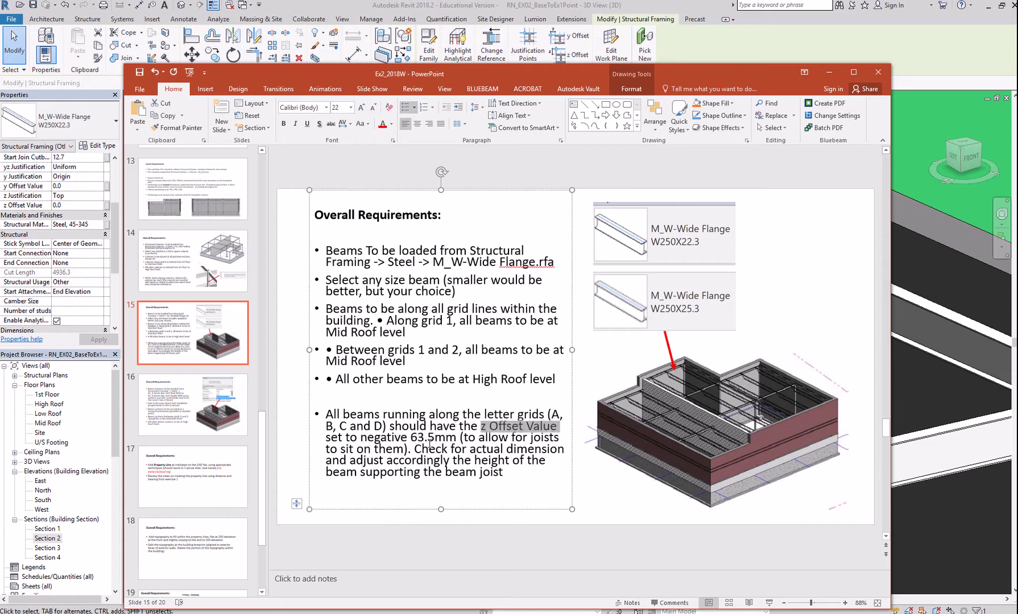
pyautogui.moveTo(410, 438); pyautogui.dragTo(439, 441)
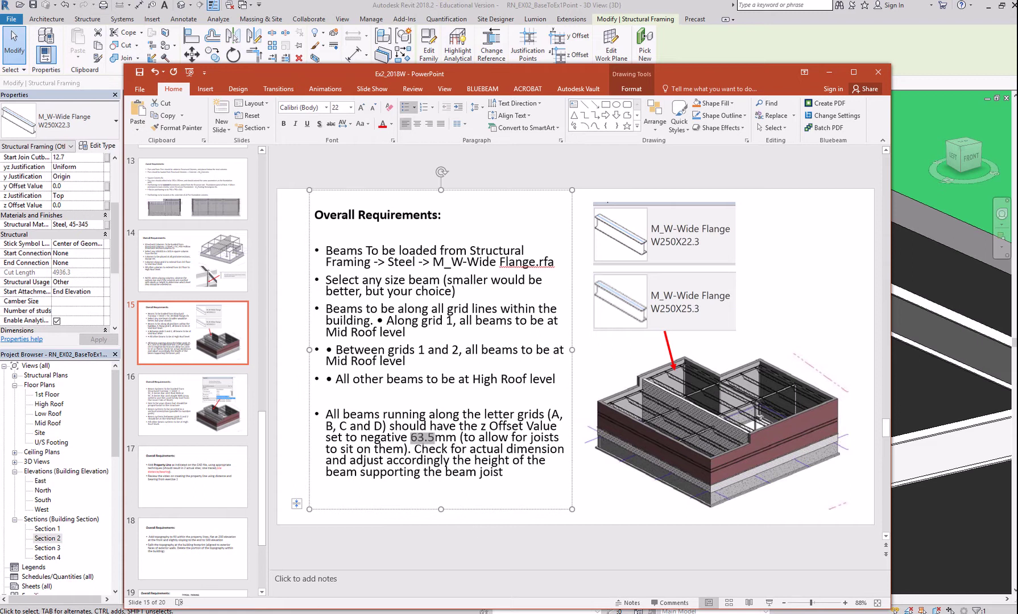
pyautogui.hotkey('alt', 'Tab')
# In the High Roof floor plan, set the z Offset Value of all beams along grids A, B, C and D to -63.5.
pyautogui.scroll(-5, 520, 444)
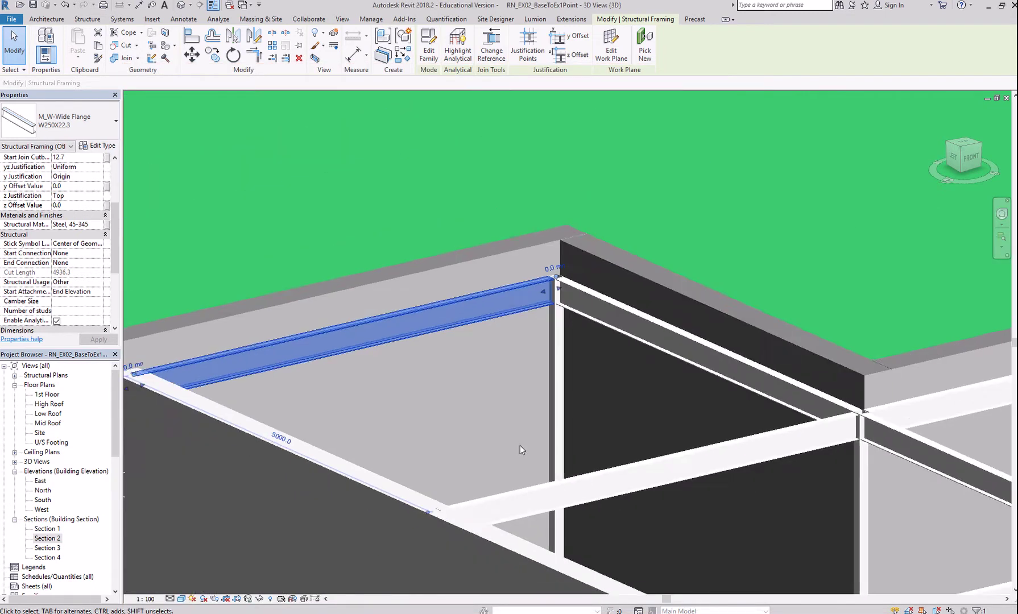
pyautogui.doubleClick(48, 404)
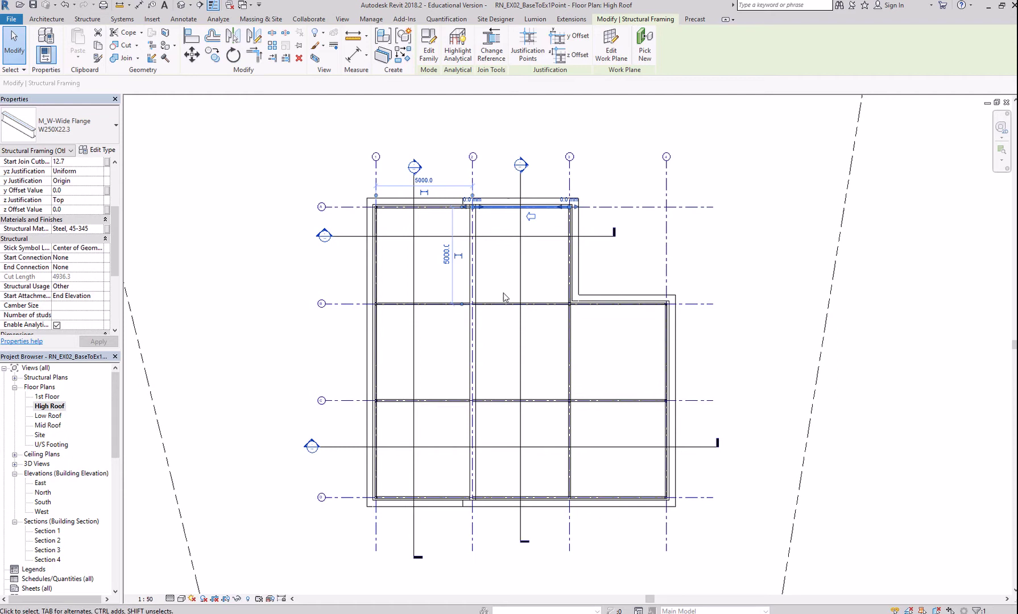
pyautogui.scroll(2, 505, 310)
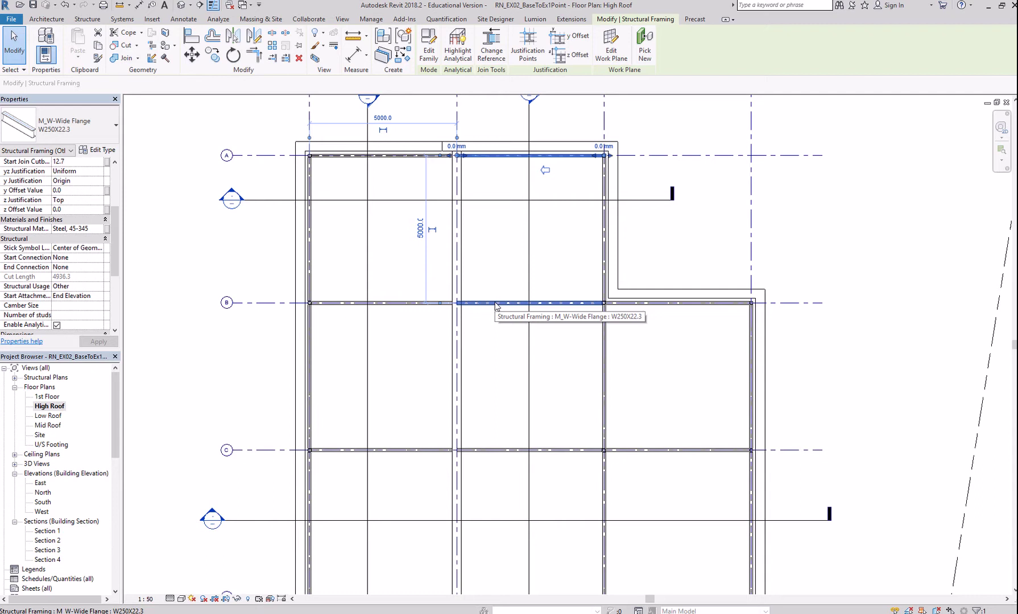
pyautogui.moveTo(518, 322); pyautogui.dragTo(524, 281, button='middle')
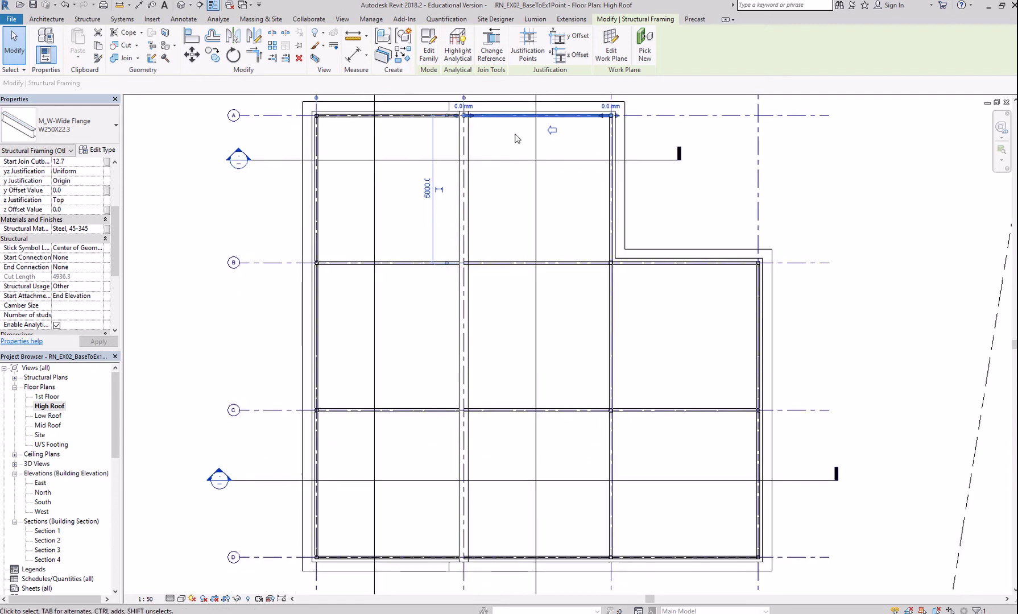
pyautogui.keyDown('ctrl'); pyautogui.click(401, 117); pyautogui.keyUp('ctrl')
pyautogui.keyDown('ctrl'); pyautogui.click(405, 263); pyautogui.keyUp('ctrl')
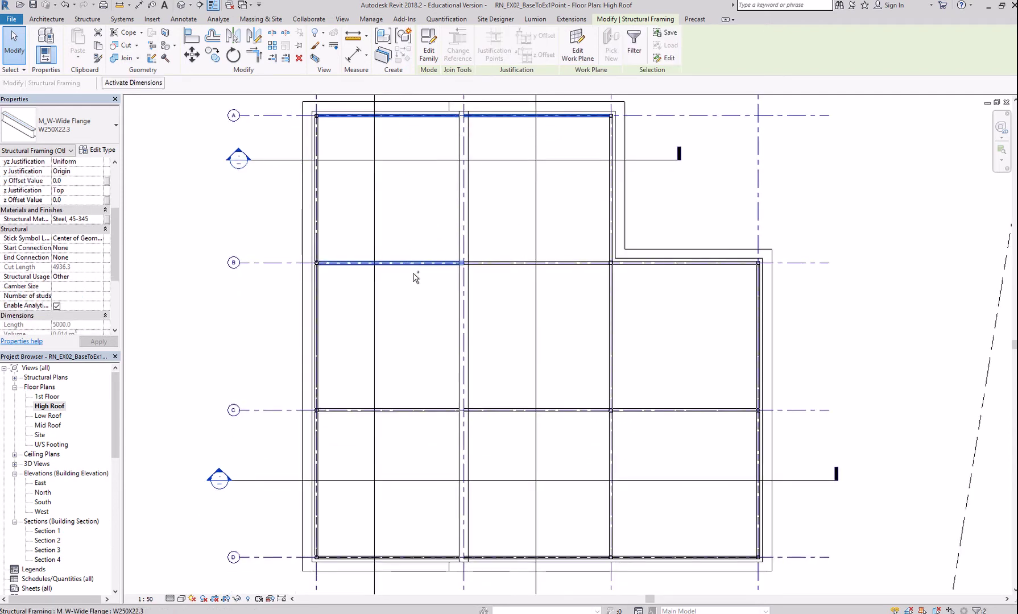
pyautogui.keyDown('ctrl'); pyautogui.click(504, 265); pyautogui.keyUp('ctrl')
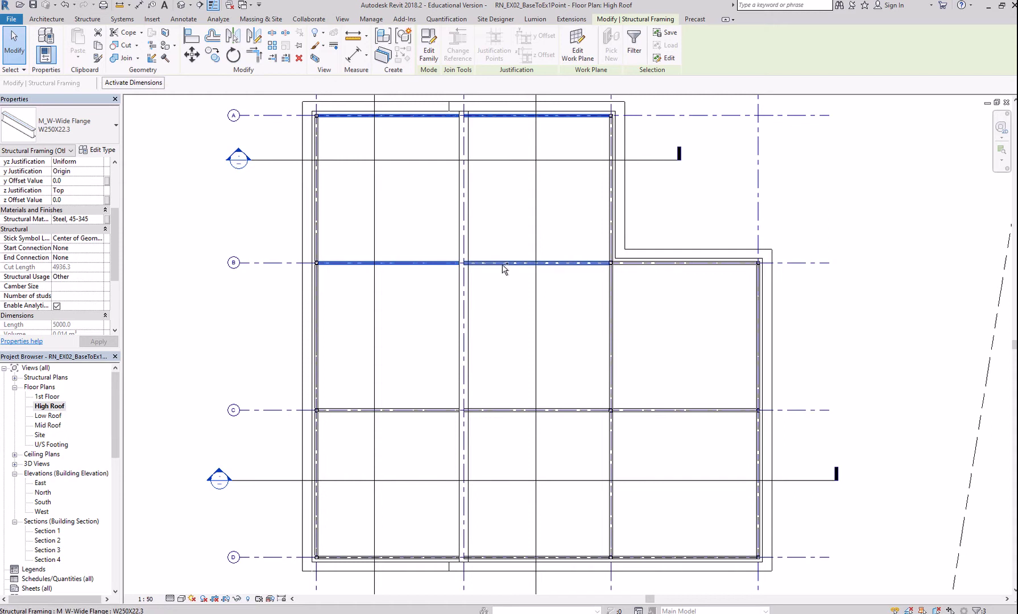
pyautogui.keyDown('ctrl'); pyautogui.click(641, 264); pyautogui.keyUp('ctrl')
pyautogui.keyDown('ctrl'); pyautogui.click(659, 411); pyautogui.keyUp('ctrl')
pyautogui.keyDown('ctrl'); pyautogui.click(587, 412); pyautogui.keyUp('ctrl')
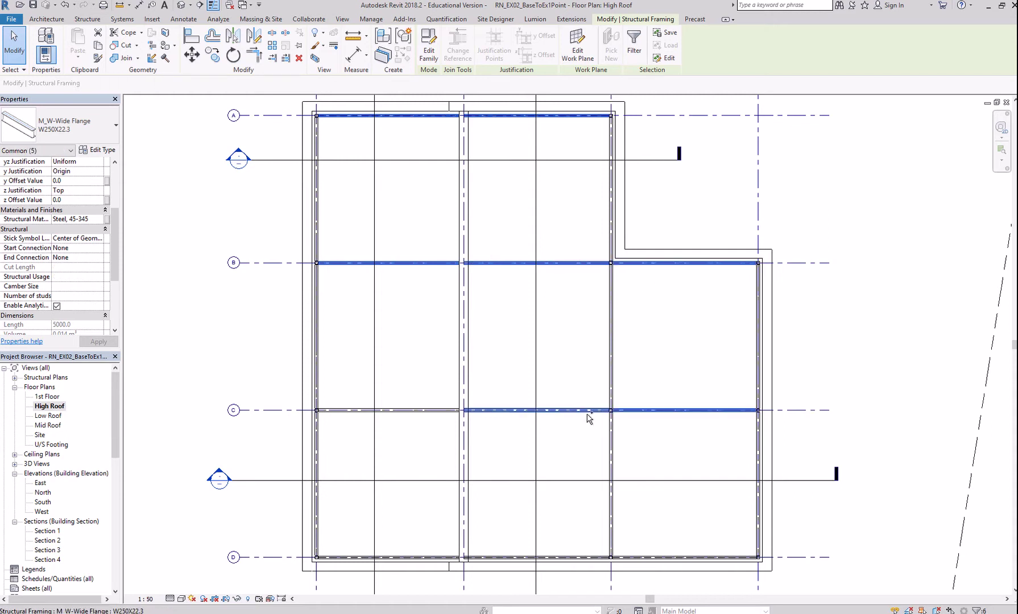
pyautogui.keyDown('ctrl'); pyautogui.click(439, 412); pyautogui.keyUp('ctrl')
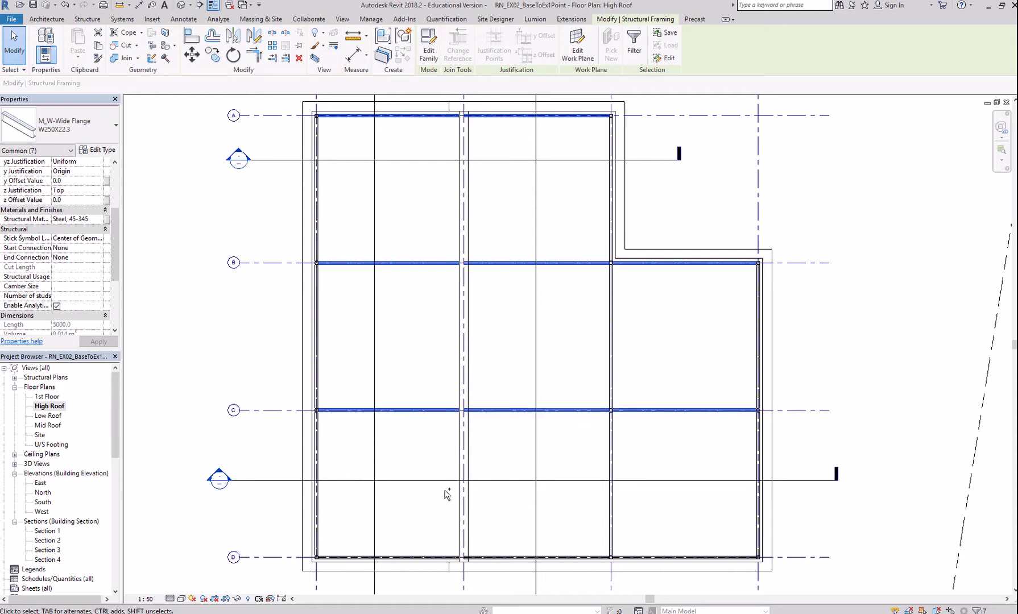
pyautogui.keyDown('ctrl'); pyautogui.click(438, 556); pyautogui.keyUp('ctrl')
pyautogui.keyDown('ctrl'); pyautogui.click(508, 558); pyautogui.keyUp('ctrl')
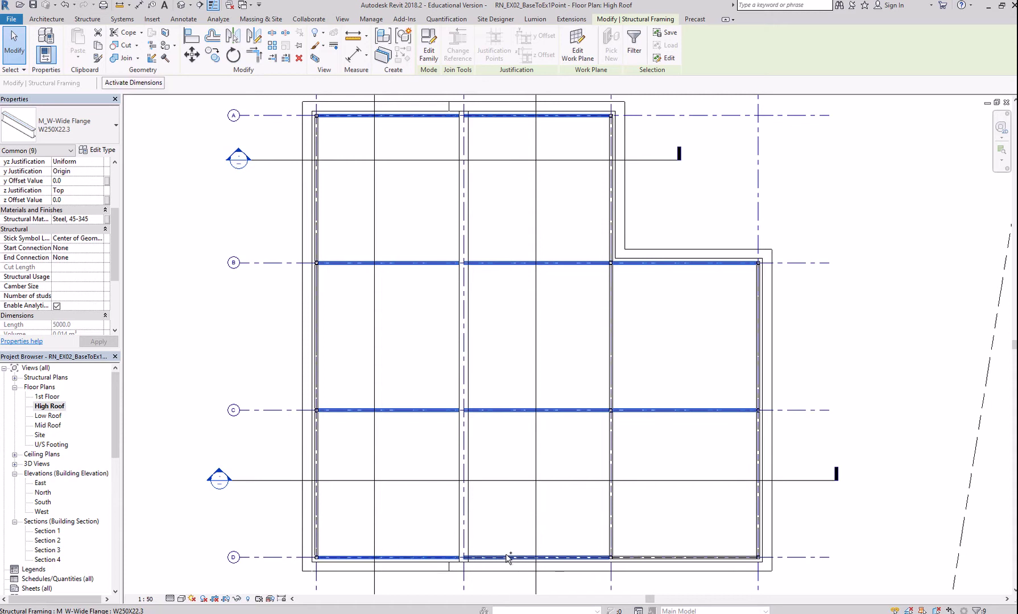
pyautogui.keyDown('ctrl'); pyautogui.click(635, 555); pyautogui.keyUp('ctrl')
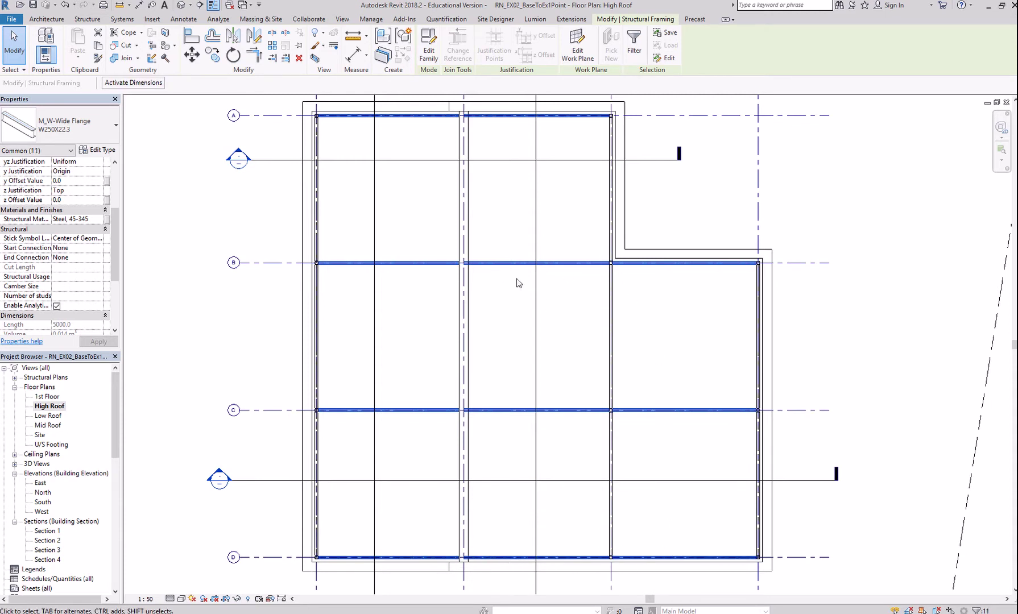
pyautogui.click(75, 200)
pyautogui.write('-63.5')
# Examine the beam-to-column corner in the 3D view and check it against the PowerPoint requirements slide.
pyautogui.click(181, 5)
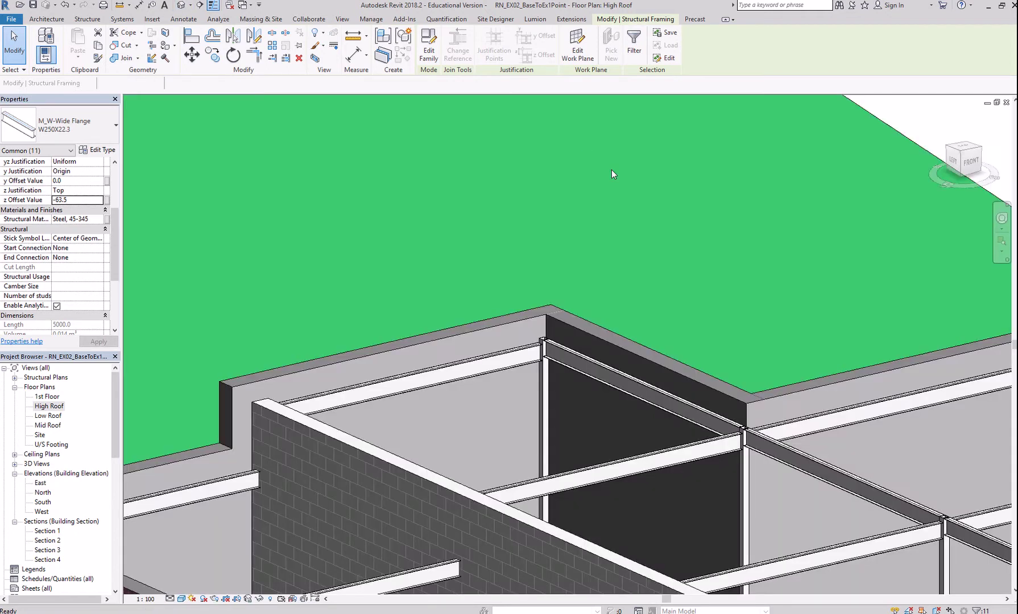
pyautogui.scroll(6, 546, 344)
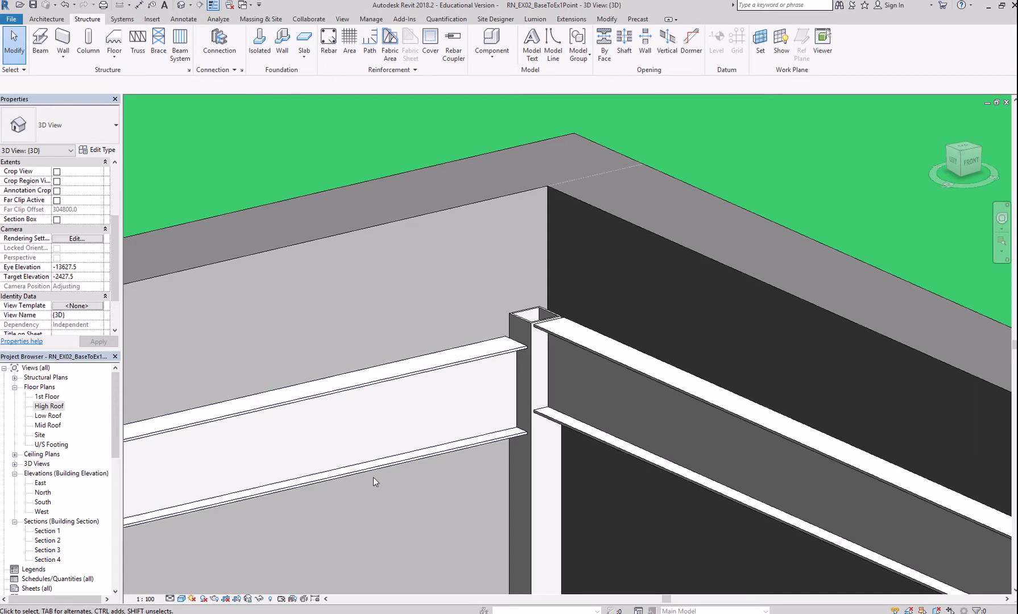
pyautogui.click(248, 569)
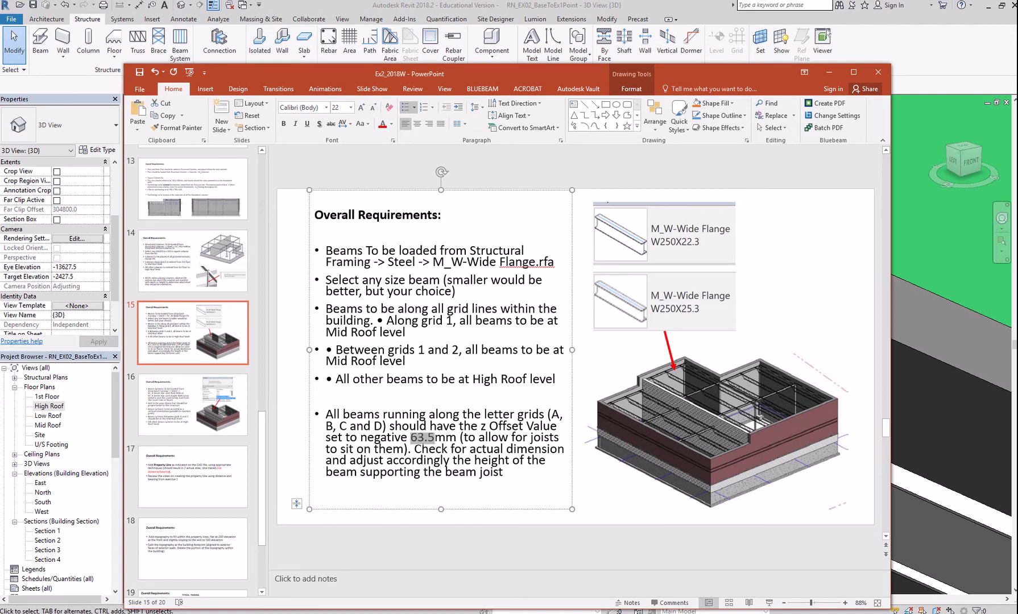
pyautogui.hotkey('alt', 'Tab')
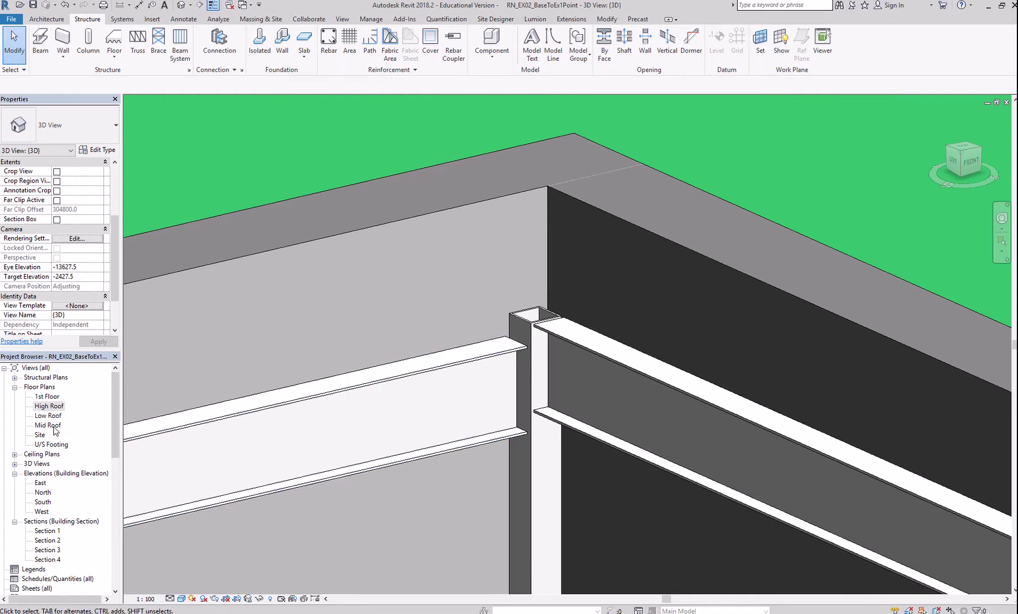
# Save the project from the High Roof floor plan and start placing an automatic structural beam system.
pyautogui.doubleClick(51, 406)
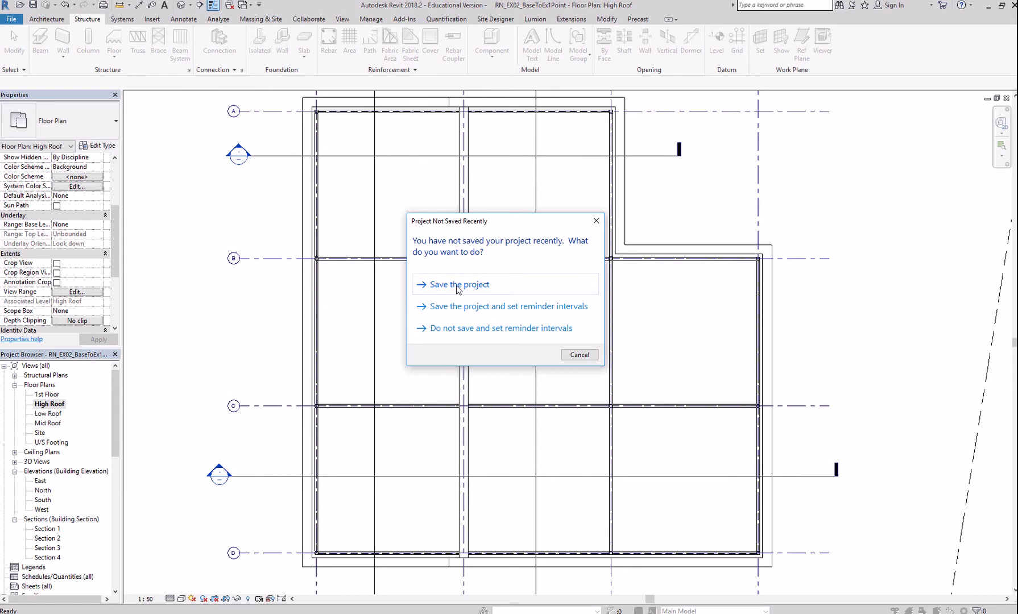
pyautogui.click(457, 285)
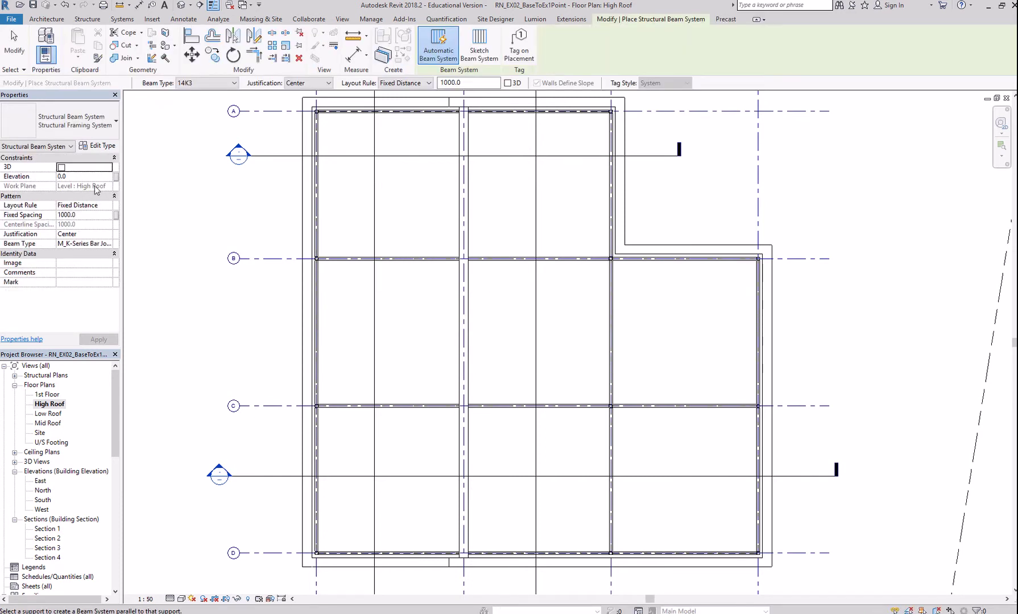
pyautogui.click(108, 133)
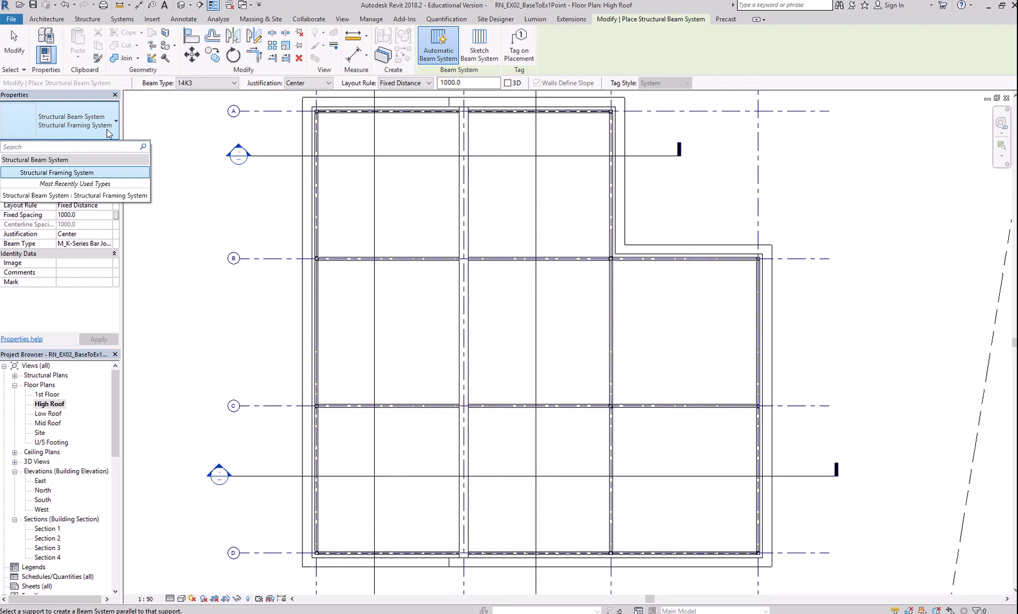
pyautogui.click(108, 133)
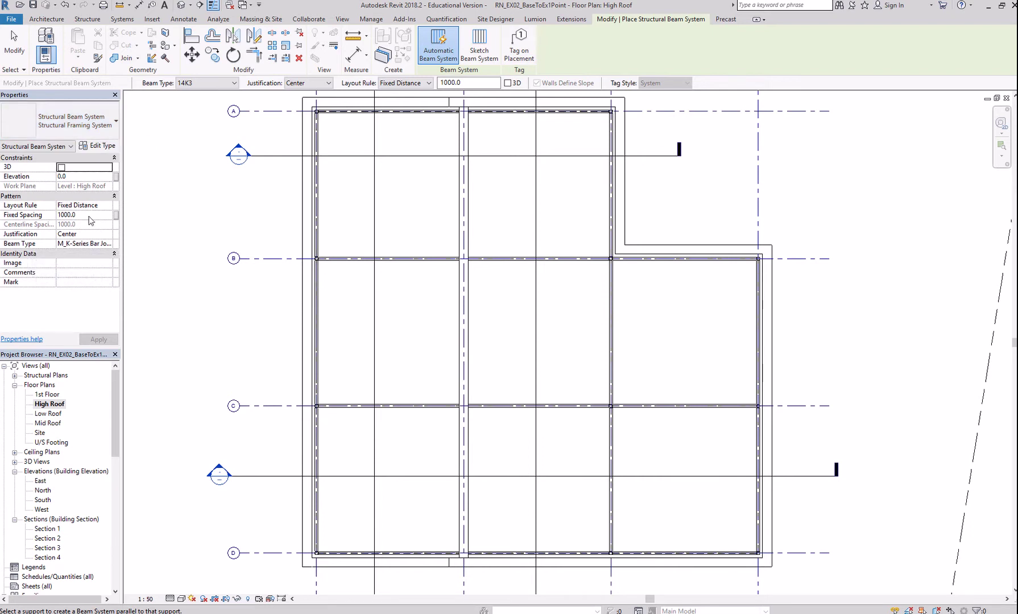
pyautogui.click(111, 125)
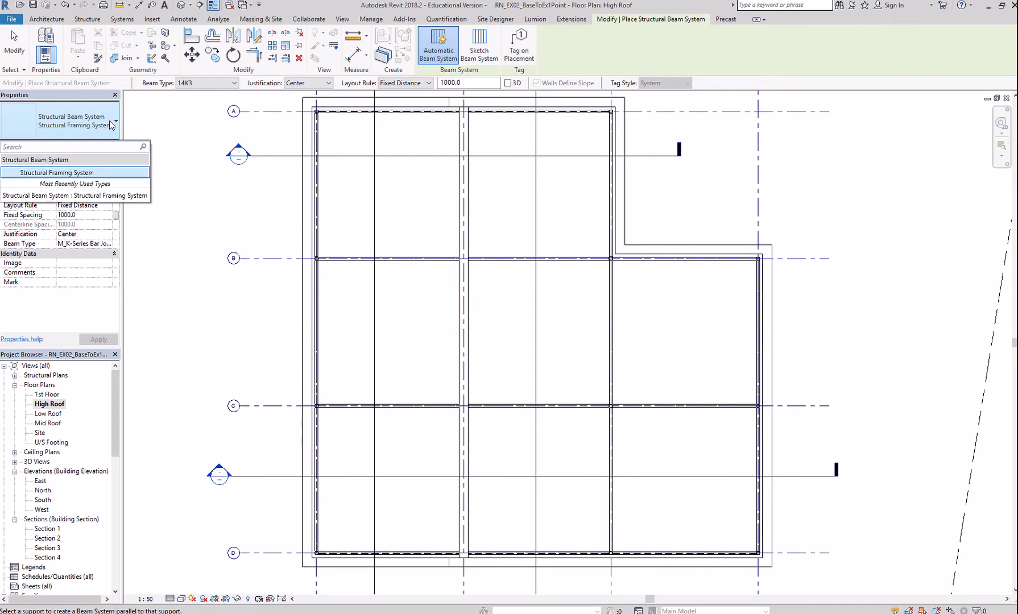
pyautogui.click(109, 121)
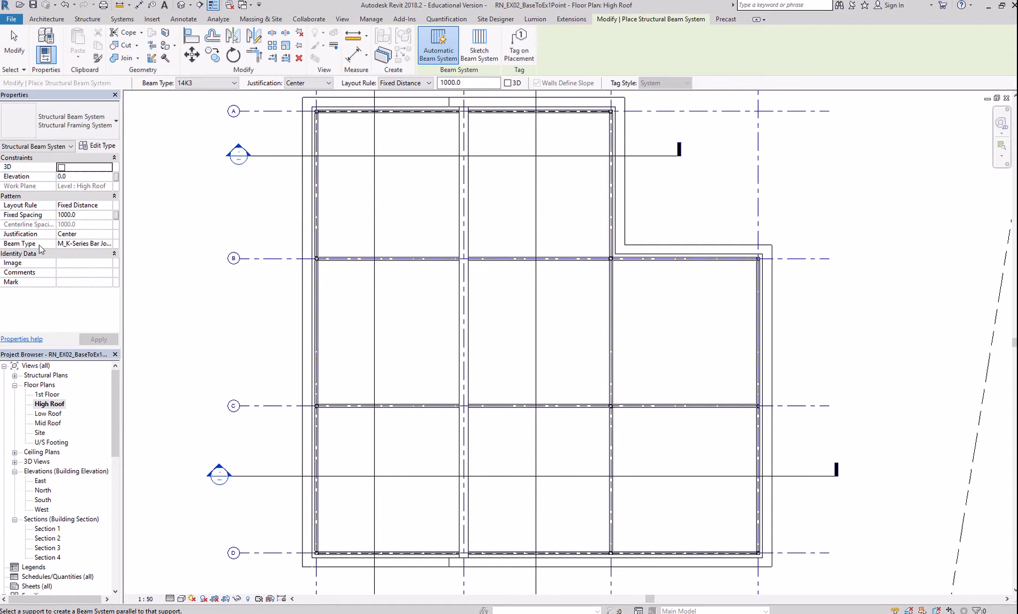
# Set the beam system's beam type to M_K-Series Bar Joist-Rod Web : 14K3.
pyautogui.click(78, 244)
pyautogui.click(107, 244)
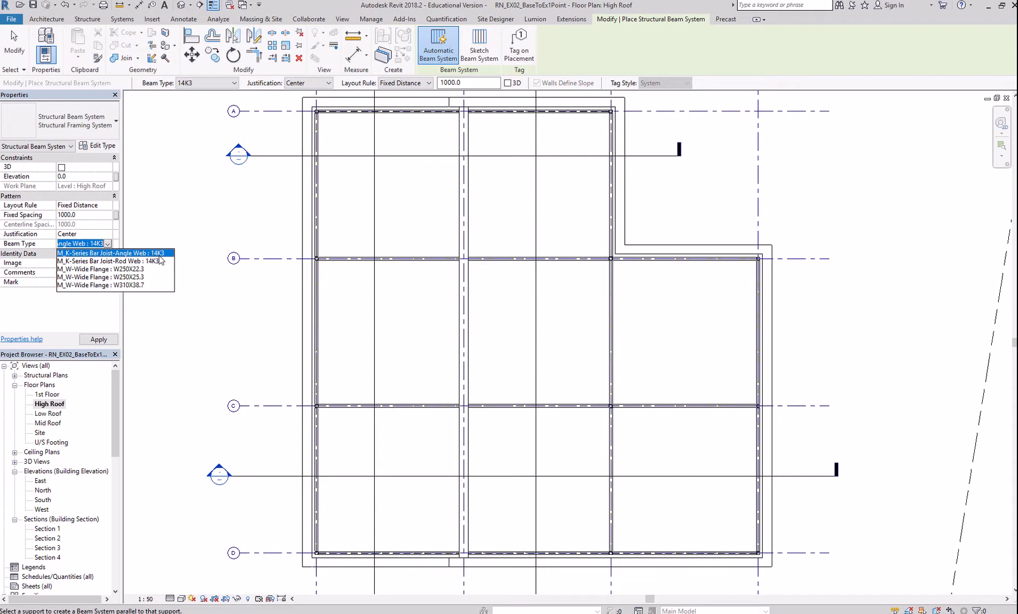
pyautogui.click(137, 262)
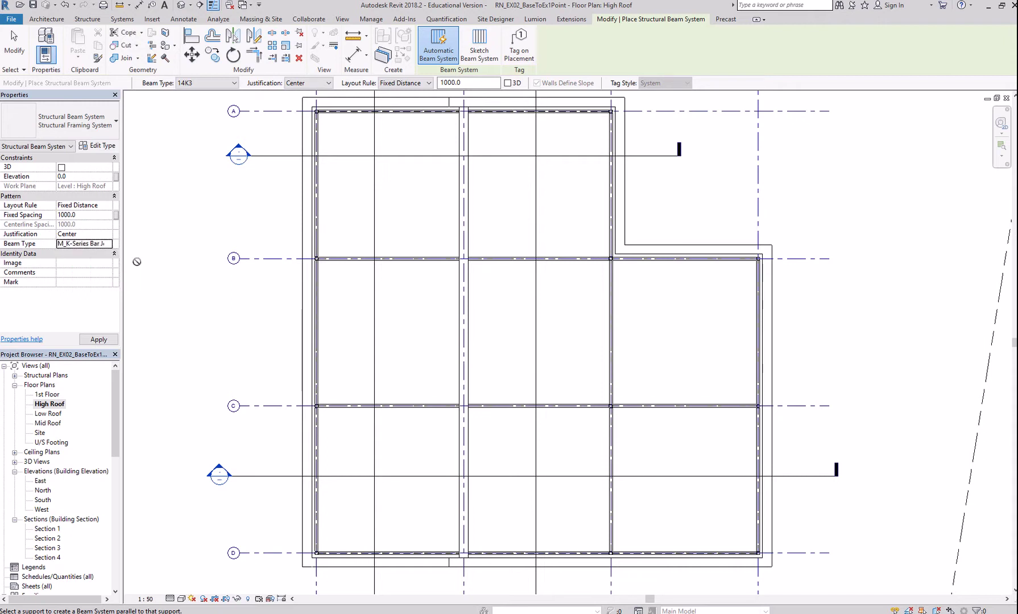
pyautogui.click(108, 243)
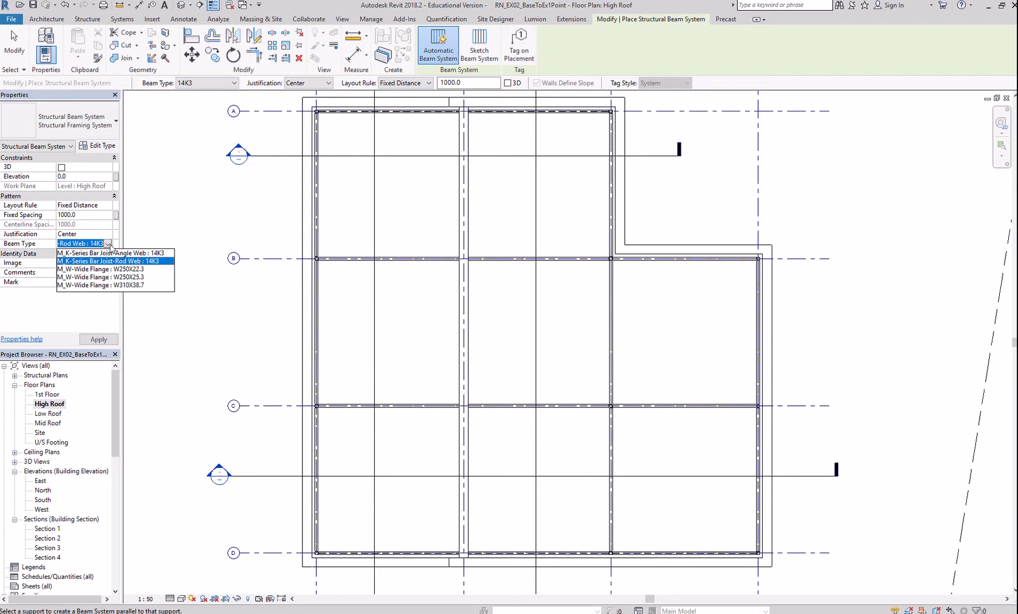
pyautogui.click(169, 262)
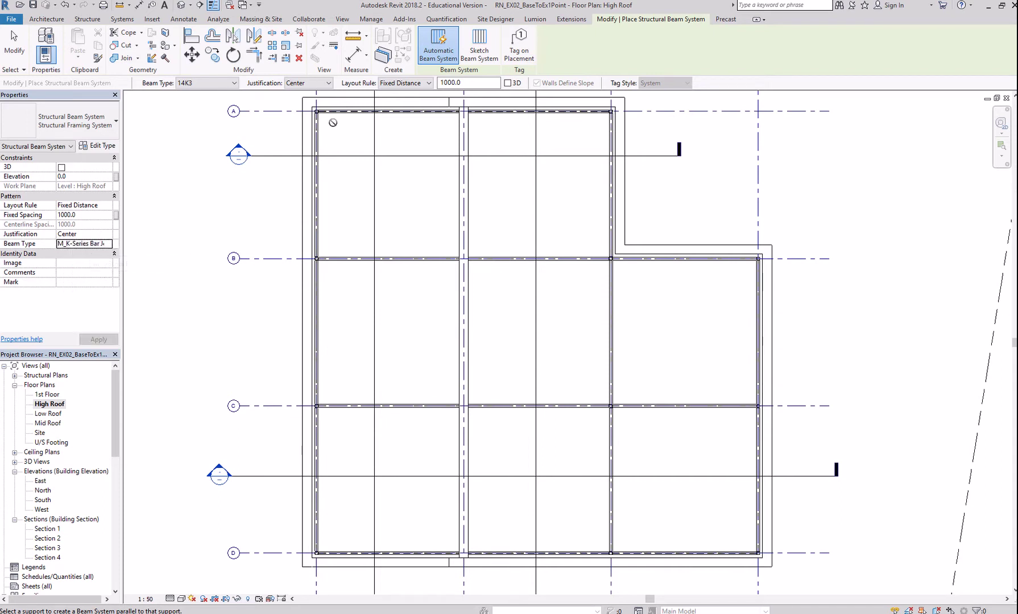
# Start loading a family and browse to the Steel folder under Structural Framing in the US Imperial library.
pyautogui.click(152, 19)
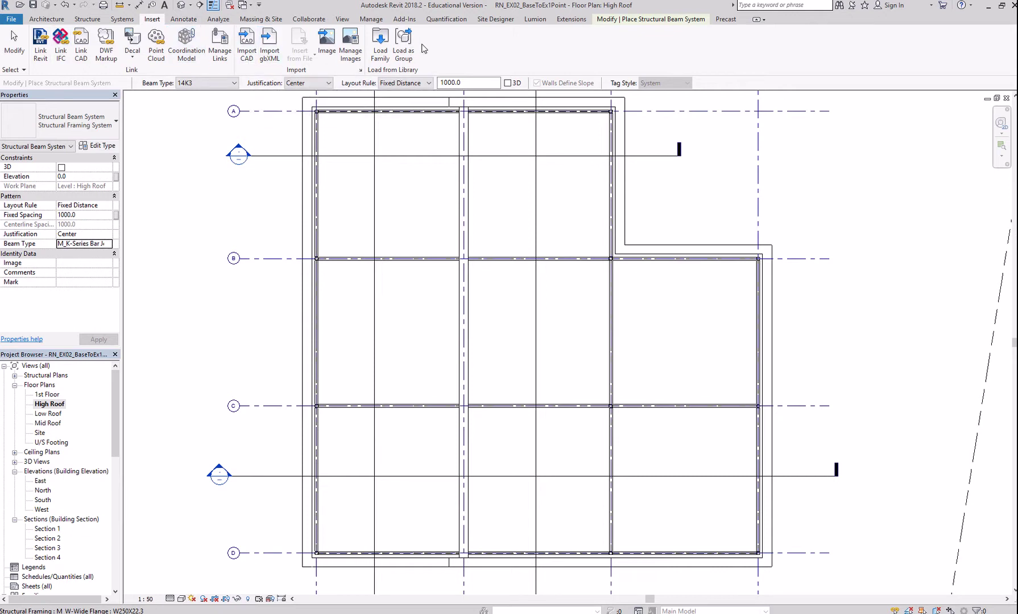
pyautogui.click(628, 21)
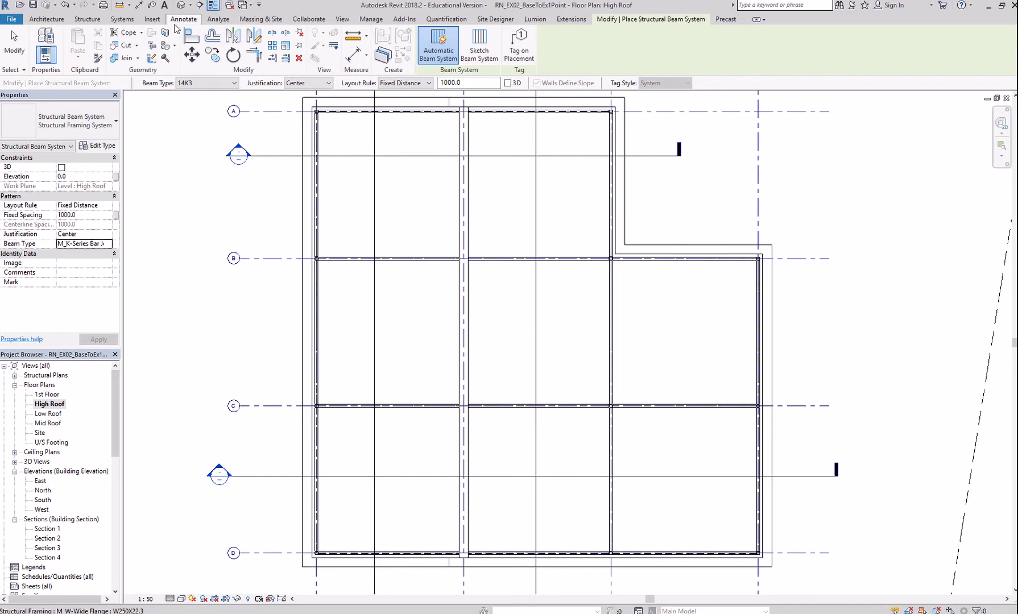
pyautogui.click(154, 20)
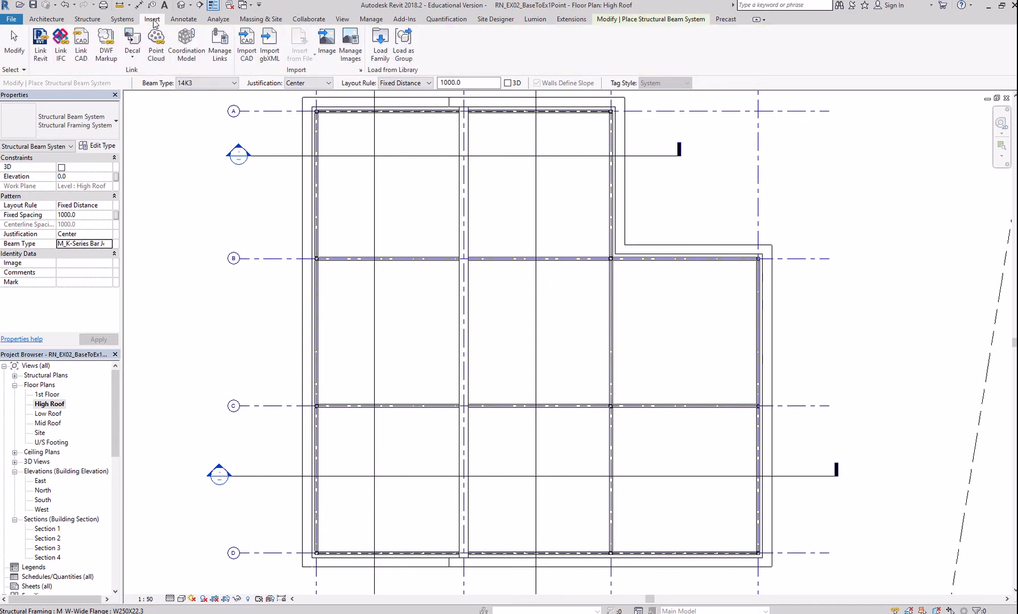
pyautogui.click(380, 45)
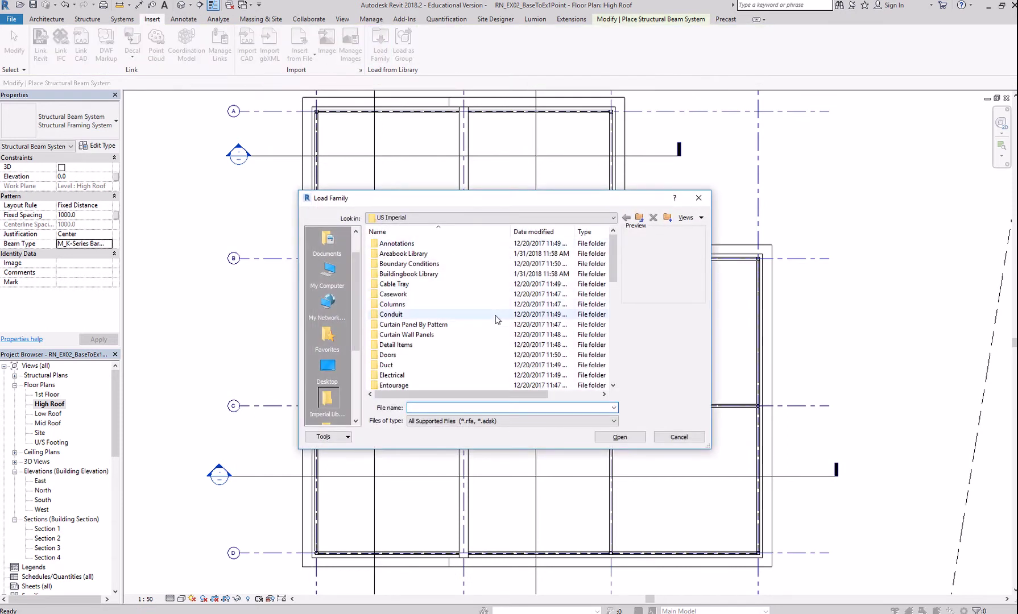
pyautogui.moveTo(613, 267); pyautogui.dragTo(613, 367)
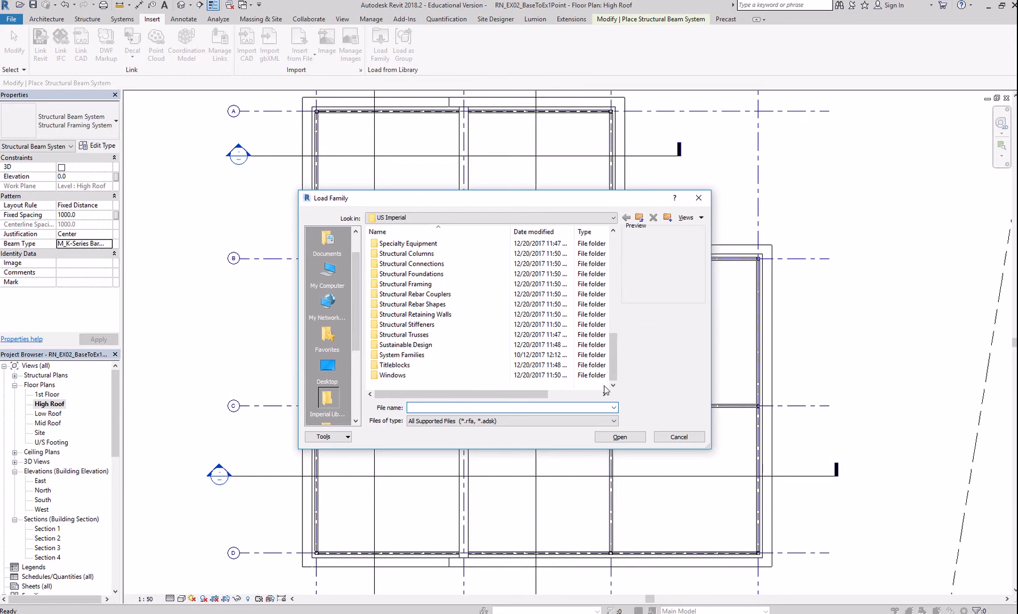
pyautogui.click(455, 285)
pyautogui.doubleClick(455, 285)
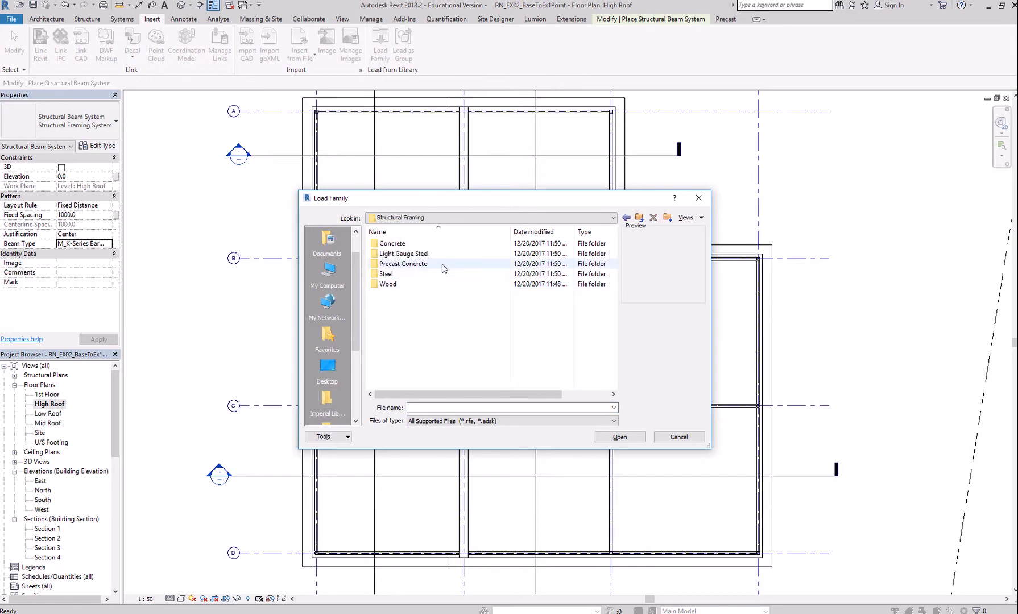
pyautogui.doubleClick(431, 275)
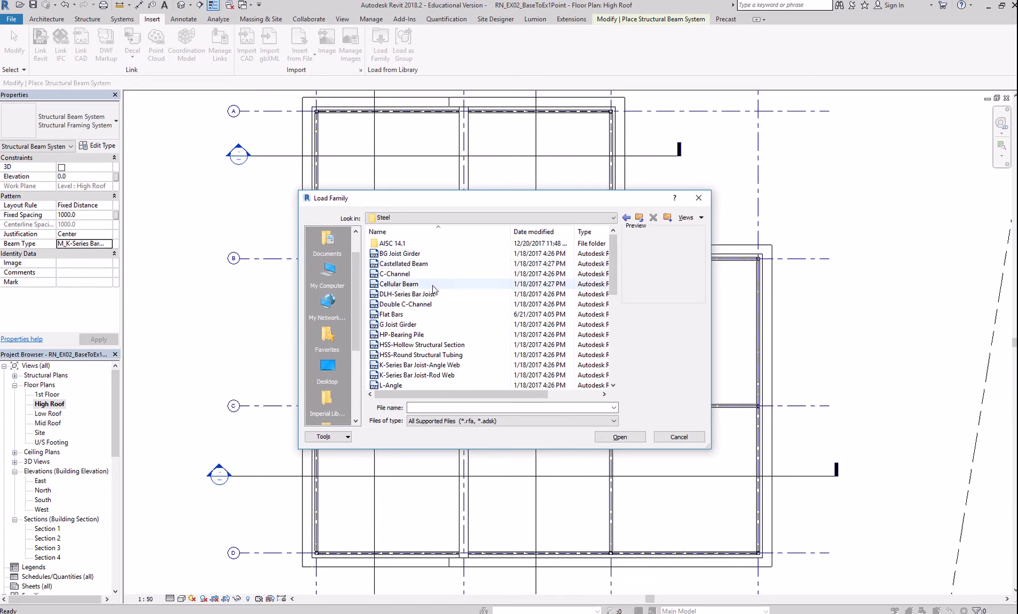
# Look through the imperial steel framing families and preview BG Joist Girder, HSS-Hollow Structural Section and K-Series Bar Joist-Rod Web.
pyautogui.click(424, 254)
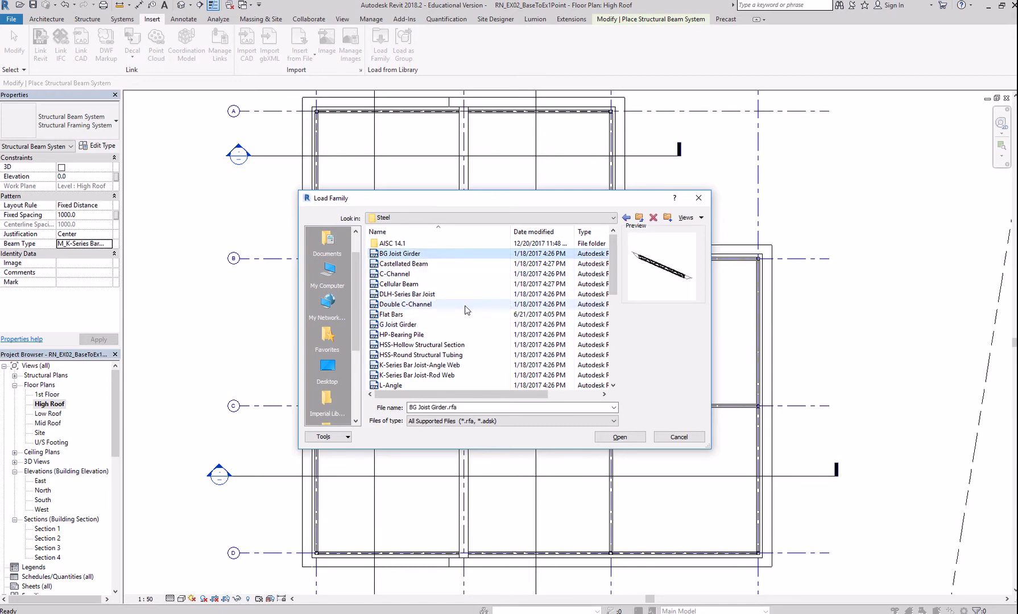
pyautogui.scroll(-1, 465, 310)
pyautogui.click(452, 316)
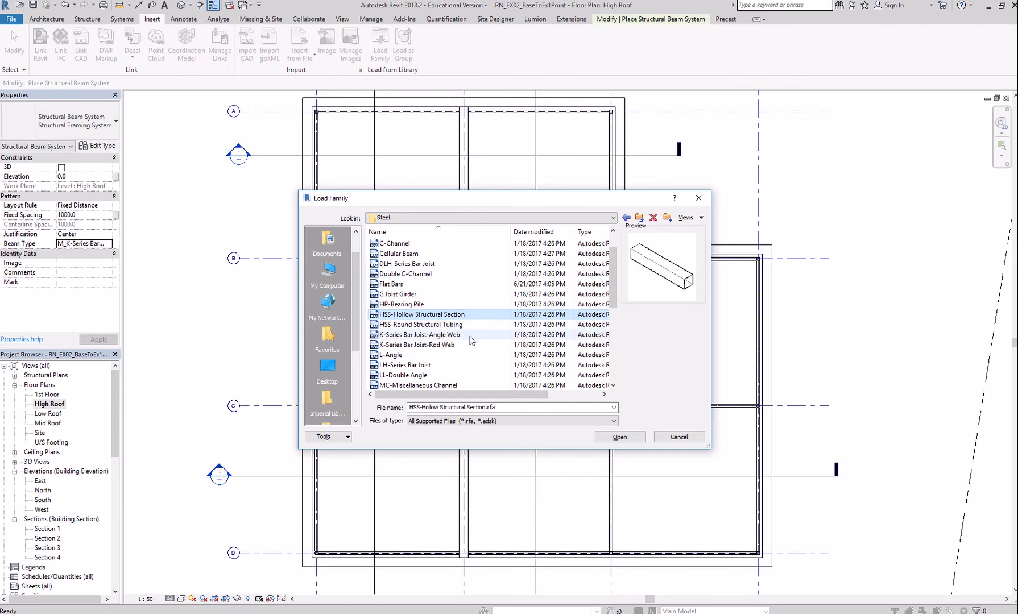
pyautogui.scroll(-6, 470, 340)
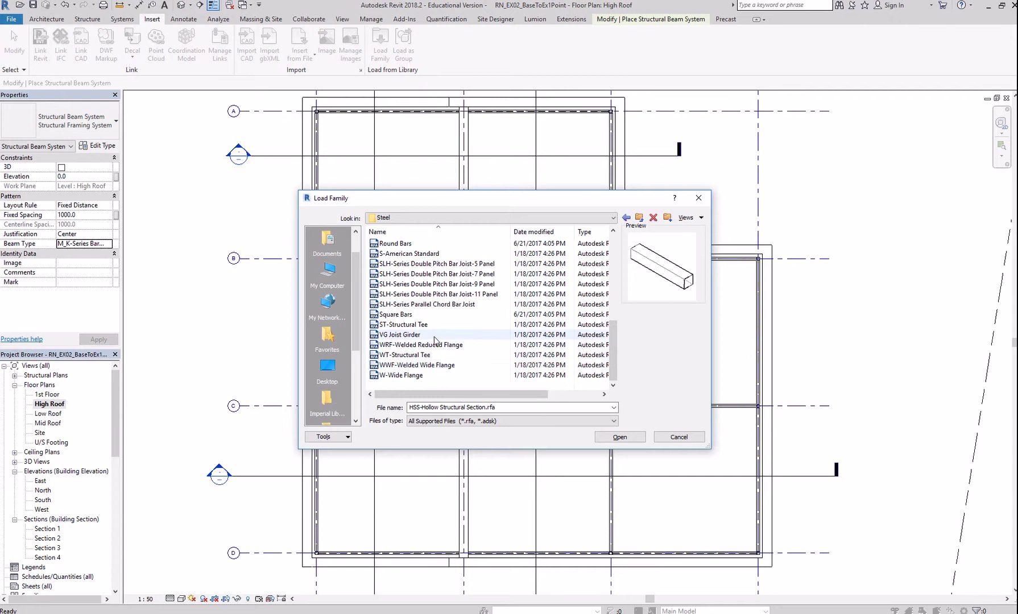
pyautogui.scroll(2, 435, 340)
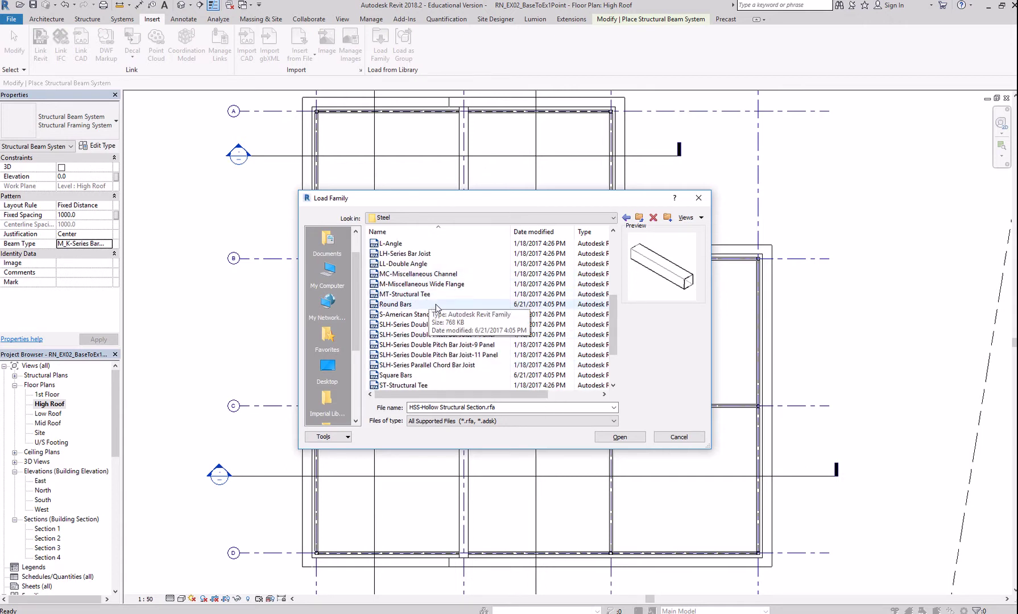
pyautogui.scroll(1, 432, 311)
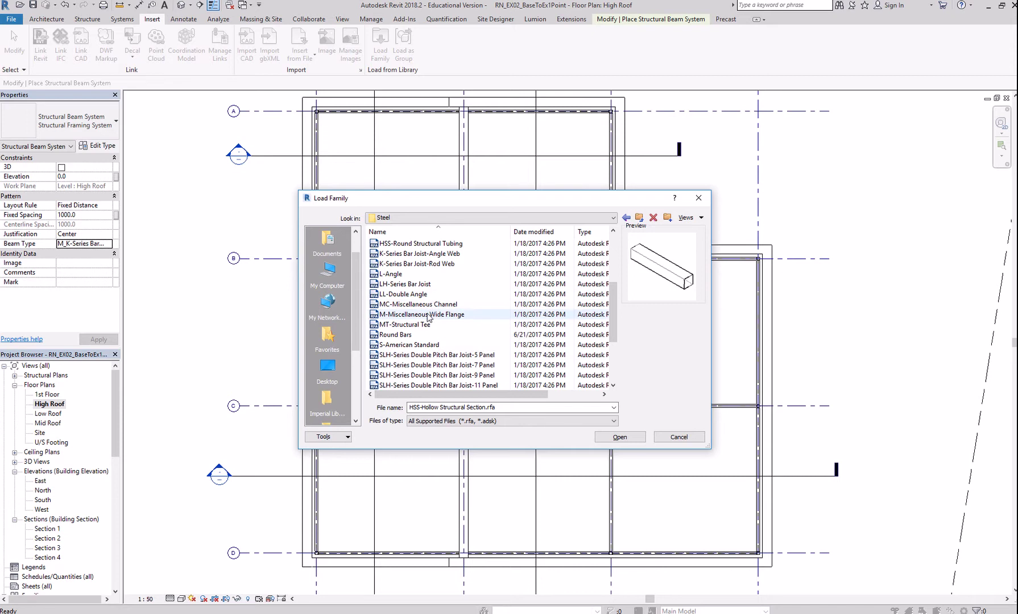
pyautogui.click(439, 264)
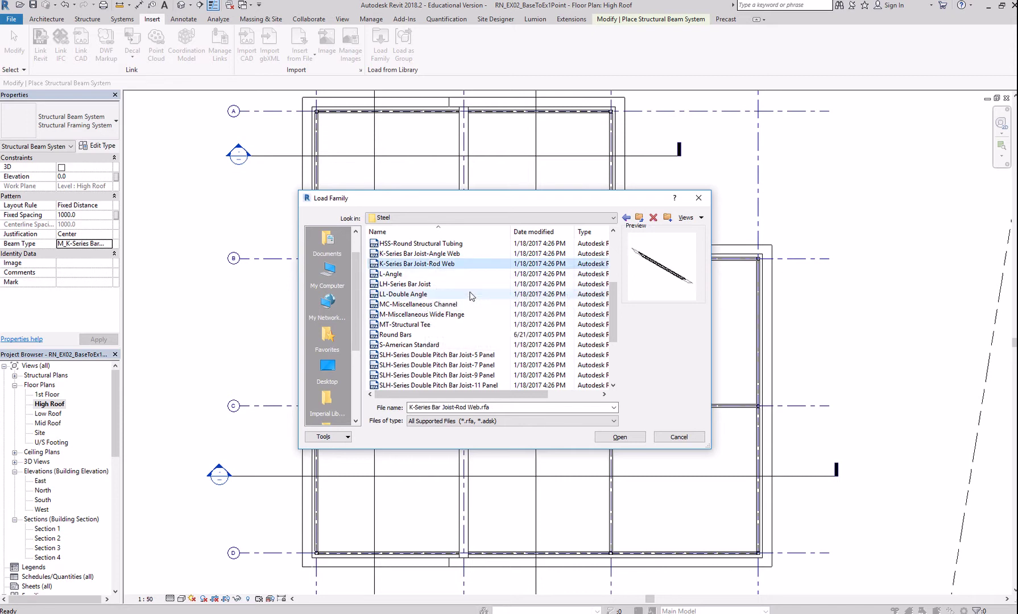
# Locate M_K-Series Bar Joist-Rod Web in the US Metric library's Structural Framing Steel folder, and cancel the family loading.
pyautogui.click(614, 218)
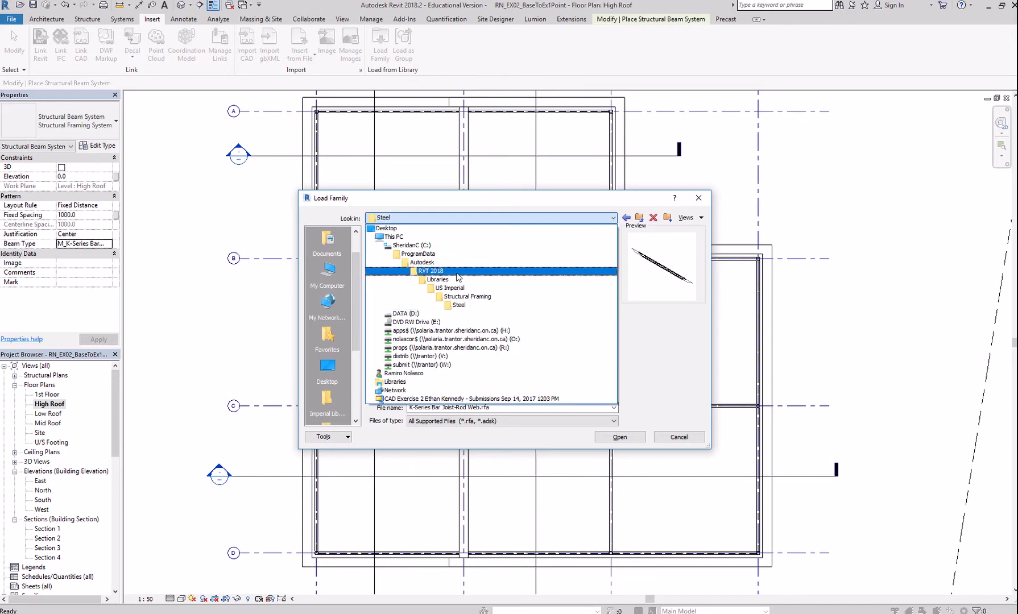
pyautogui.click(456, 280)
pyautogui.scroll(-4, 478, 339)
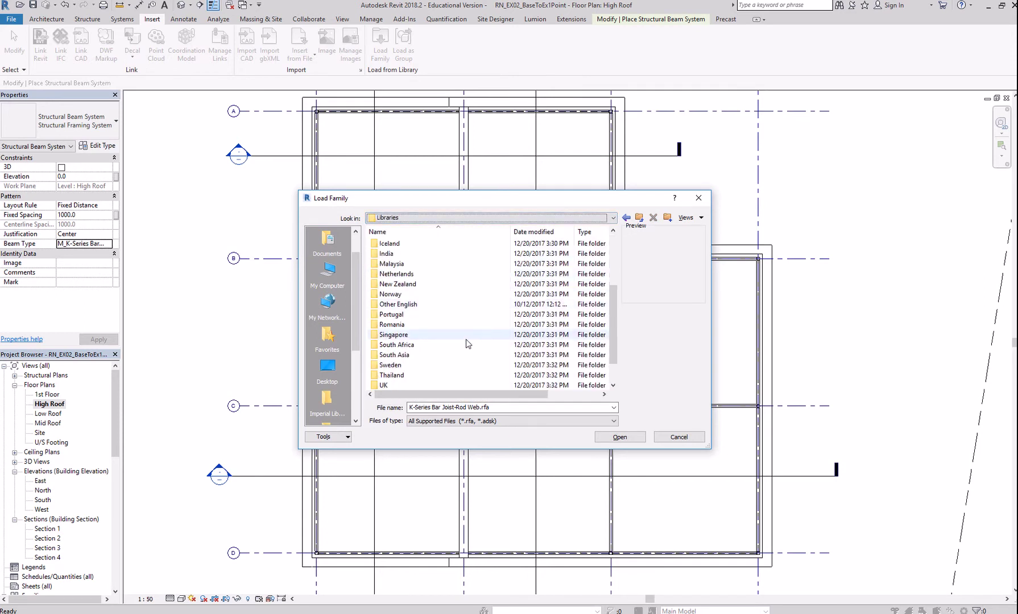
pyautogui.doubleClick(426, 378)
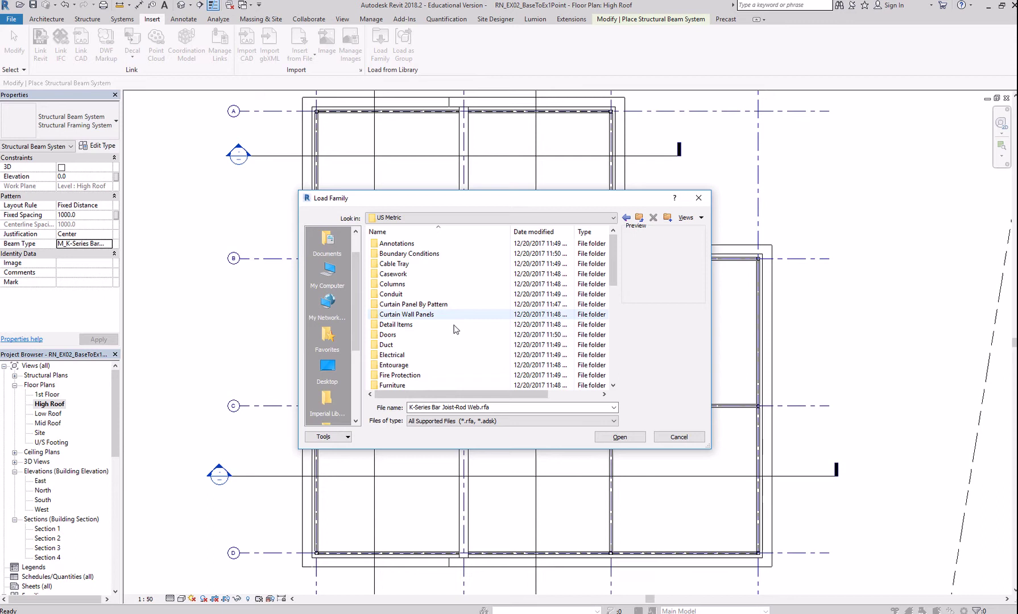
pyautogui.scroll(-2, 453, 344)
pyautogui.scroll(-7, 453, 344)
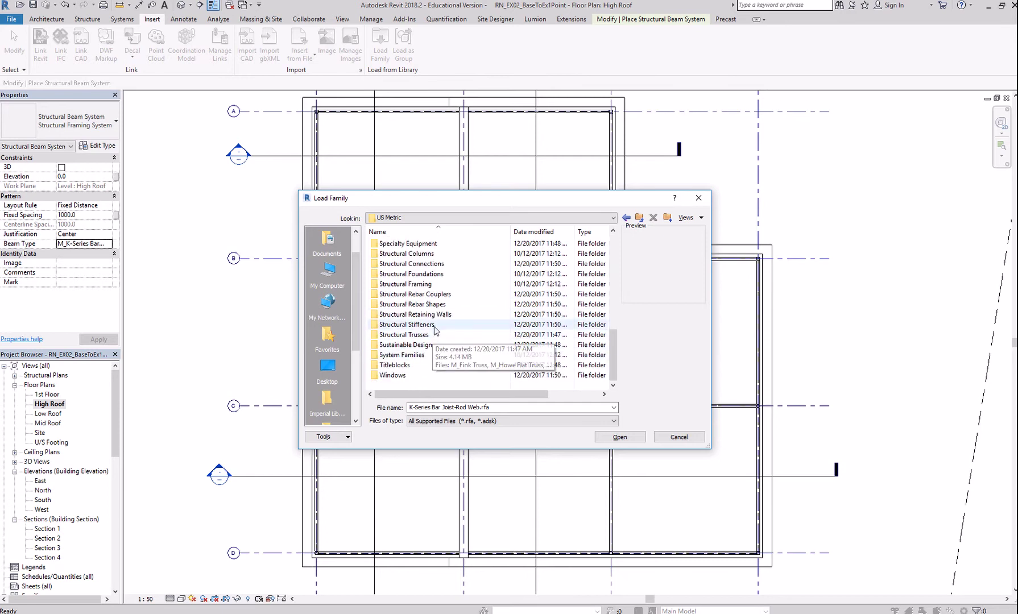
pyautogui.doubleClick(441, 285)
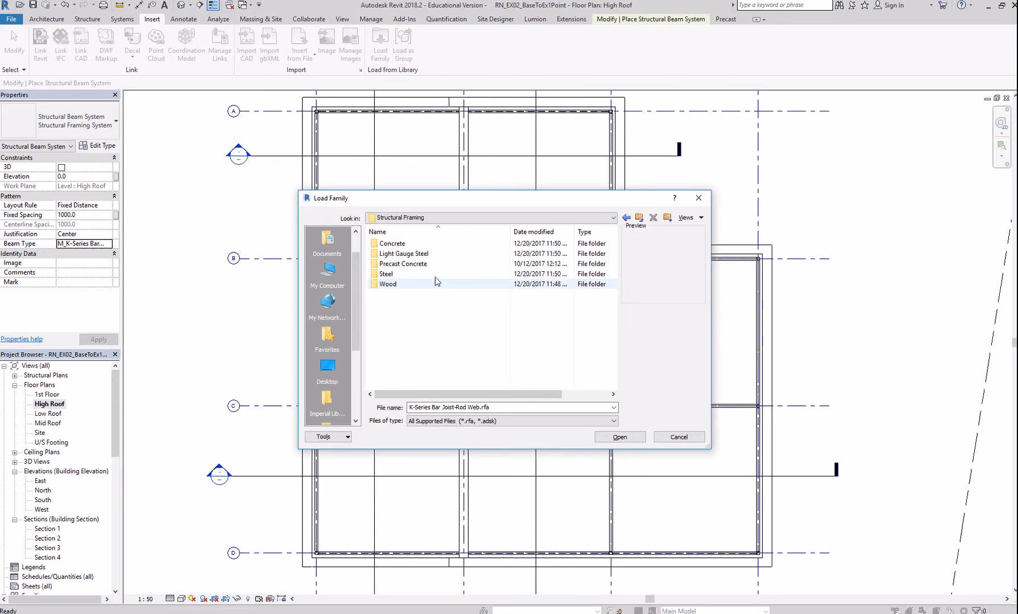
pyautogui.doubleClick(434, 276)
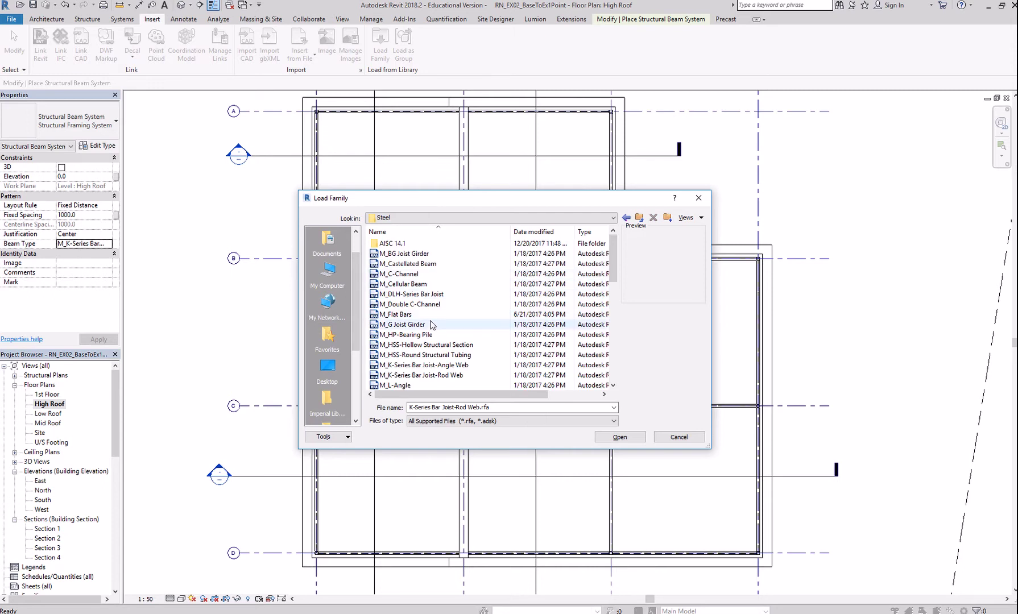
pyautogui.click(420, 367)
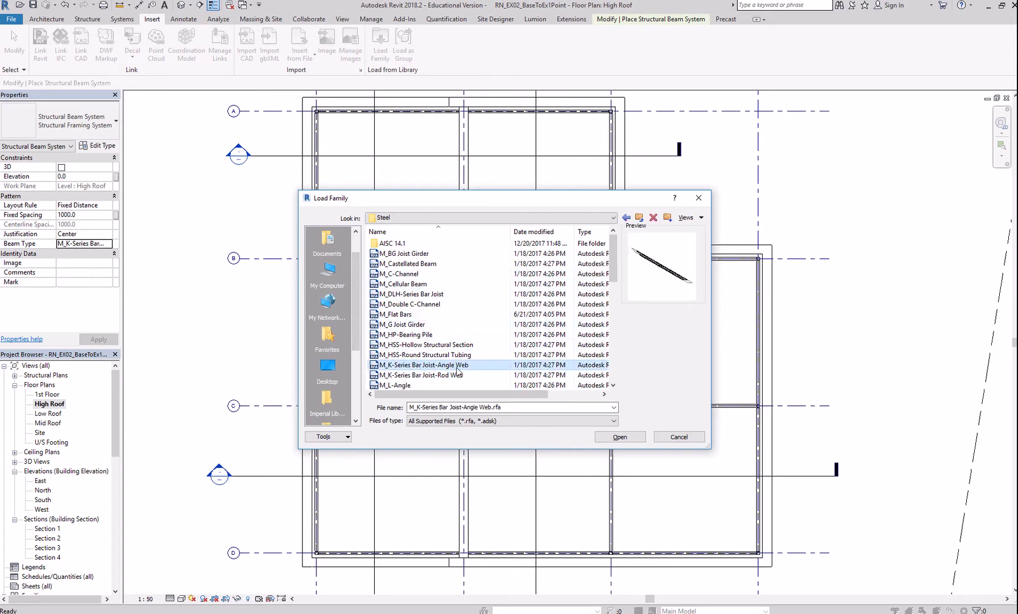
pyautogui.click(458, 375)
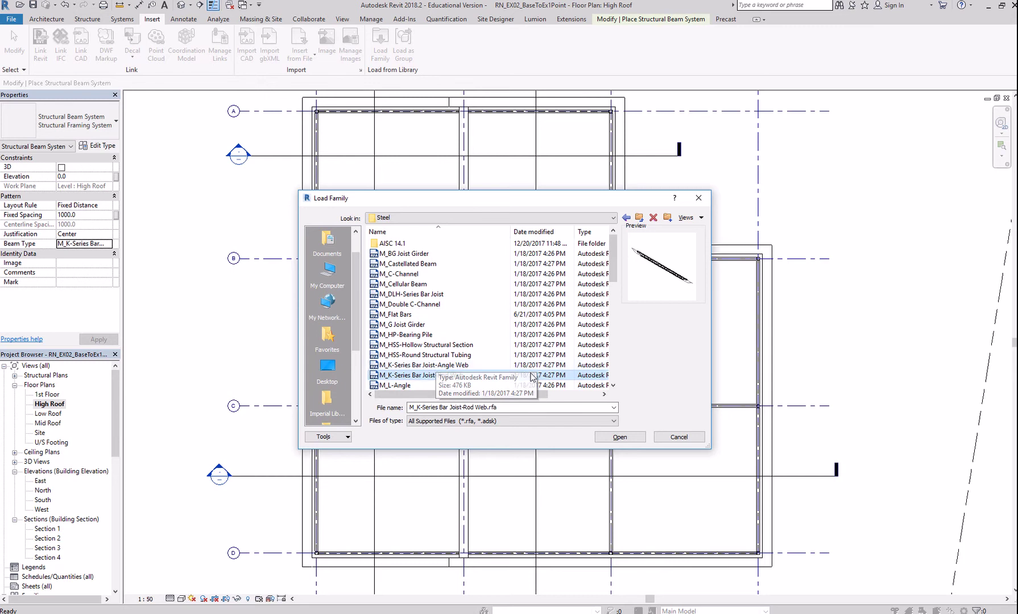
pyautogui.click(679, 437)
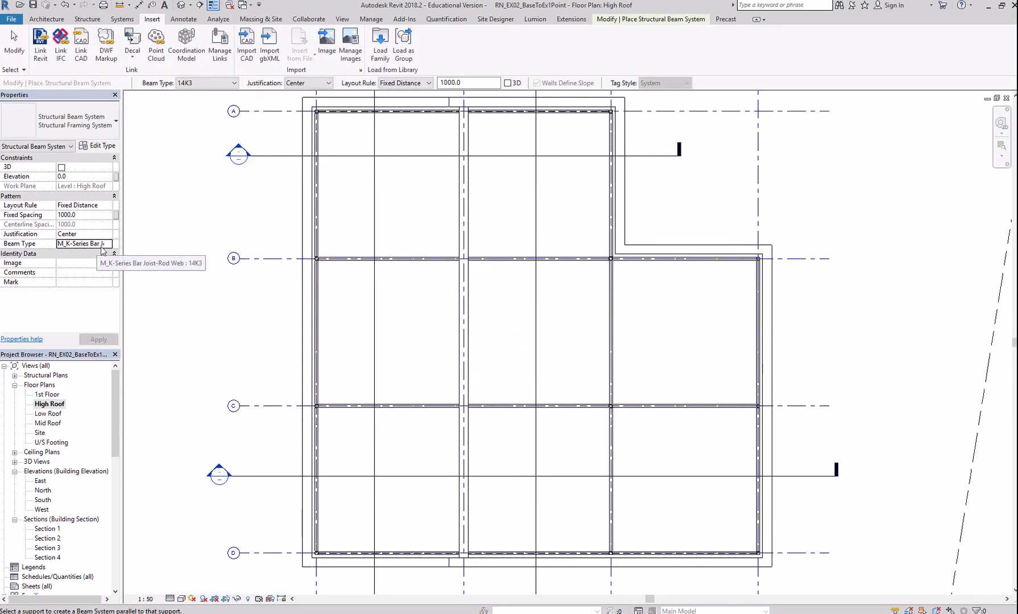
# Return to the beam system placement settings and review the available layout rules and beam types.
pyautogui.click(640, 20)
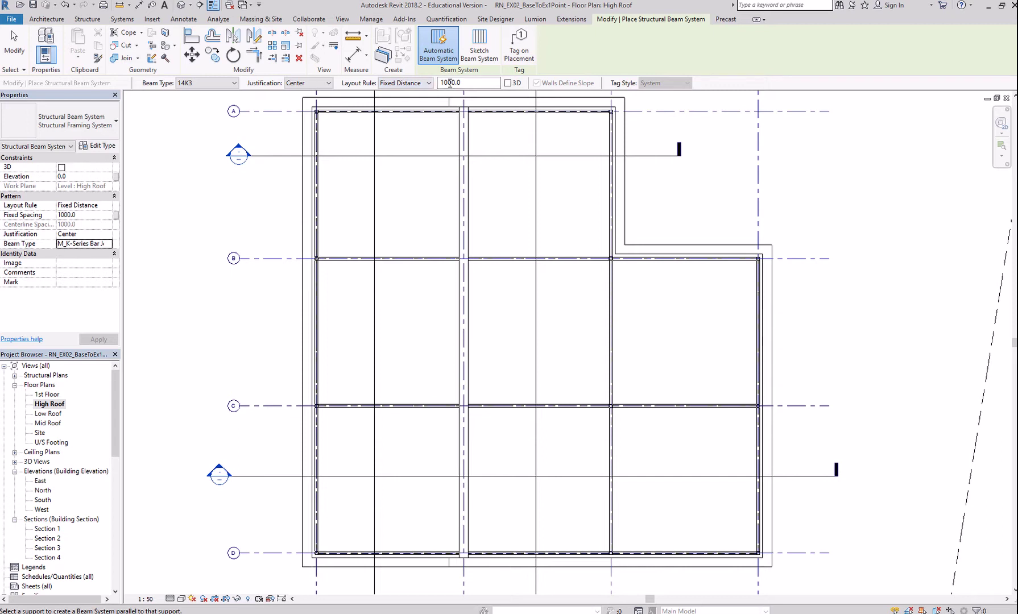
pyautogui.click(429, 84)
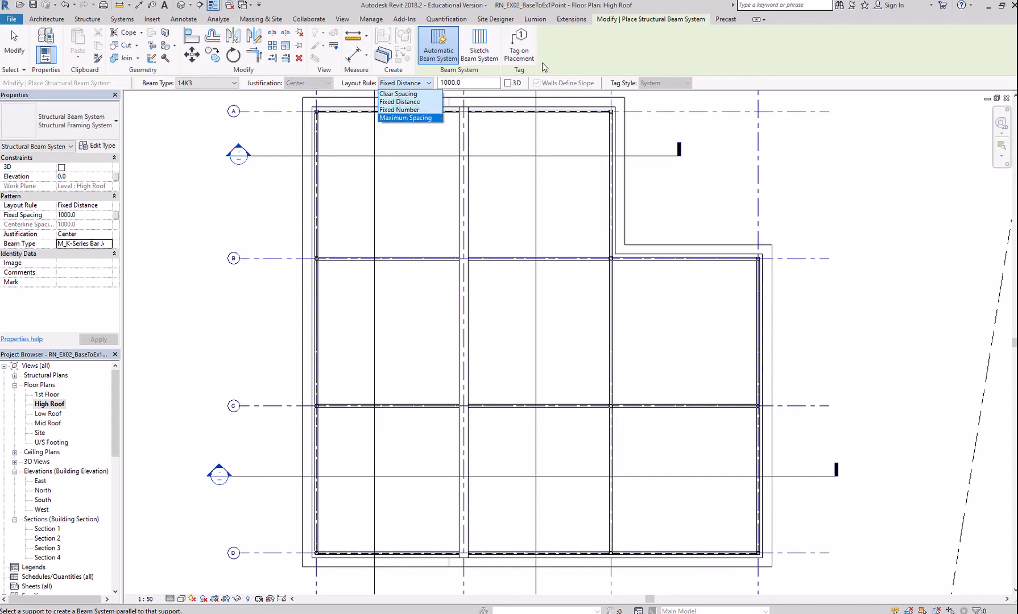
pyautogui.click(559, 58)
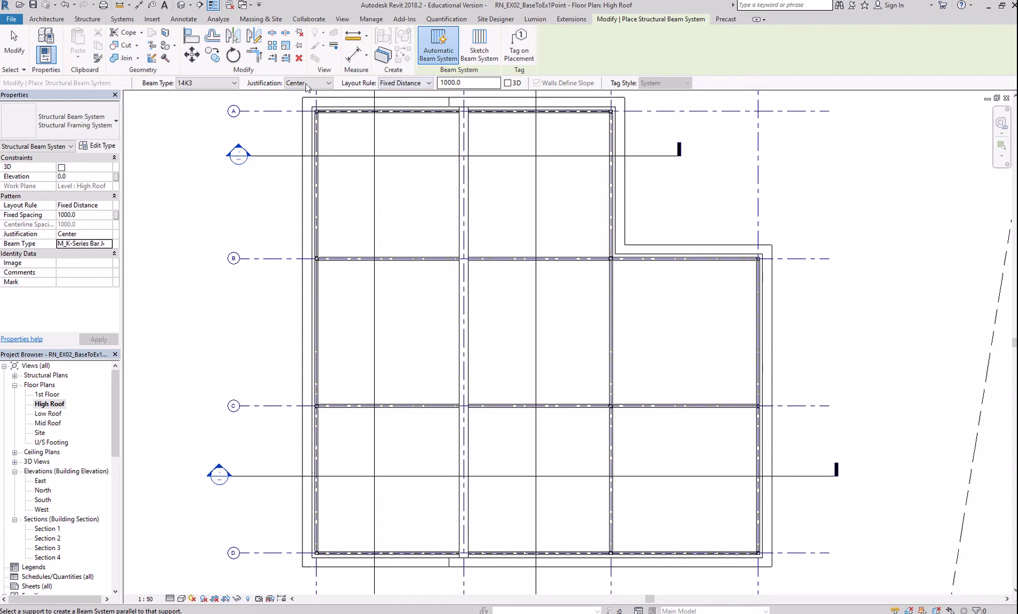
pyautogui.click(234, 83)
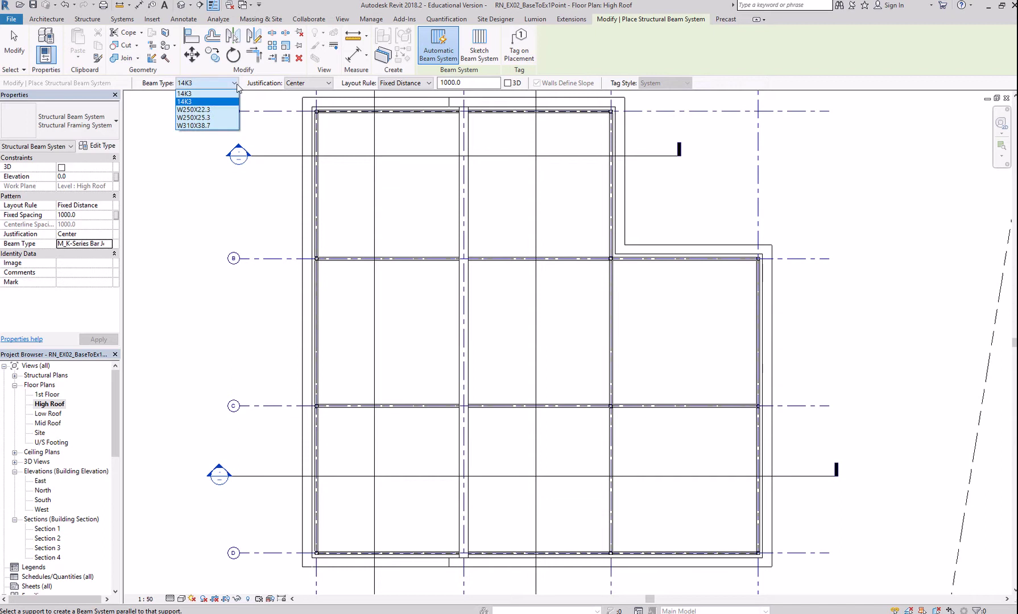
pyautogui.click(236, 85)
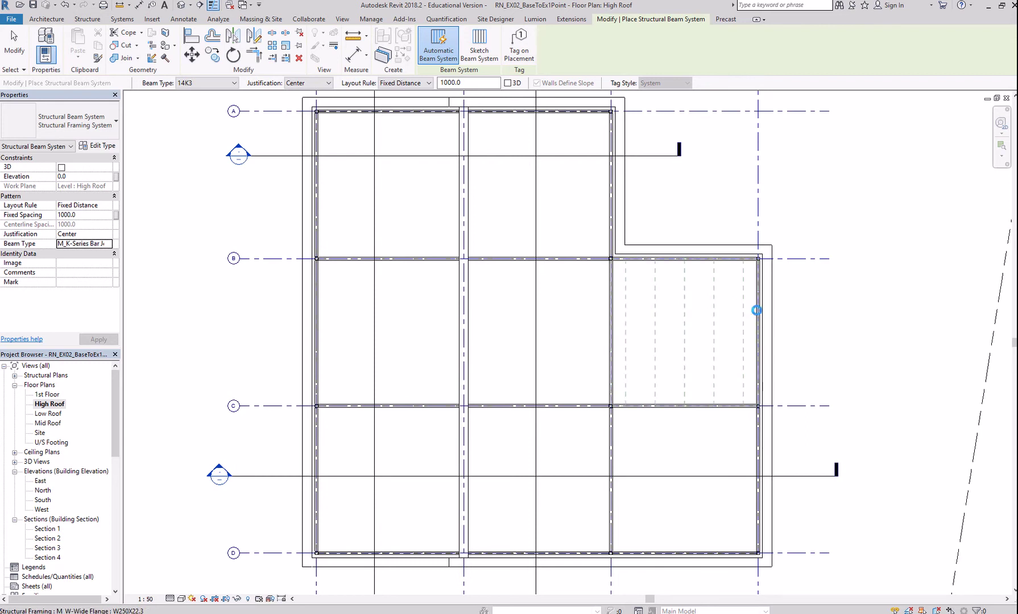
# Place automatic 14K3 bar joist systems parallel to the outer edge beam in the two bays beyond grid 3, between grids B–C and C–D.
pyautogui.click(757, 310)
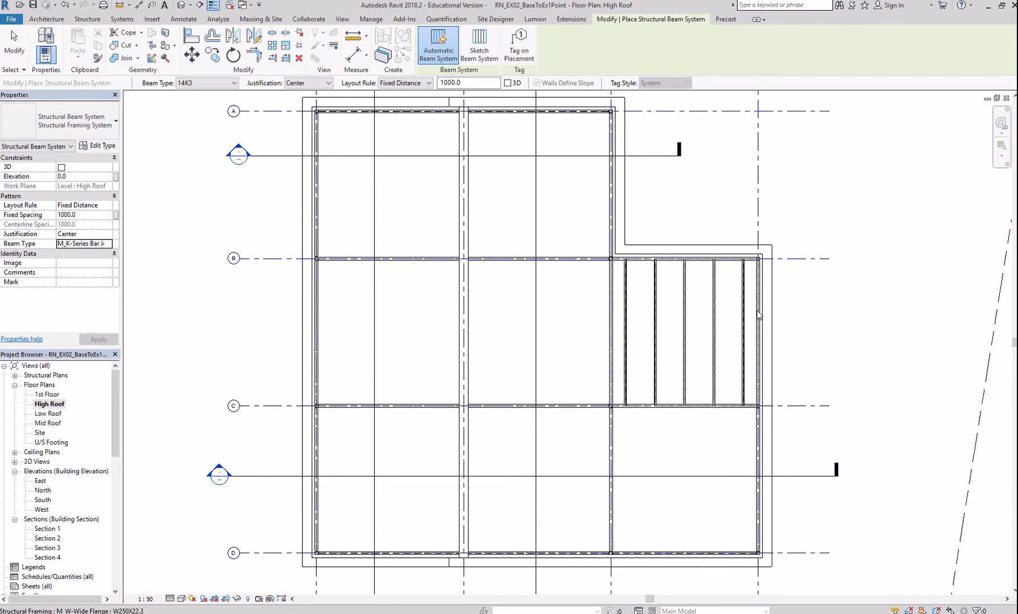
pyautogui.click(756, 435)
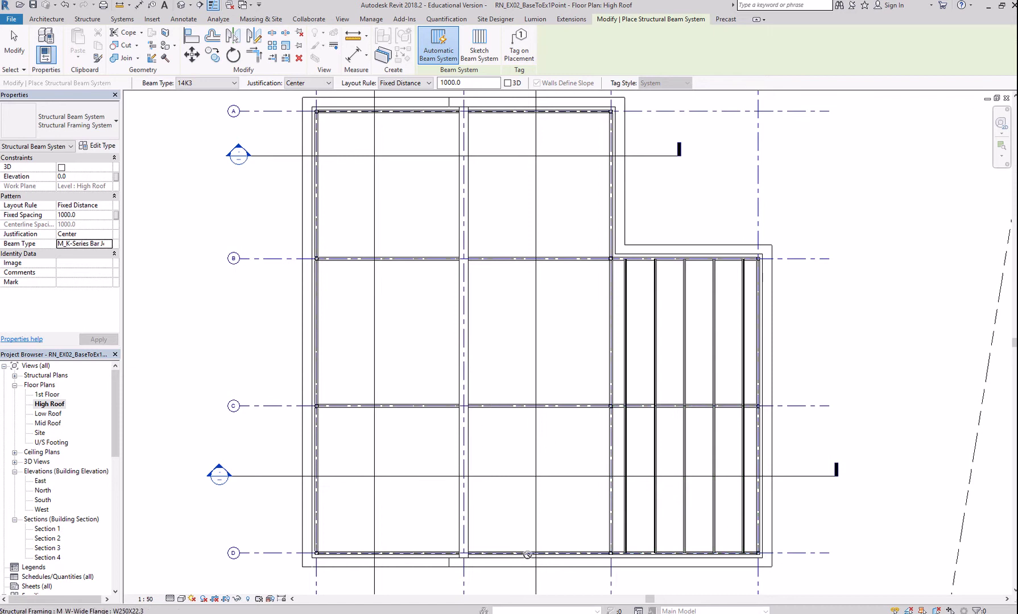
# Start a sketched beam system and draw its rectangular boundary from grid intersection A-1 to grid intersection B-2.
pyautogui.click(481, 48)
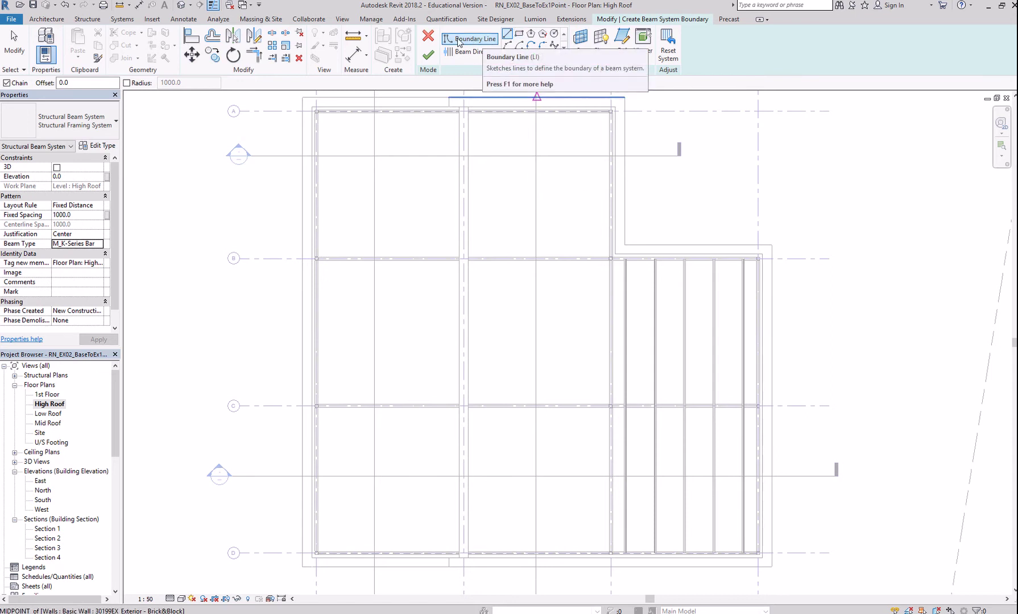
pyautogui.click(521, 35)
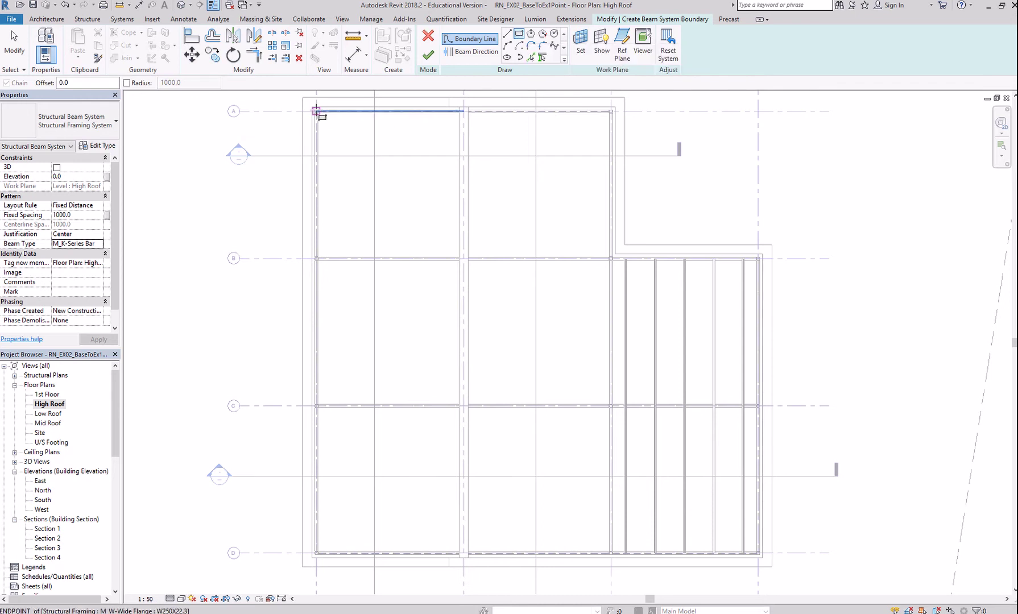
pyautogui.scroll(5, 316, 110)
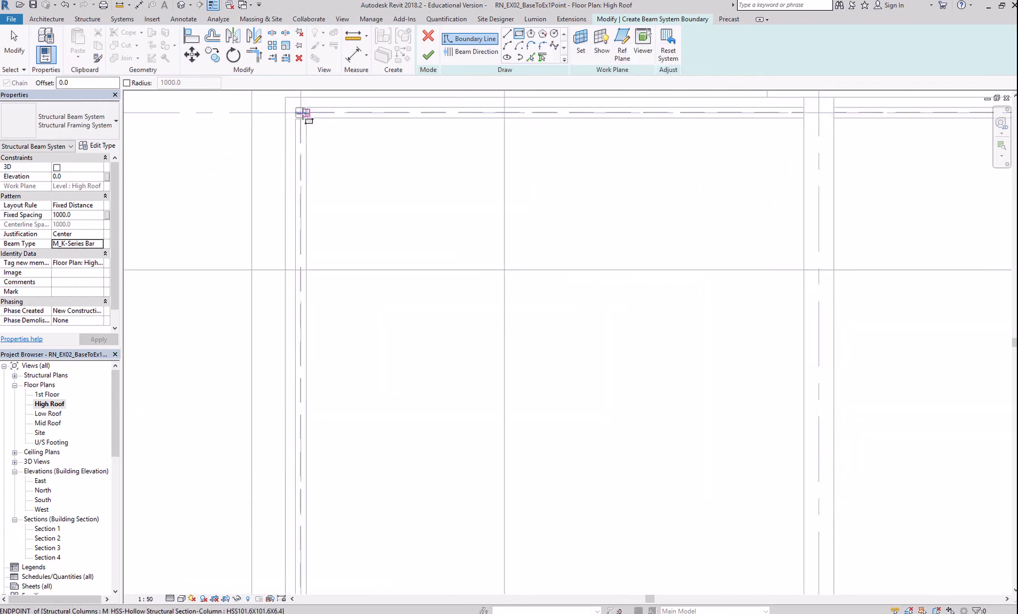
pyautogui.click(301, 112)
pyautogui.scroll(-5, 432, 307)
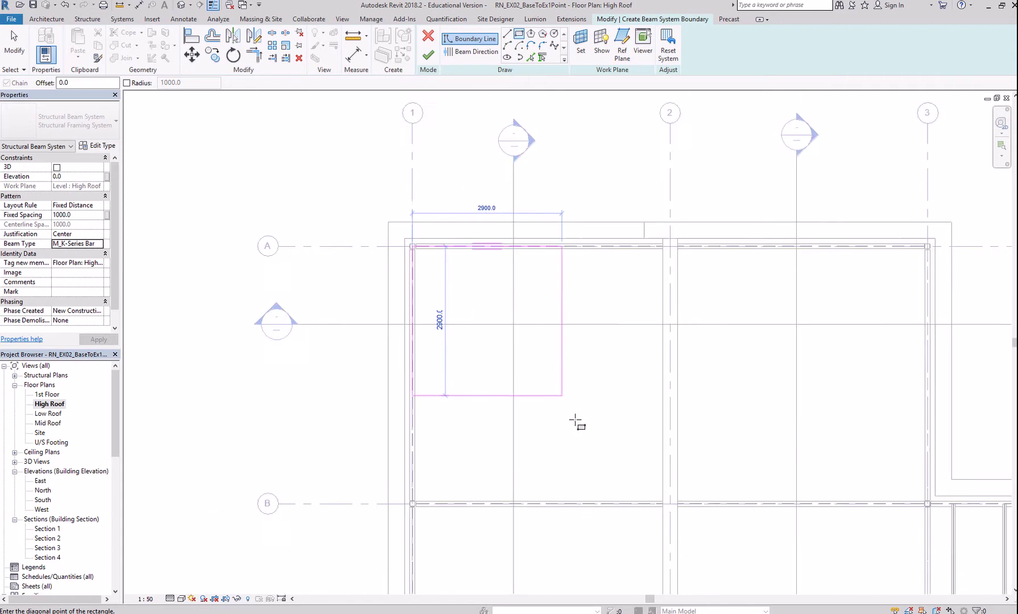
pyautogui.scroll(5, 639, 487)
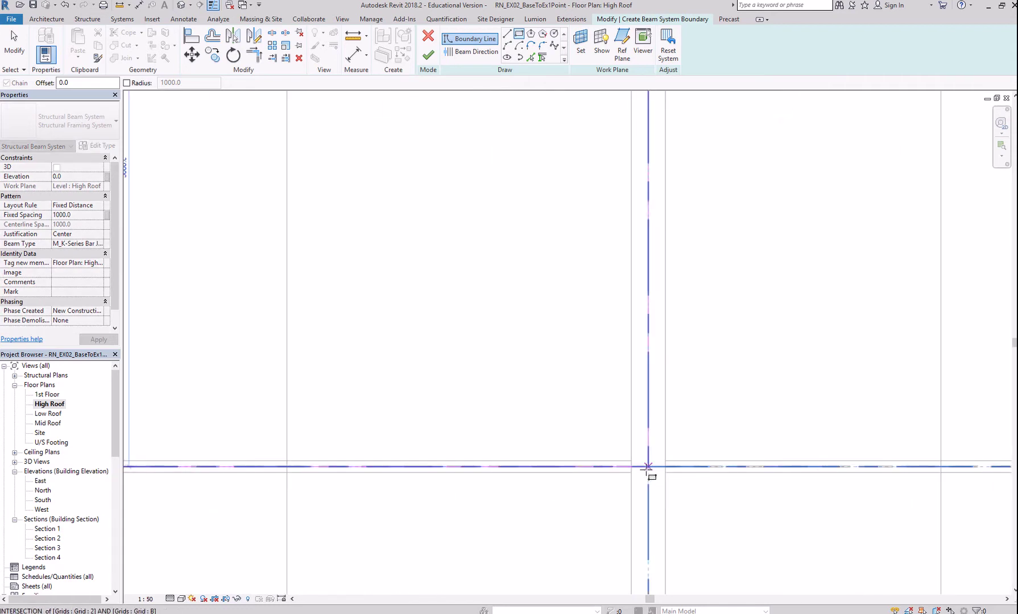
pyautogui.click(648, 467)
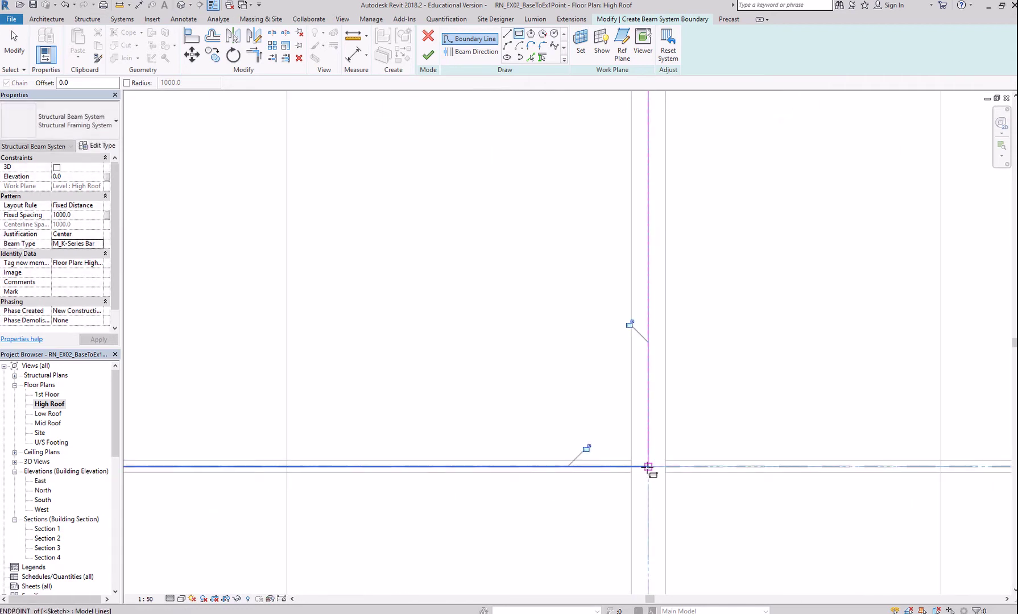
# Finish the sketched beam system in bay A–B, 1–2, and view the resulting joists in the 3D view.
pyautogui.scroll(-4, 441, 401)
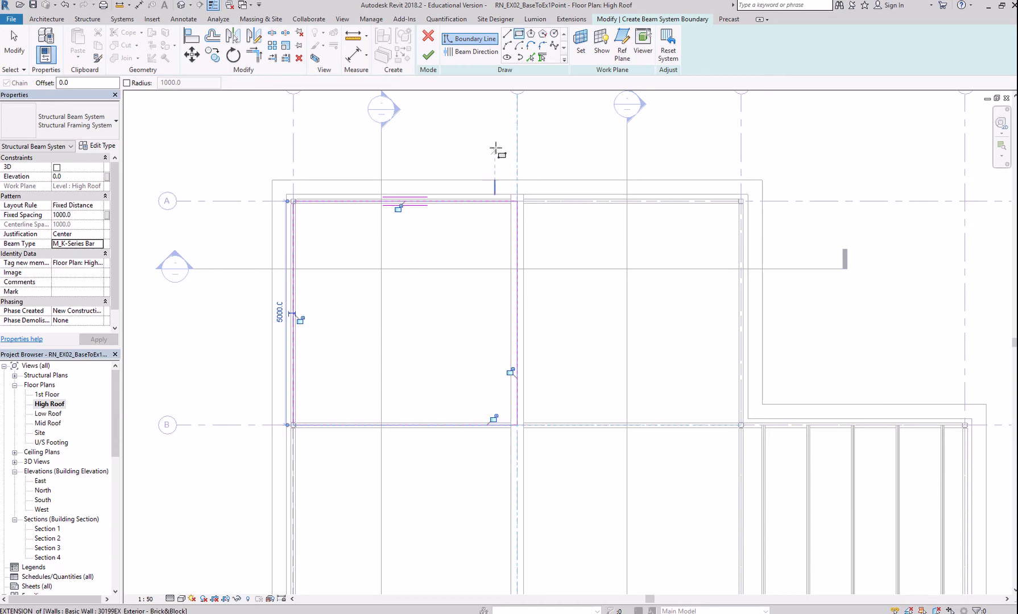
pyautogui.click(430, 57)
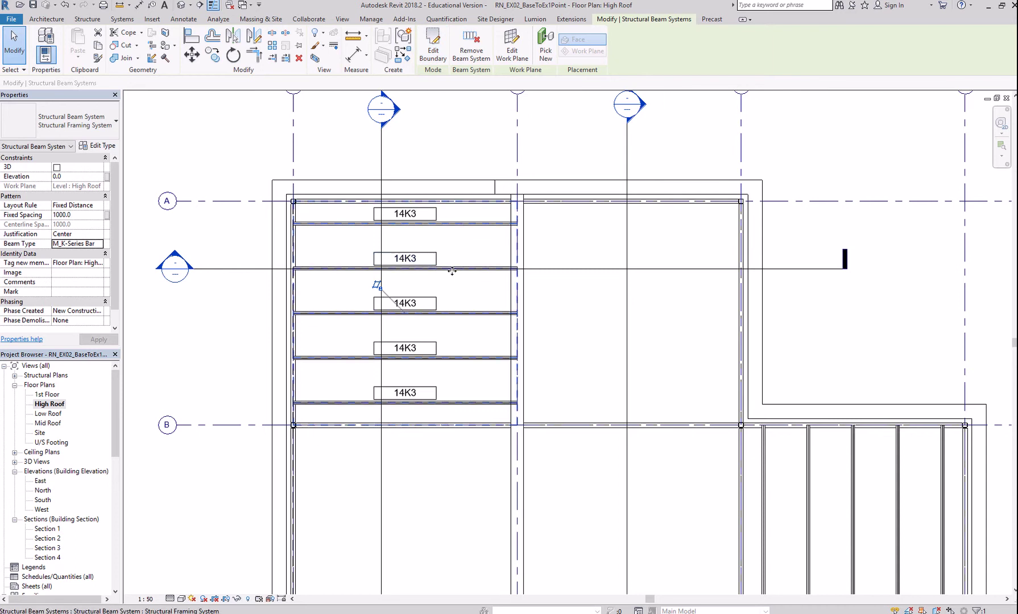
pyautogui.click(180, 6)
pyautogui.scroll(-3, 520, 389)
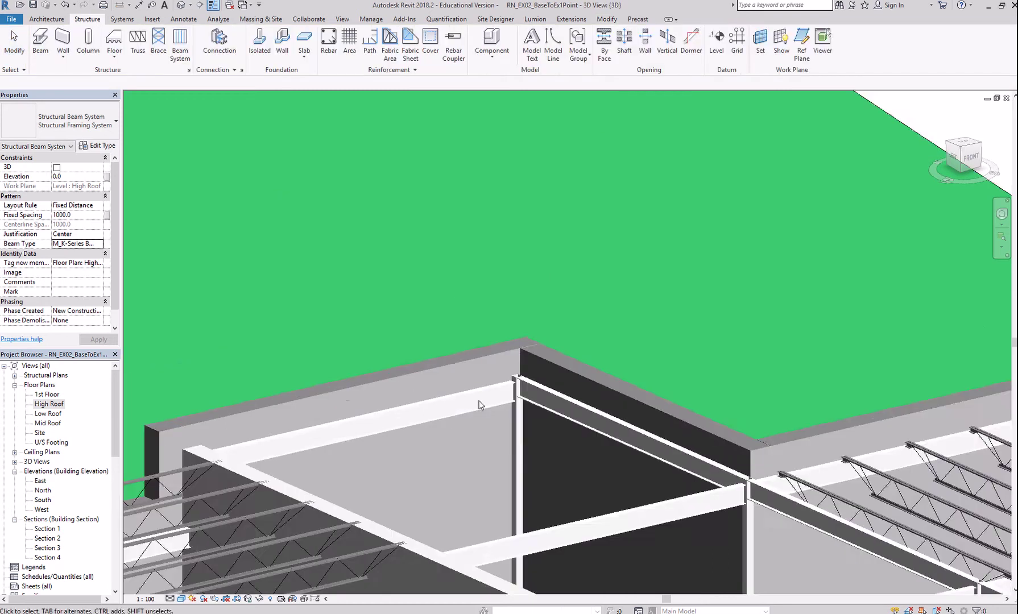
pyautogui.scroll(-3, 482, 401)
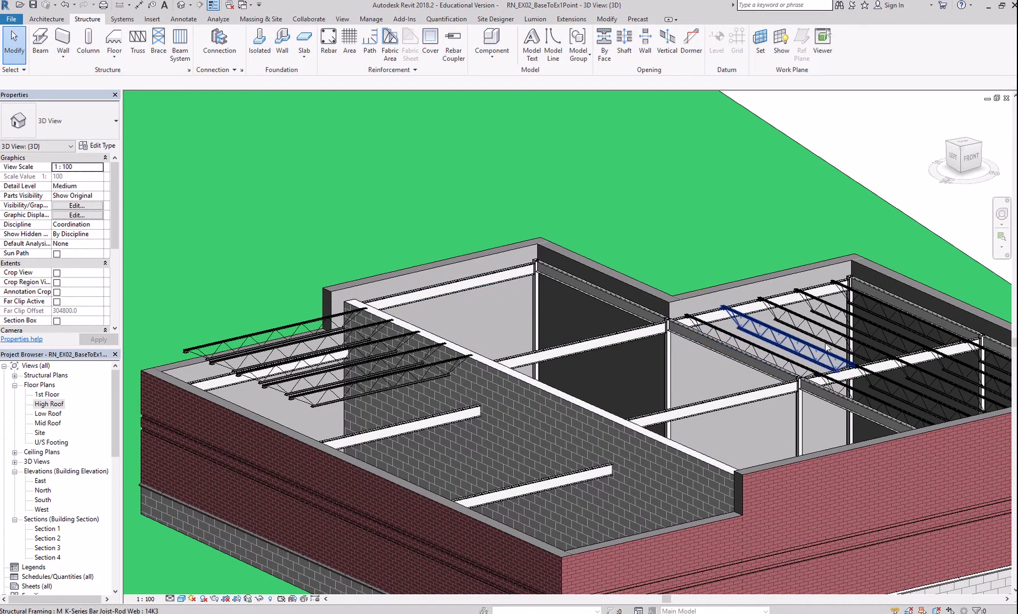
# Change the work plane of the sketched joist system in bay A–B from High Roof to Level : Mid Roof.
pyautogui.click(267, 389)
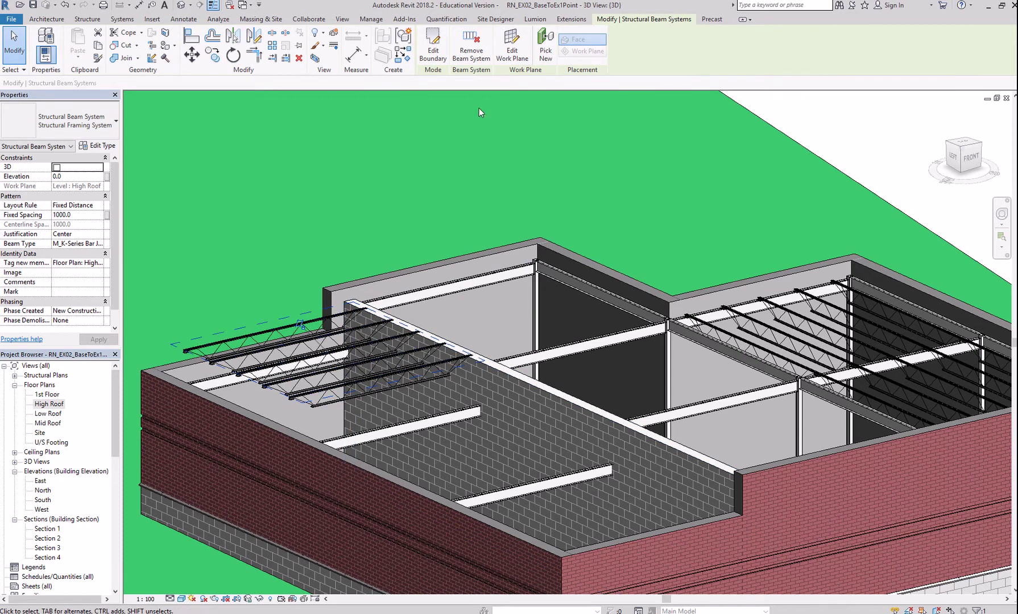
pyautogui.click(516, 50)
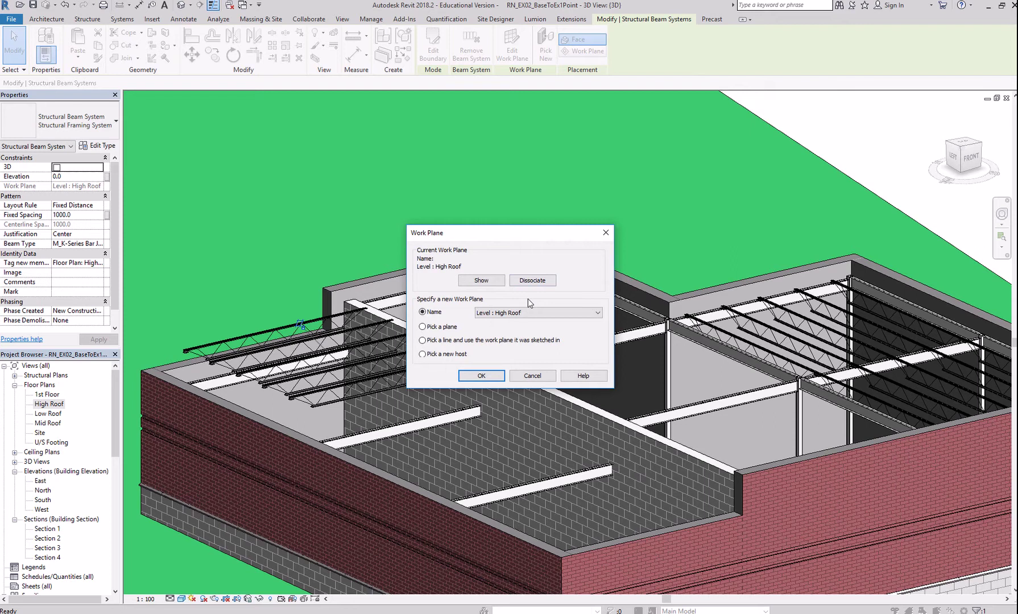
pyautogui.click(575, 312)
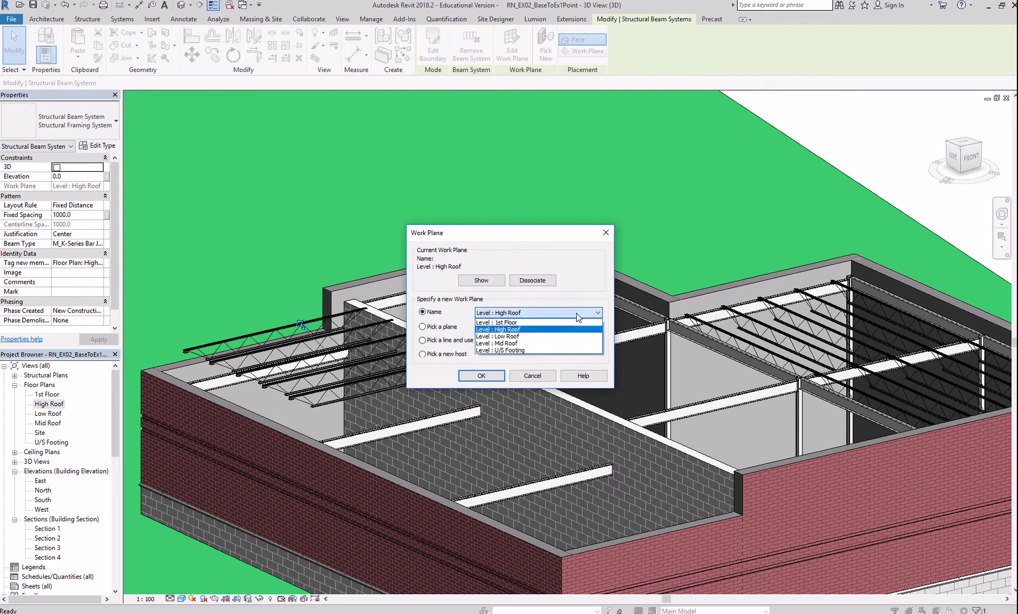
pyautogui.click(522, 343)
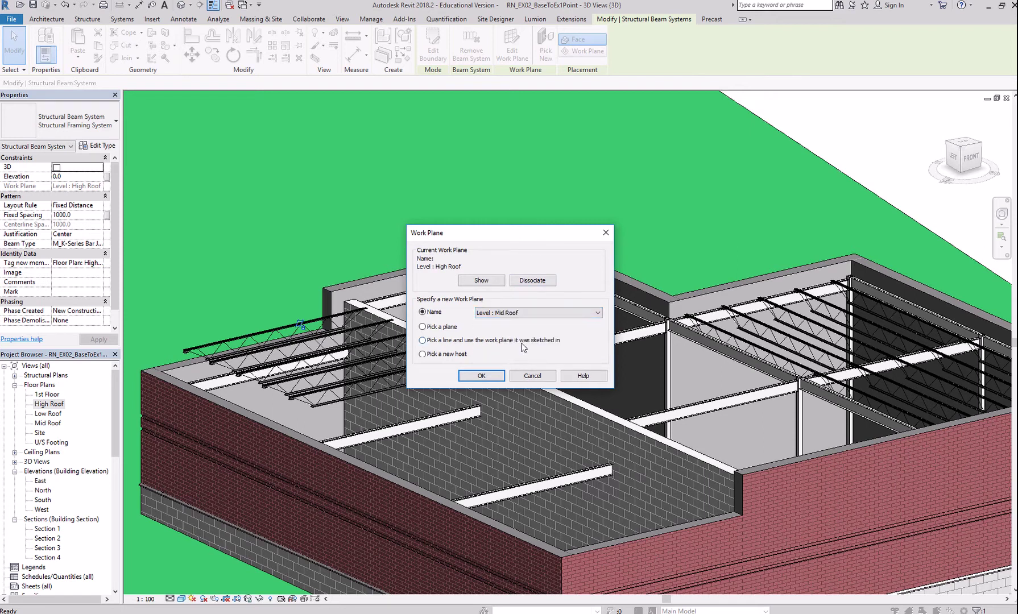
pyautogui.click(495, 376)
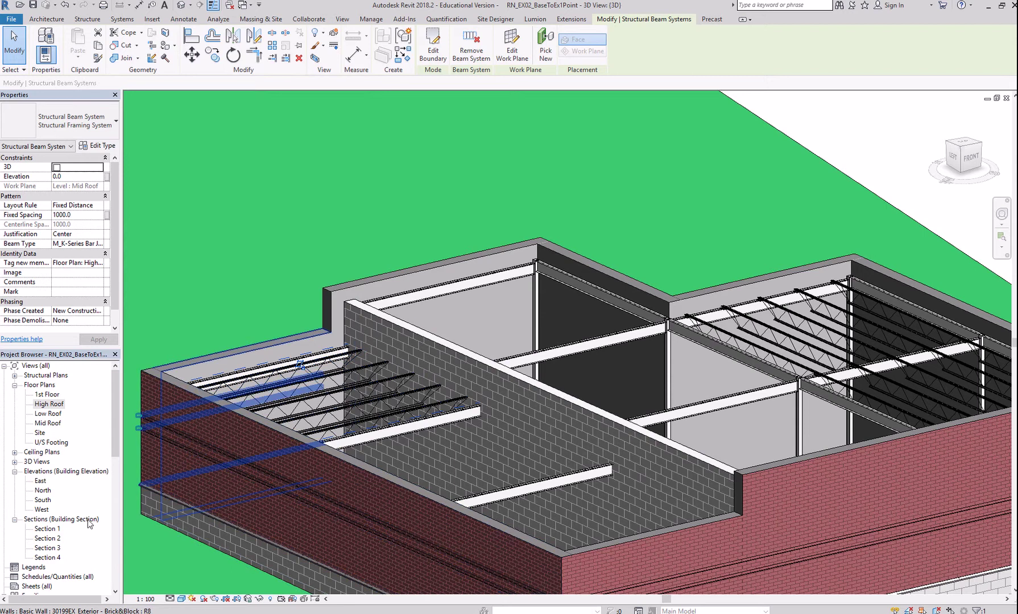
# In the Mid Roof floor plan, edit the A–B joist system's boundary so its beam direction follows the edge along grid 1, and finish the sketch.
pyautogui.doubleClick(52, 424)
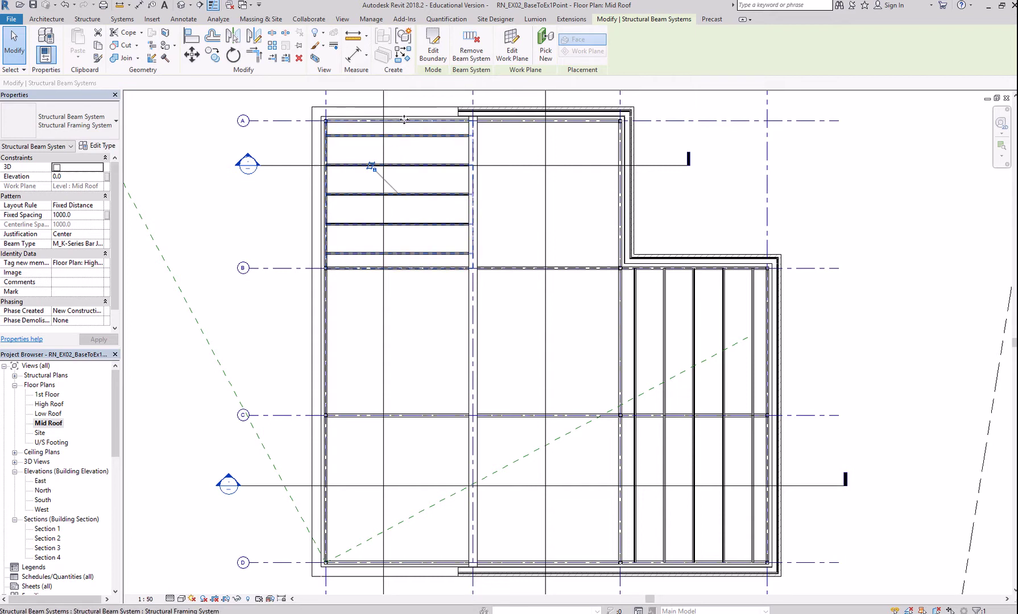
pyautogui.click(433, 45)
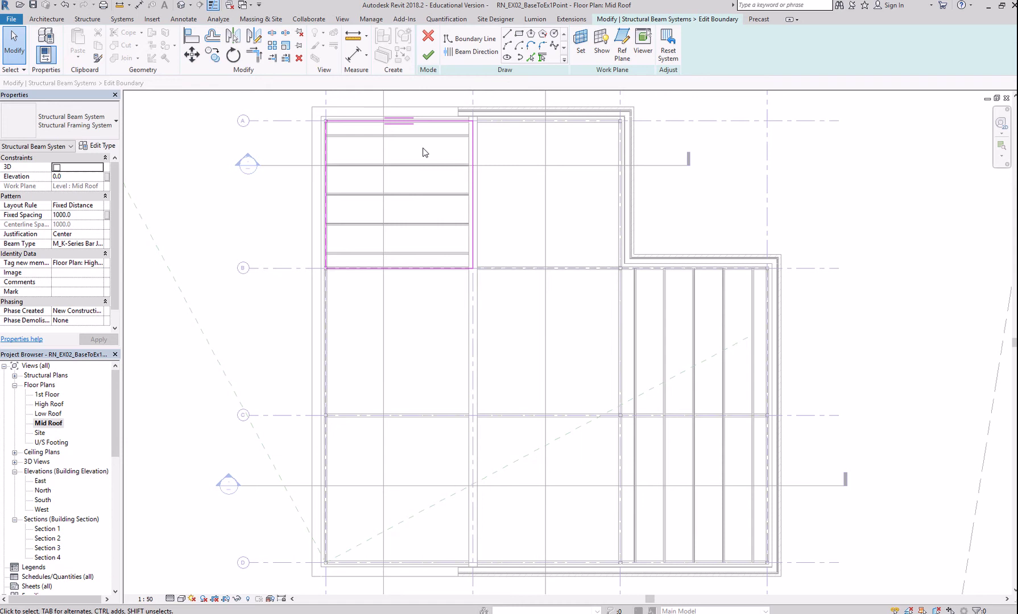
pyautogui.click(475, 52)
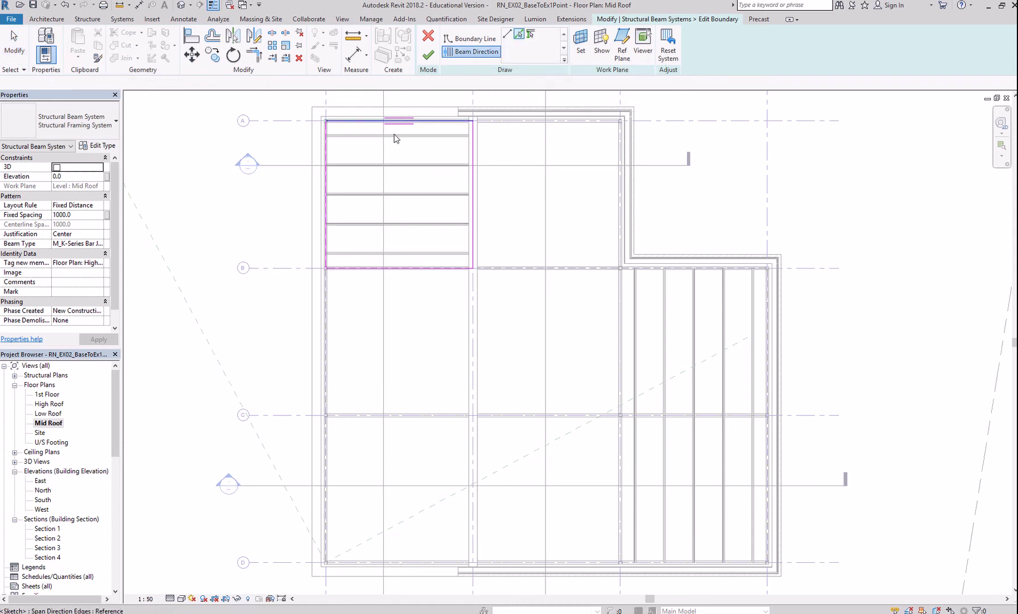
pyautogui.click(327, 187)
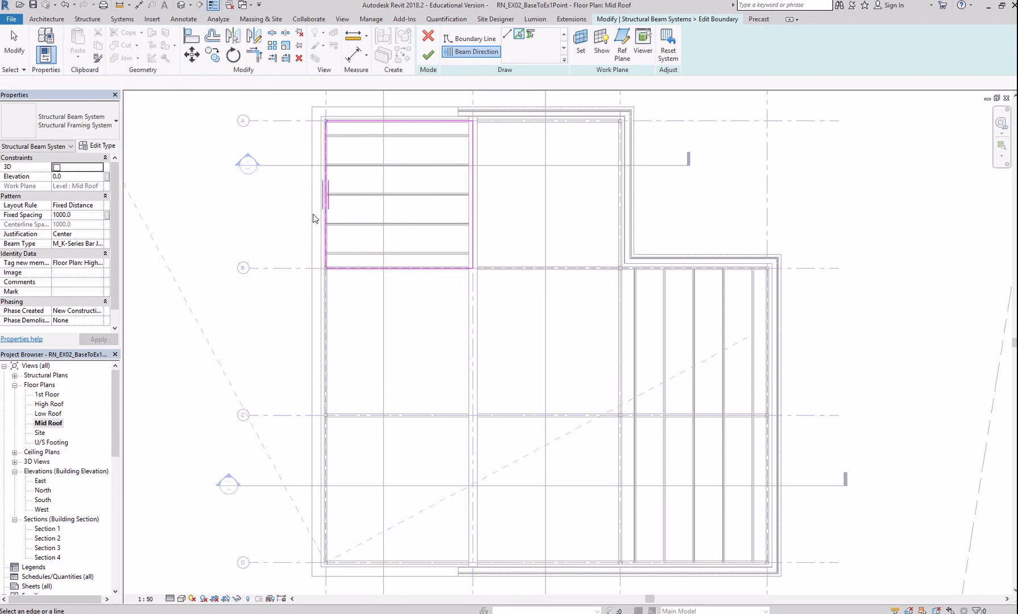
pyautogui.click(428, 54)
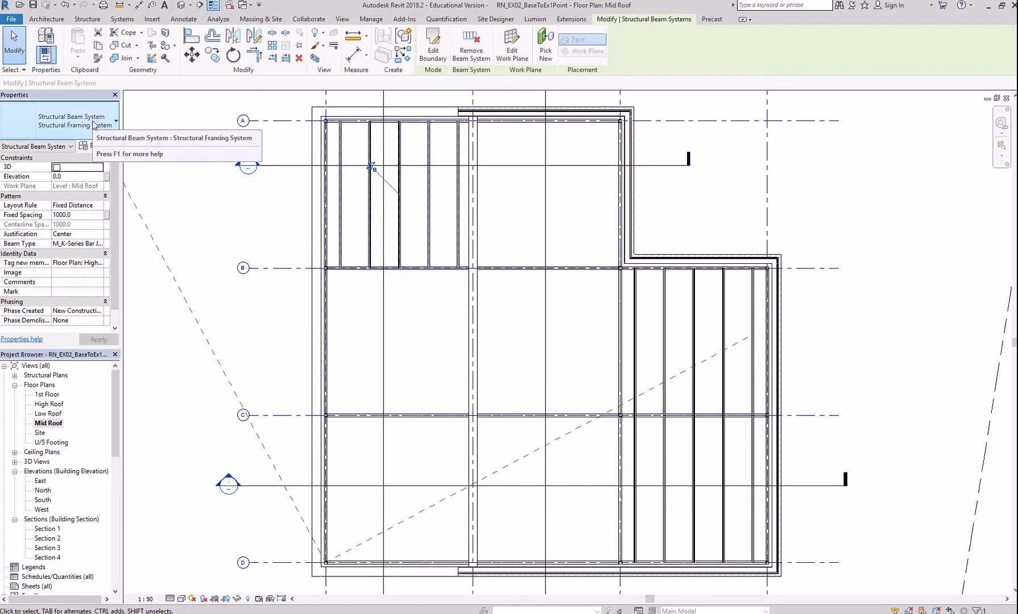
pyautogui.click(86, 125)
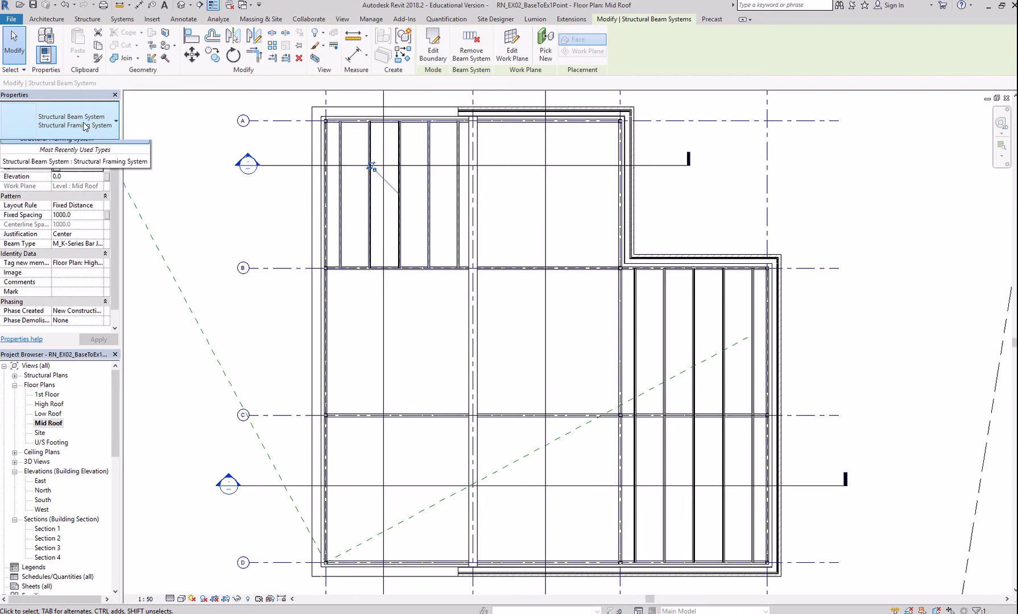
pyautogui.click(654, 21)
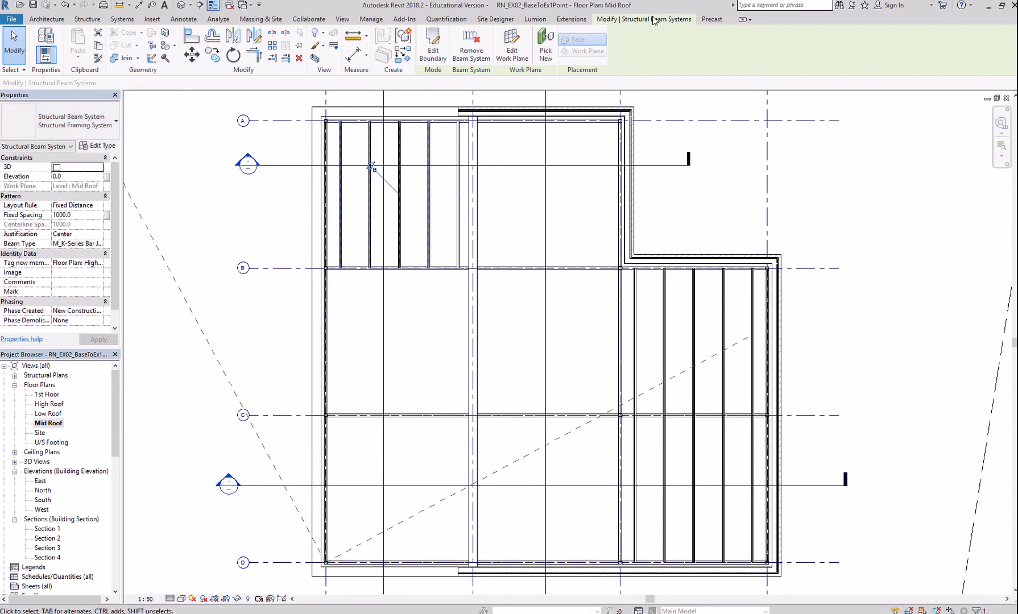
pyautogui.click(196, 169)
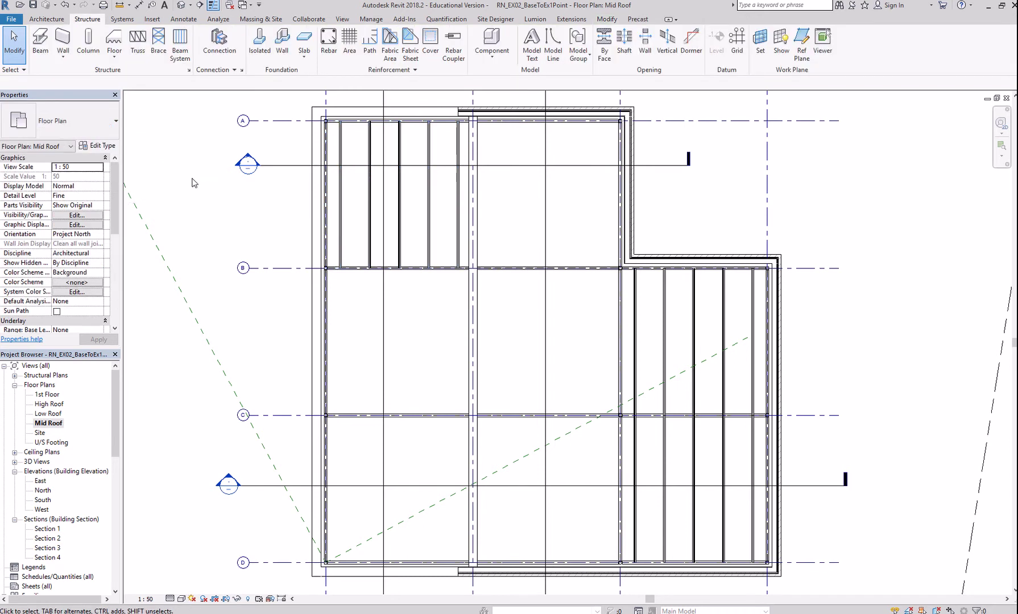
# Start a sketched 14K3 beam system on Mid Roof and draw its rectangular boundary from grid intersection B-1 to grid intersection C-2.
pyautogui.click(179, 44)
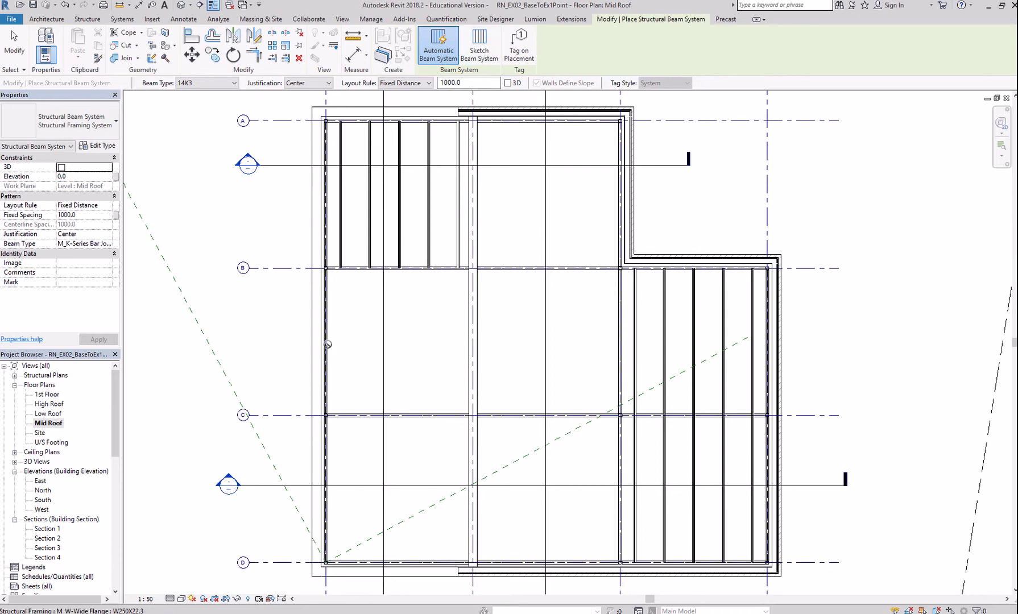
pyautogui.click(494, 56)
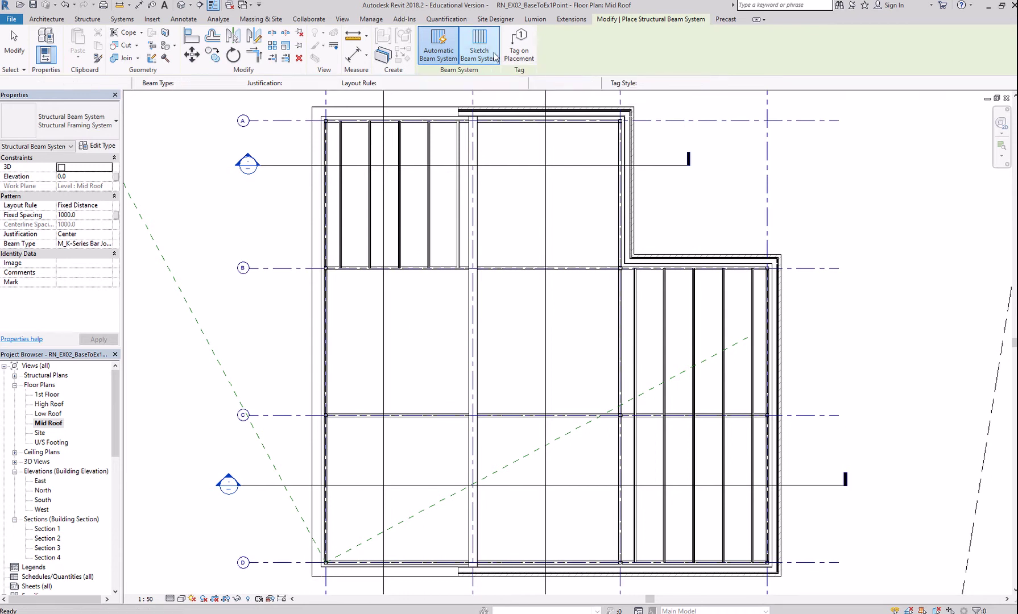
pyautogui.click(519, 34)
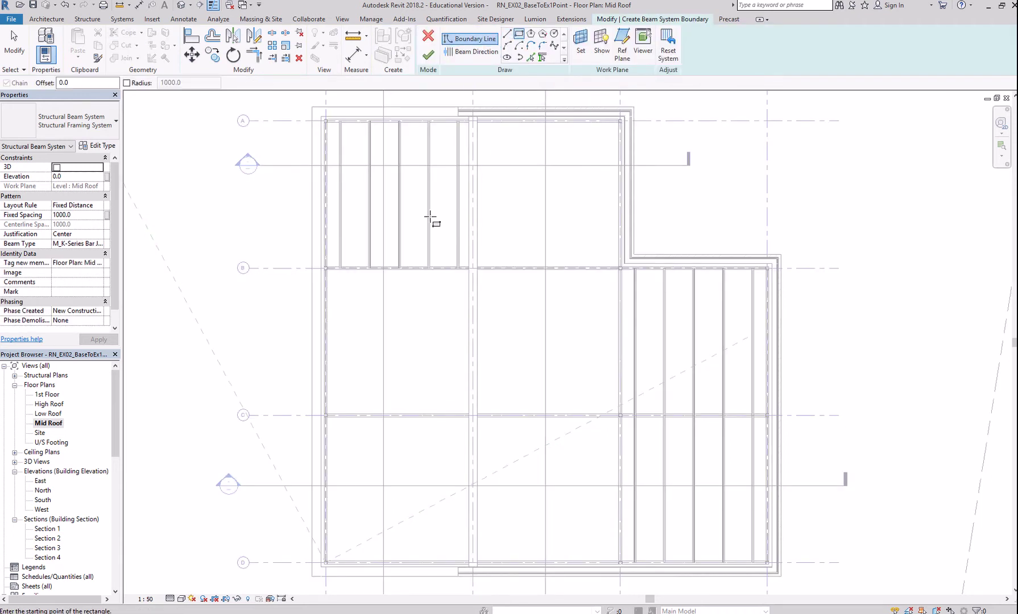
pyautogui.scroll(5, 330, 266)
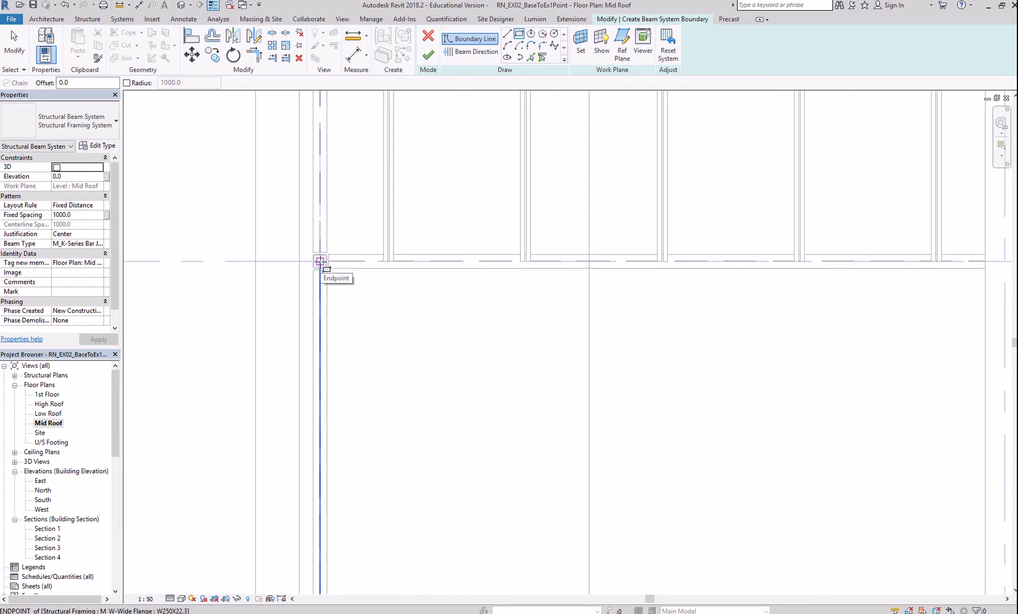
pyautogui.click(320, 262)
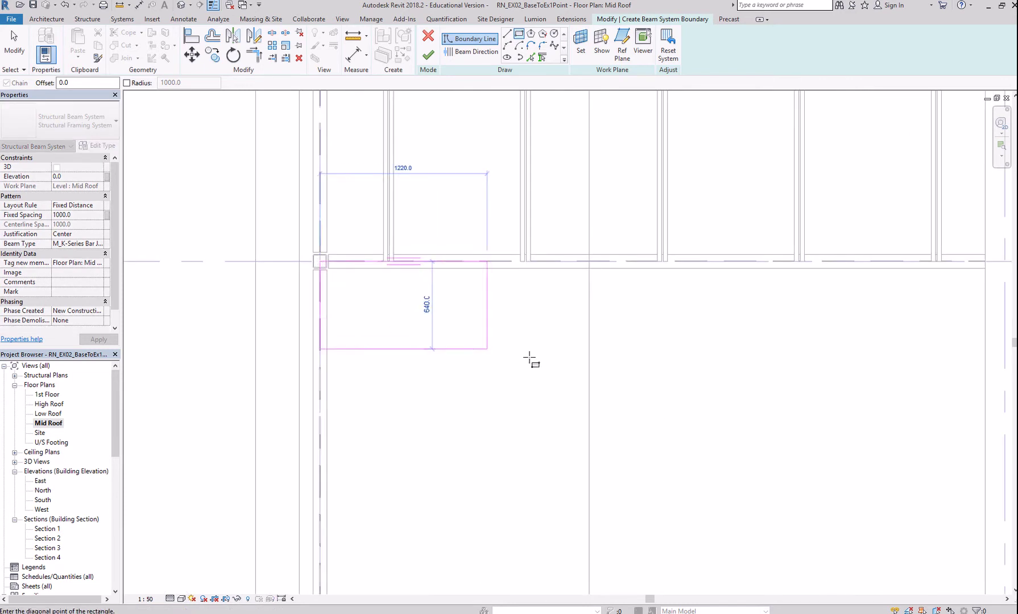
pyautogui.scroll(-3, 530, 359)
pyautogui.scroll(-4, 603, 409)
pyautogui.scroll(7, 654, 492)
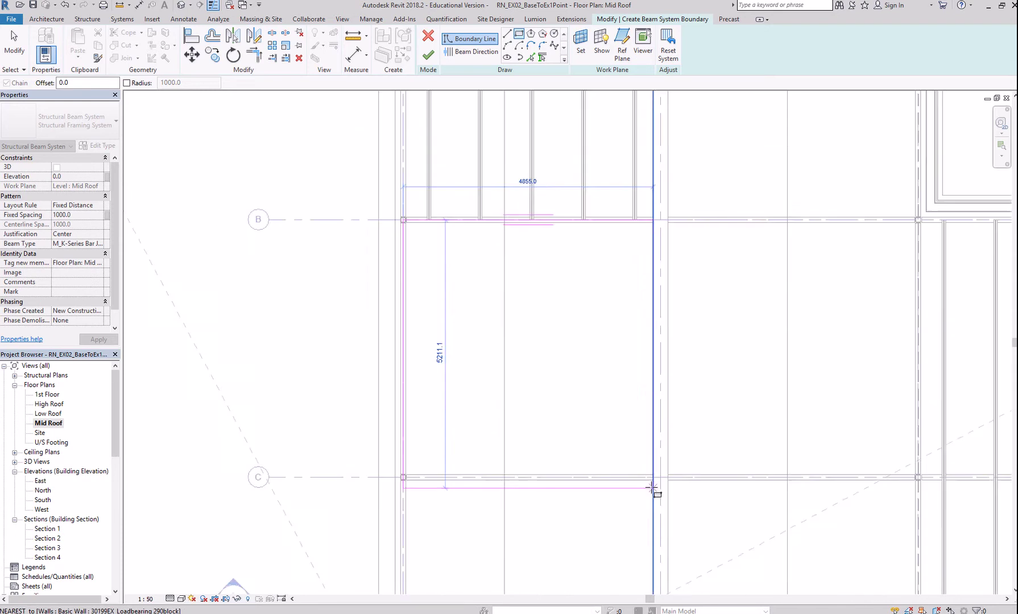
pyautogui.scroll(2, 650, 482)
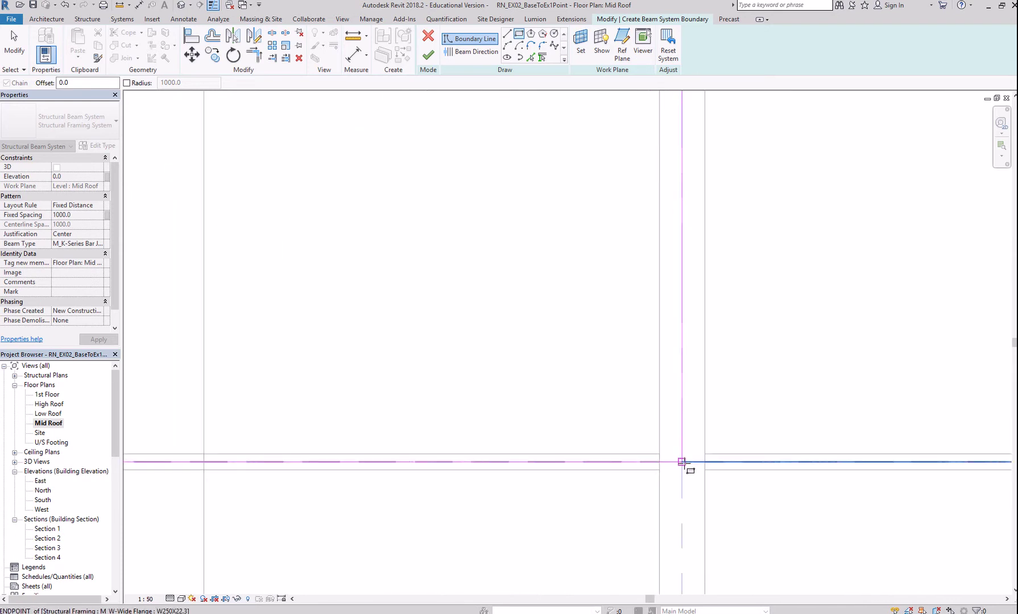
pyautogui.click(683, 462)
pyautogui.scroll(-6, 551, 421)
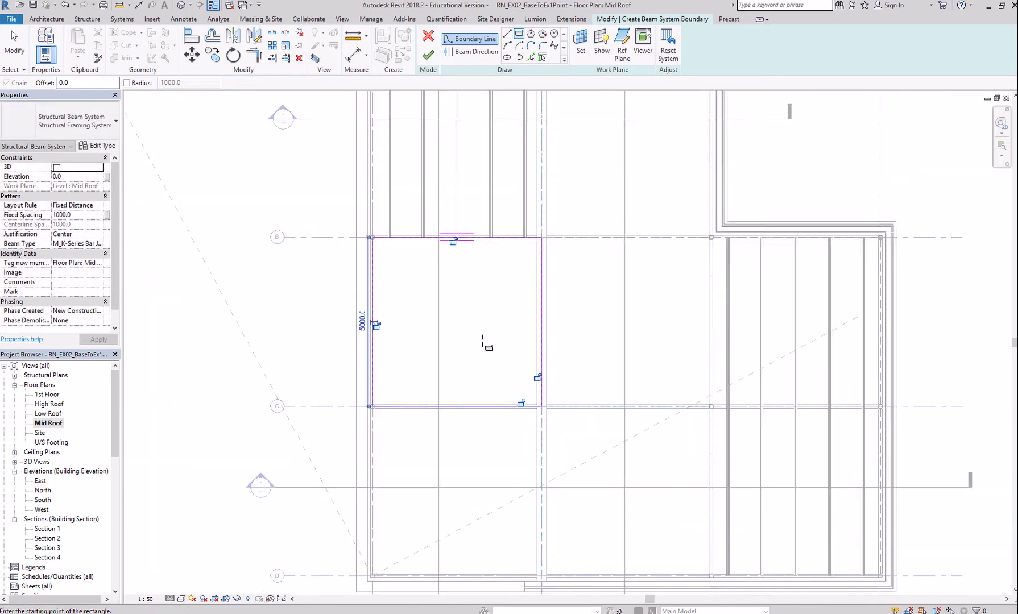
# Lock all four boundary lines of the B–C beam system sketch to the elements they align with.
pyautogui.scroll(2, 479, 353)
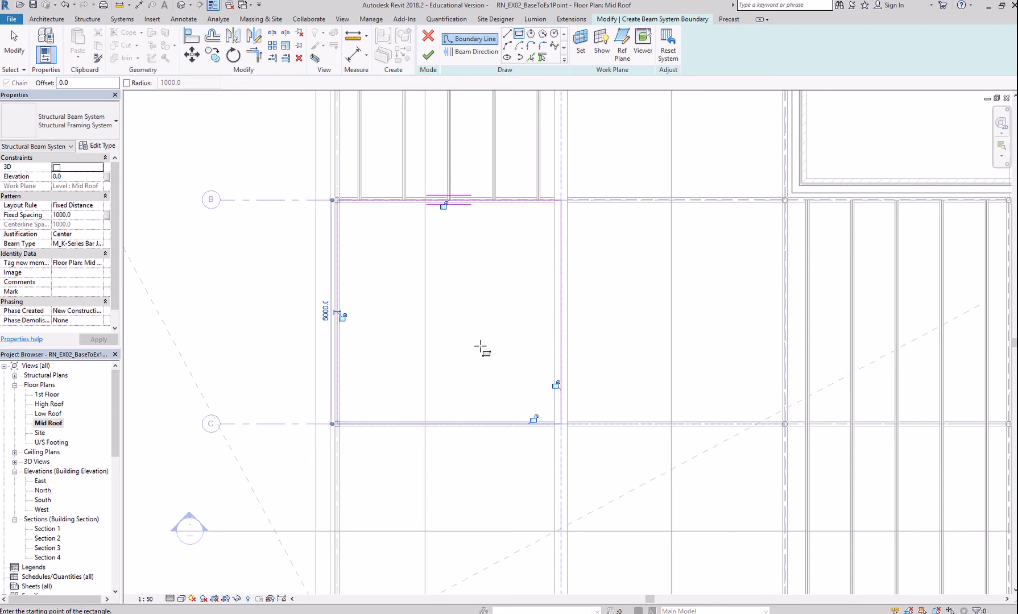
pyautogui.click(445, 208)
pyautogui.click(556, 386)
pyautogui.click(535, 420)
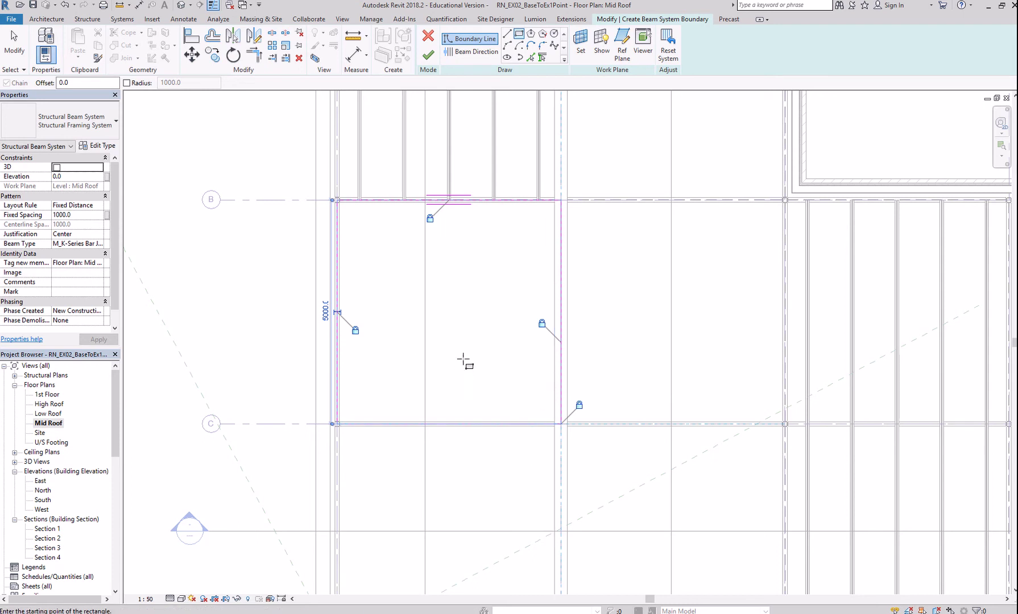
# Set the B–C system's beam direction parallel to its boundary line along grid 1 and finish the sketch.
pyautogui.click(470, 52)
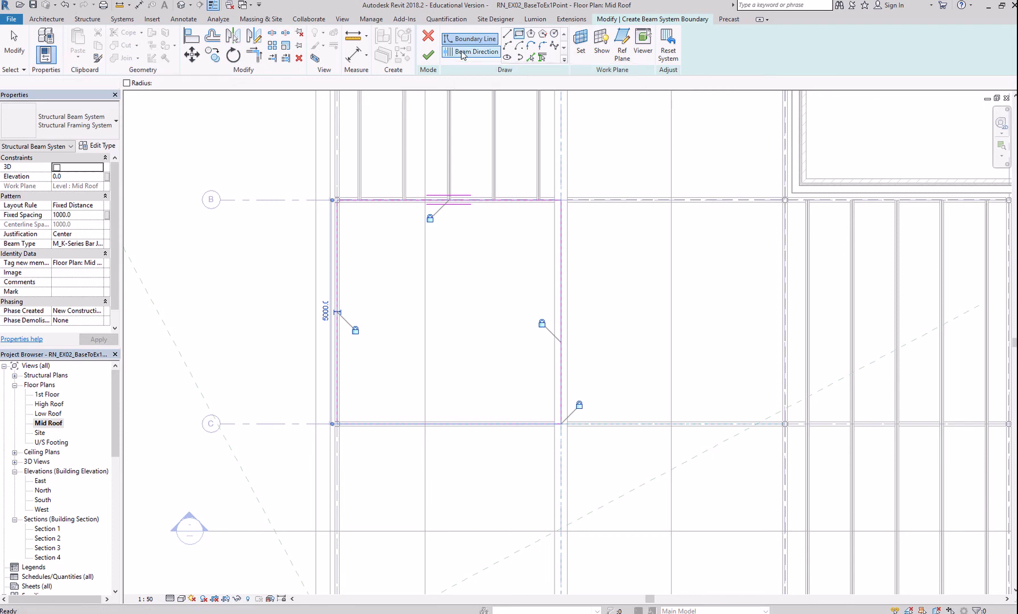
pyautogui.click(336, 297)
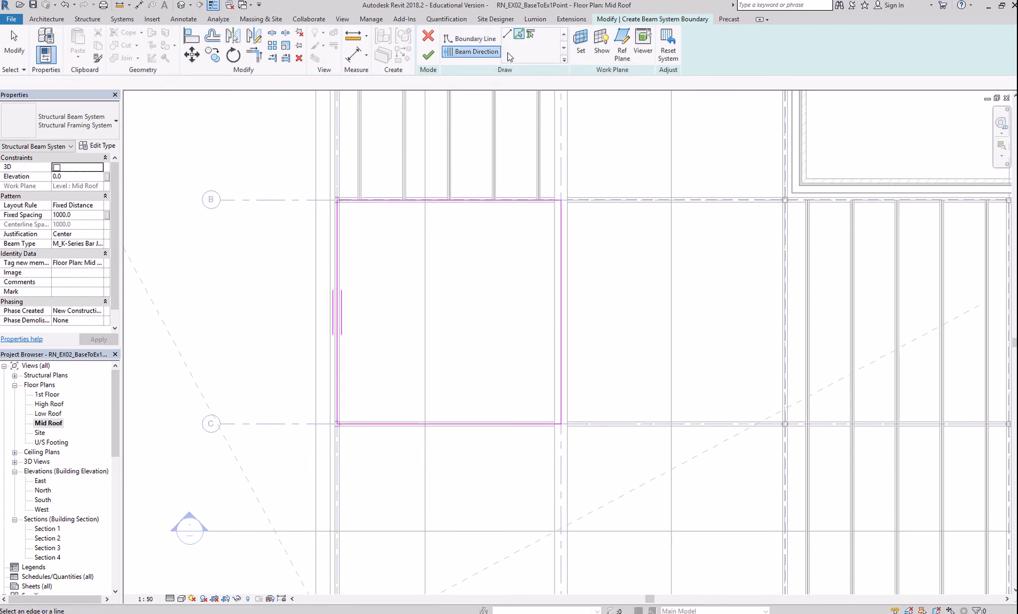
pyautogui.click(428, 57)
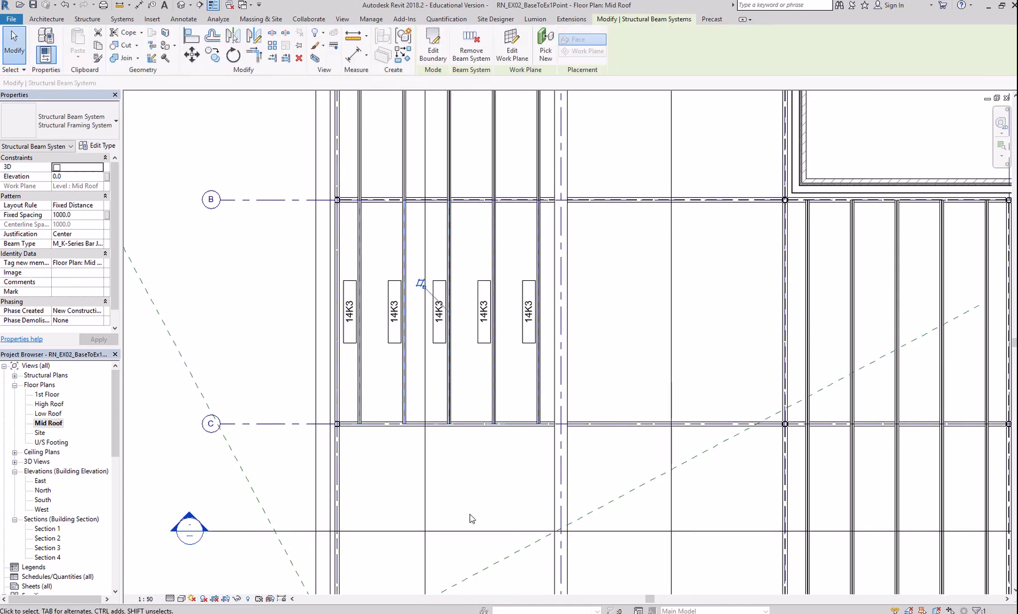
# Start a sketched 14K3 beam system on Mid Roof and draw its rectangular boundary from grid intersection C-1 to grid intersection D-2.
pyautogui.scroll(-2, 469, 519)
pyautogui.moveTo(470, 573); pyautogui.dragTo(435, 341, button='middle')
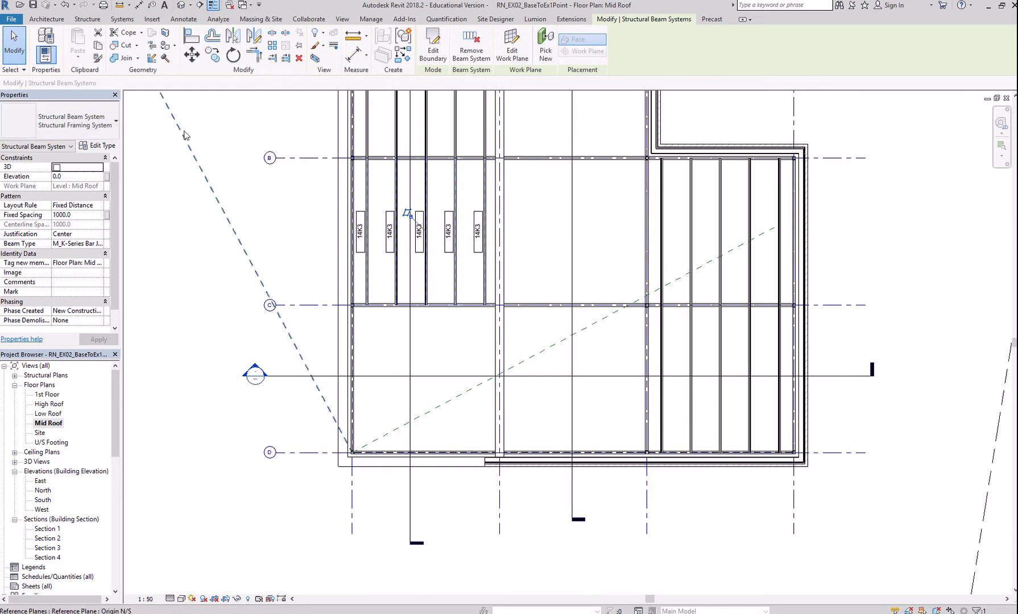
pyautogui.click(85, 19)
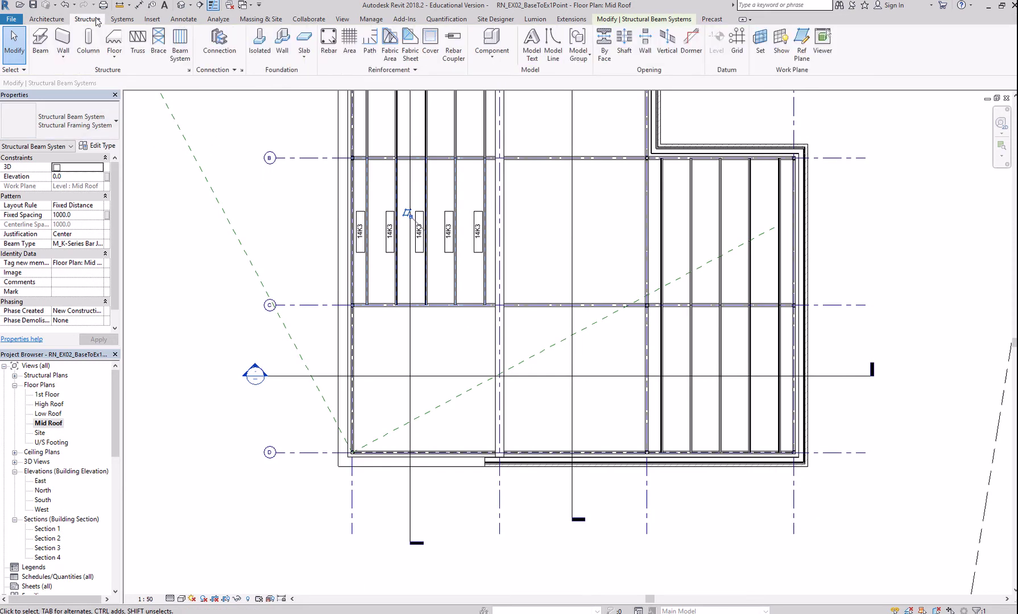
pyautogui.click(180, 46)
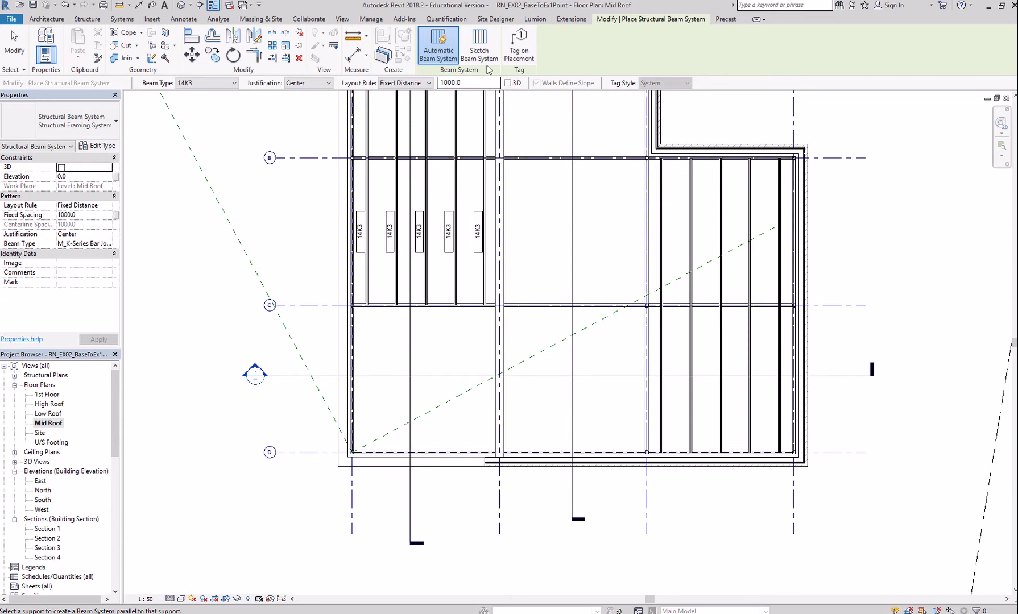
pyautogui.click(479, 45)
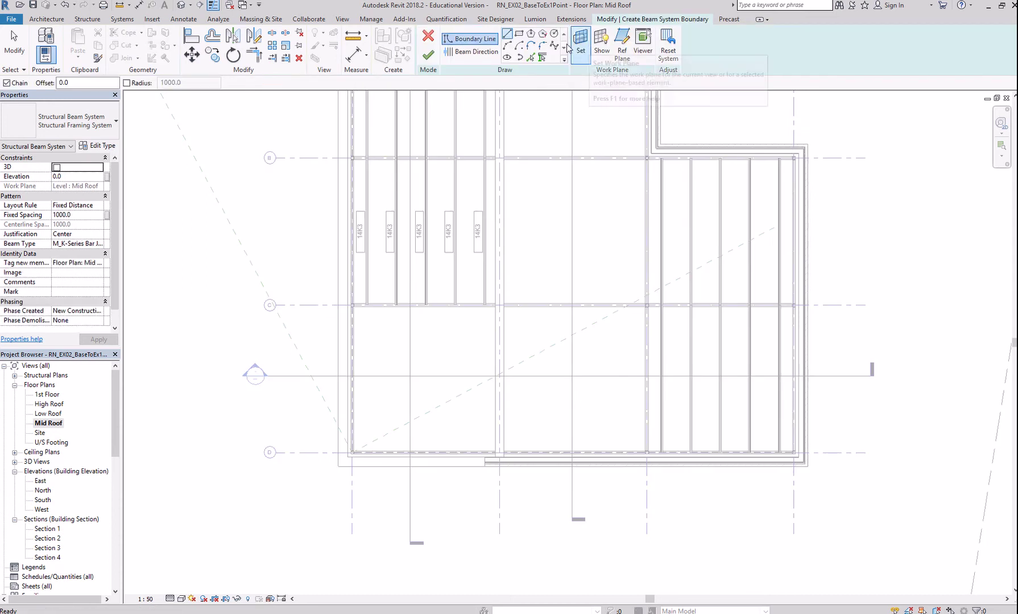
pyautogui.scroll(5, 350, 313)
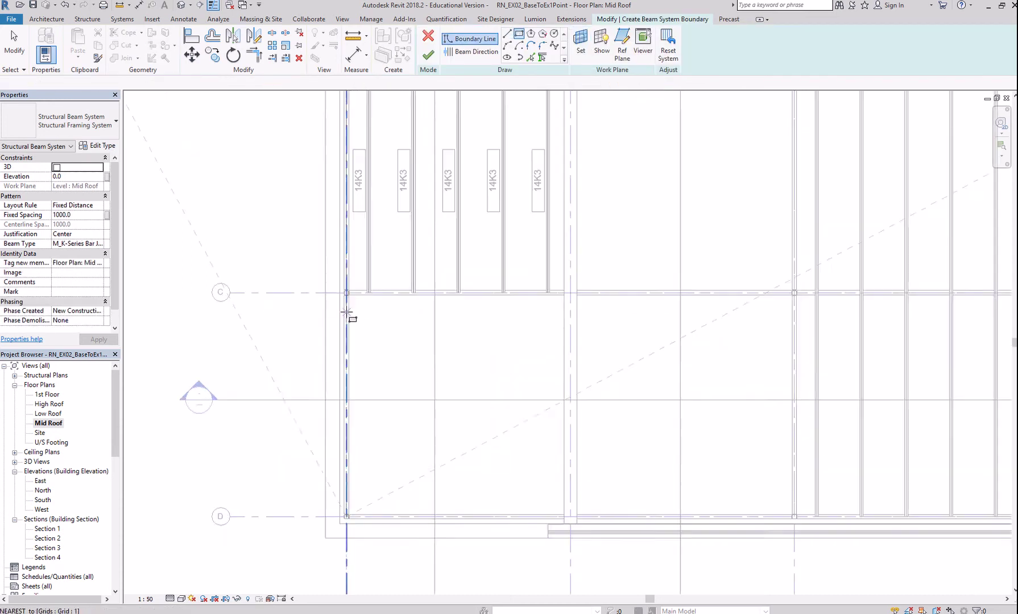
pyautogui.click(344, 276)
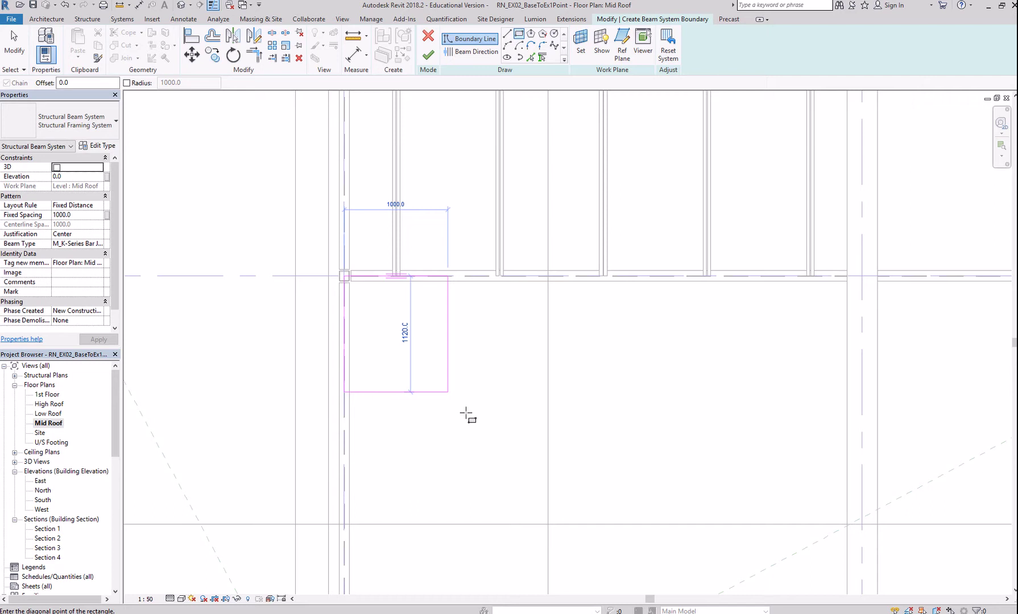
pyautogui.scroll(-5, 576, 464)
pyautogui.scroll(5, 591, 450)
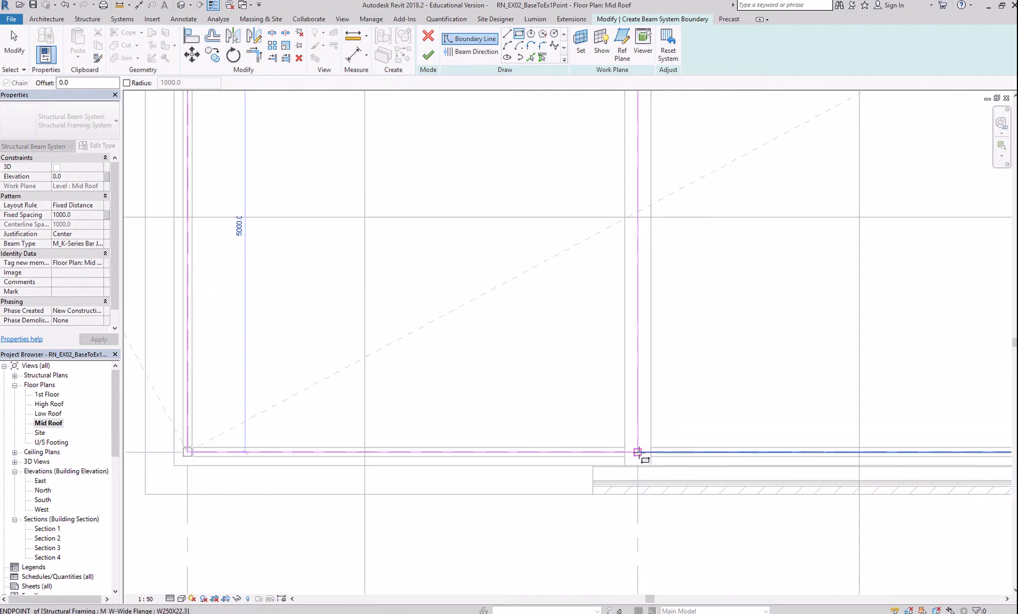
pyautogui.click(633, 452)
# Lock all four boundary lines of the C–D system, set its beam direction parallel to the grid 1 edge, and finish the sketch.
pyautogui.scroll(-3, 394, 353)
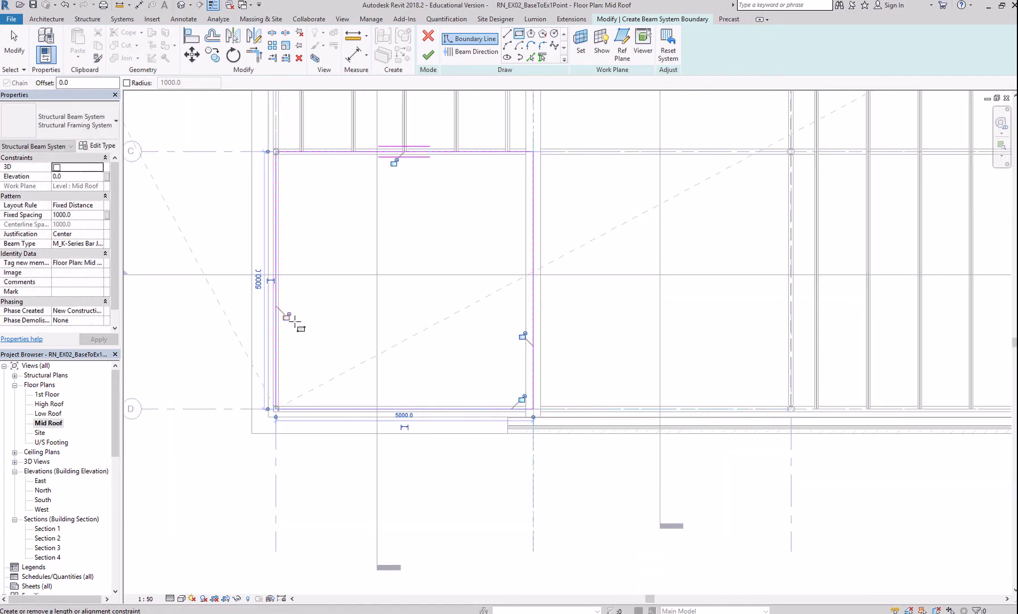
pyautogui.click(396, 162)
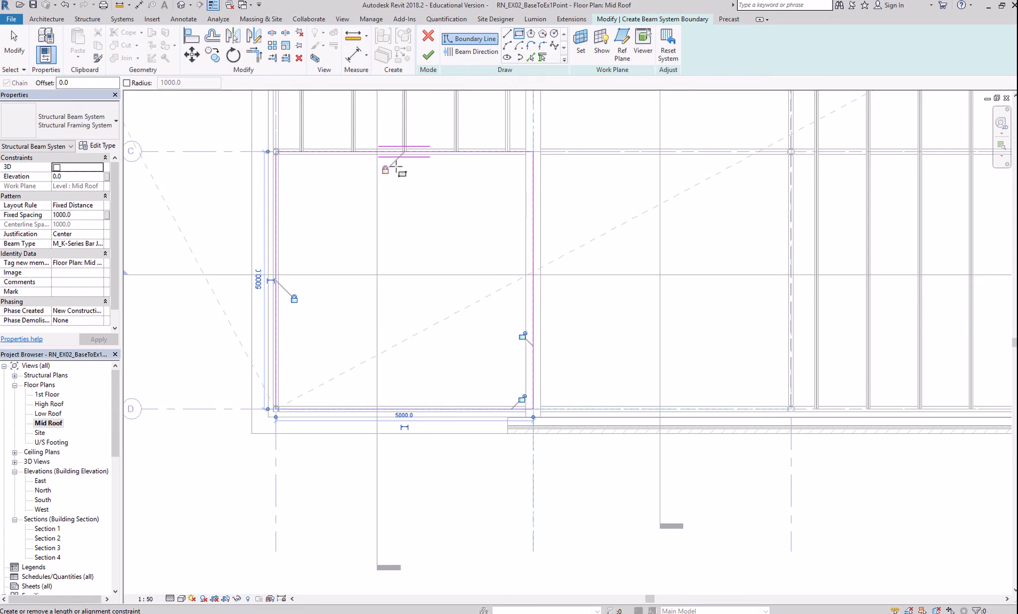
pyautogui.click(523, 337)
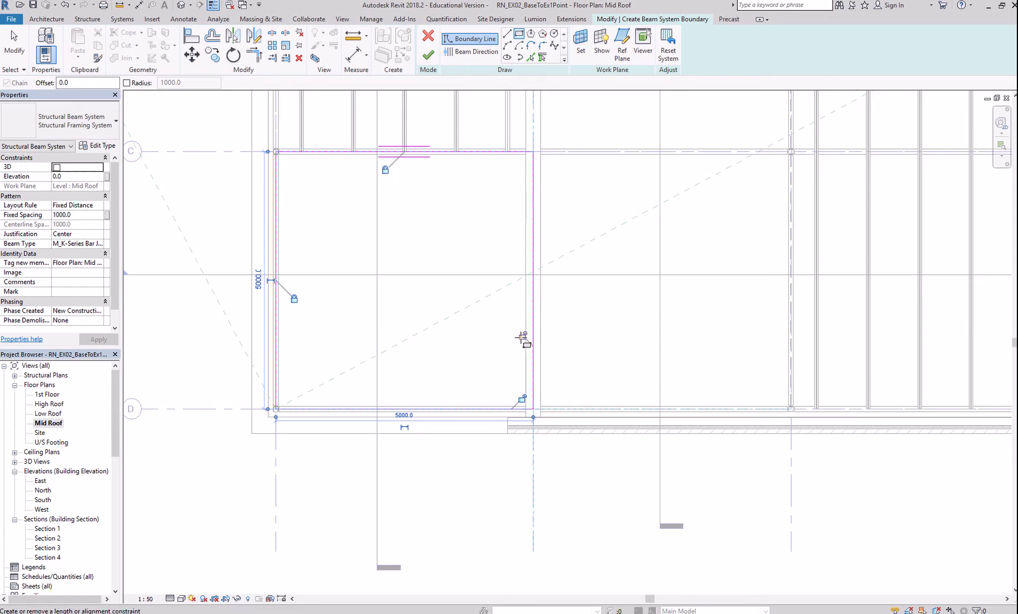
pyautogui.click(523, 399)
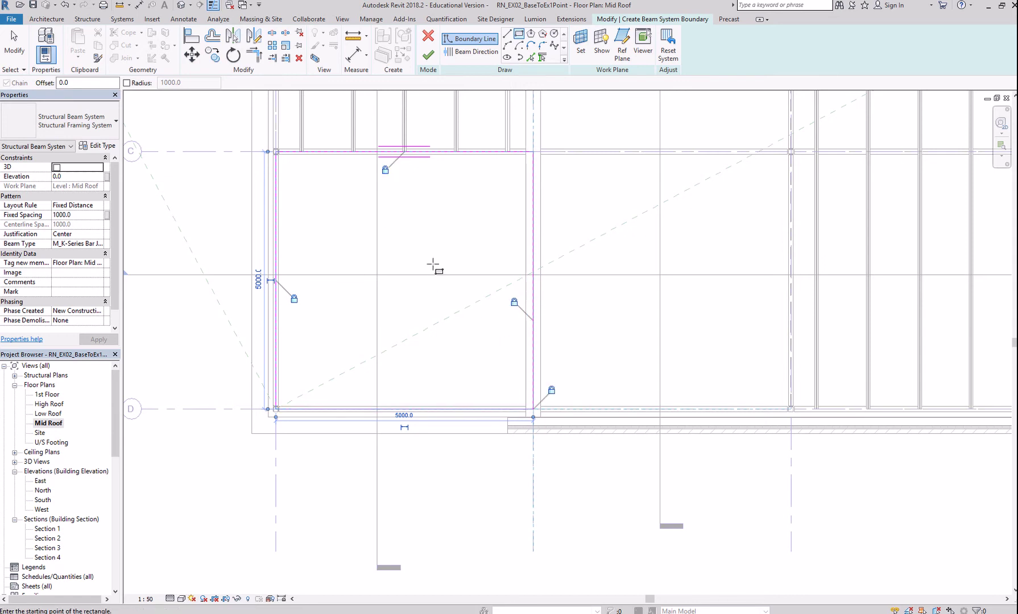
pyautogui.click(471, 51)
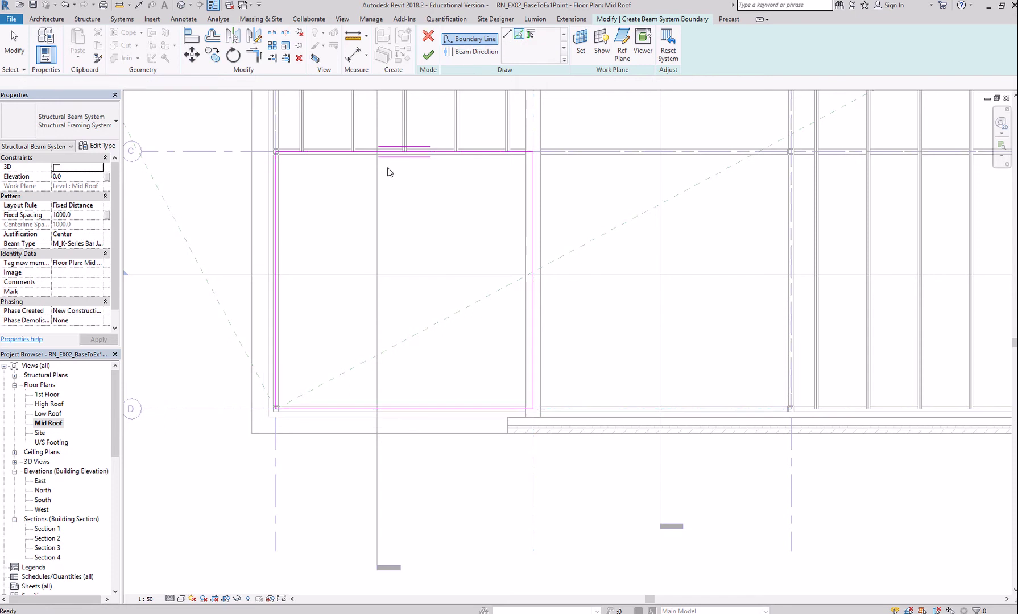
pyautogui.click(277, 221)
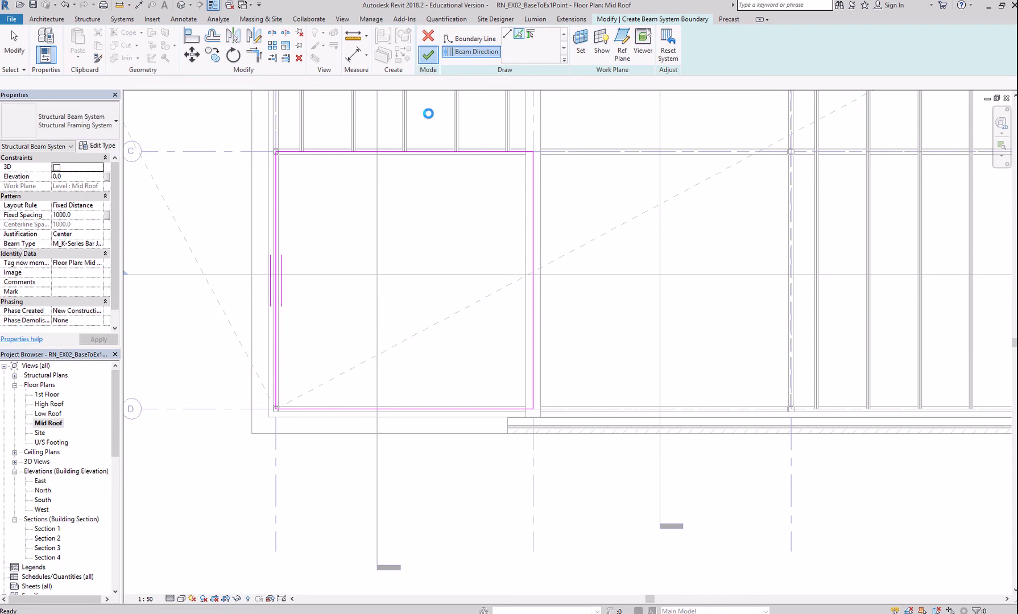
# Examine the joist systems in the 3D view, selecting the High Roof beam along grid B to check its z offset and the joist seats.
pyautogui.click(181, 5)
pyautogui.press('Escape')
pyautogui.scroll(-3, 639, 382)
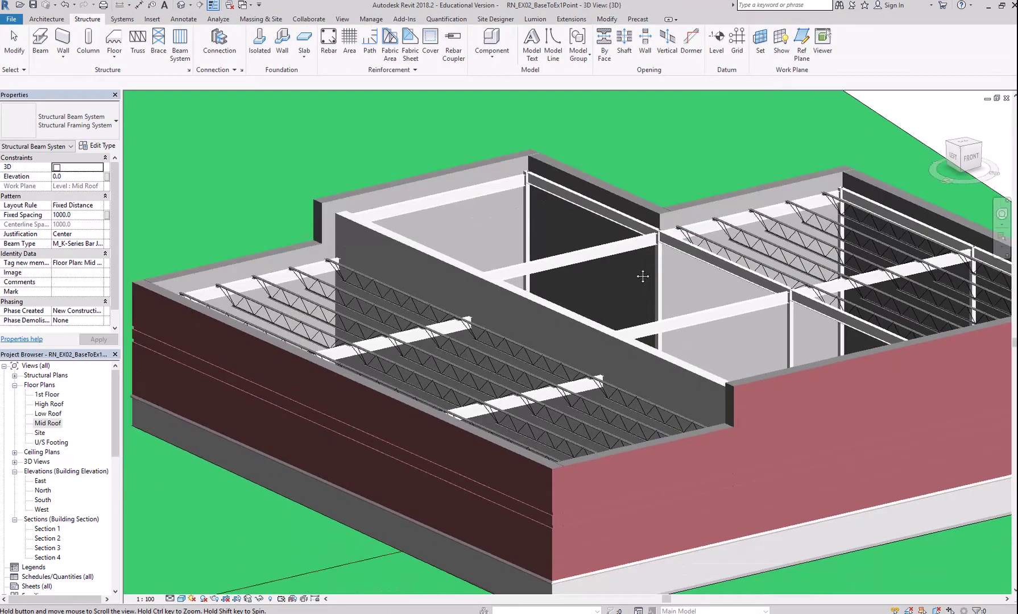
pyautogui.keyDown('shift'); pyautogui.moveTo(643, 276); pyautogui.dragTo(660, 341, button='middle'); pyautogui.keyUp('shift')
pyautogui.scroll(-2, 660, 341)
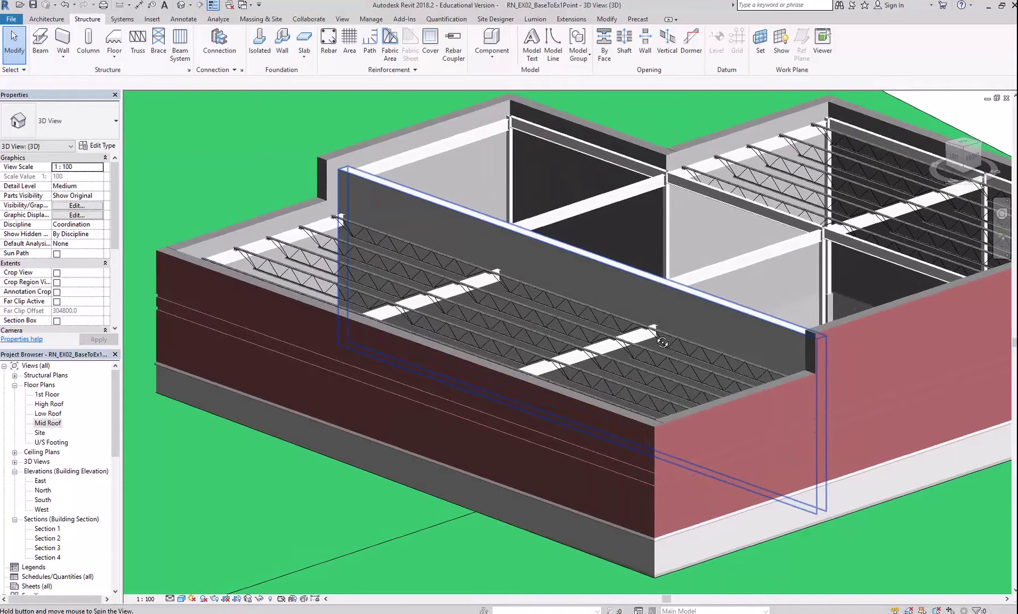
pyautogui.scroll(4, 545, 329)
pyautogui.scroll(-3, 545, 328)
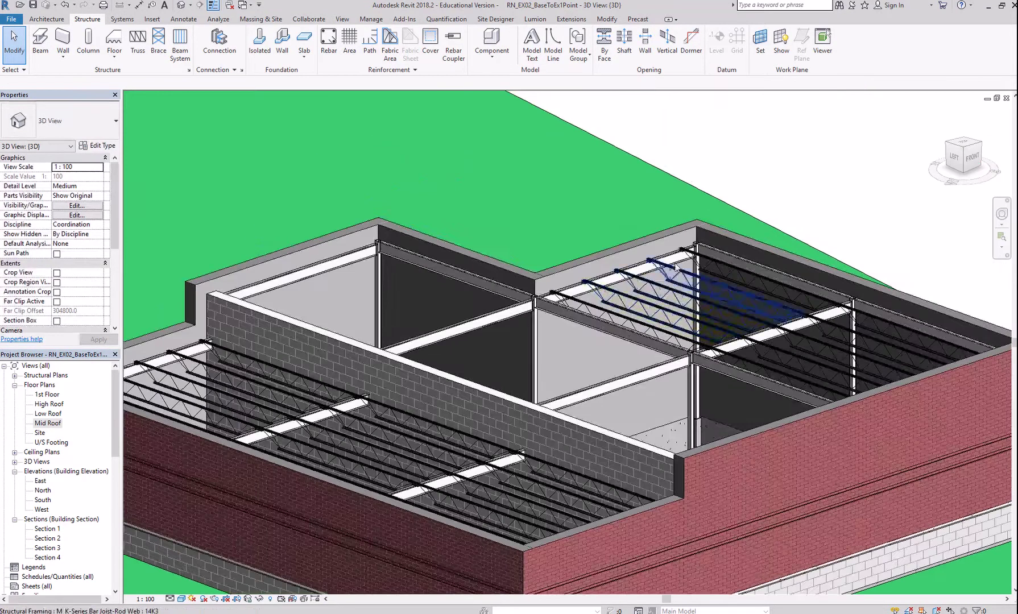
pyautogui.scroll(6, 676, 273)
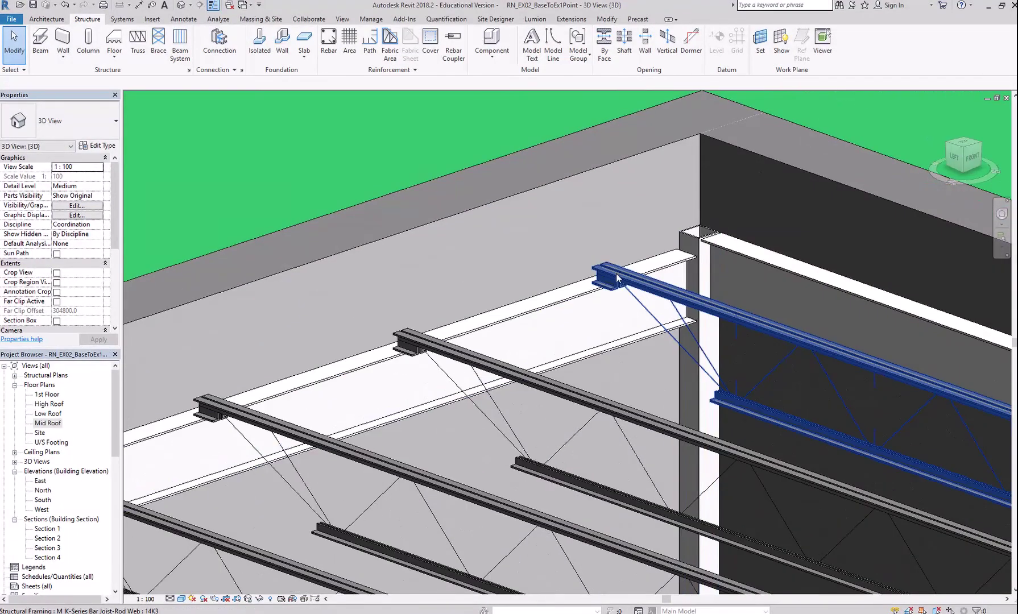
pyautogui.click(588, 295)
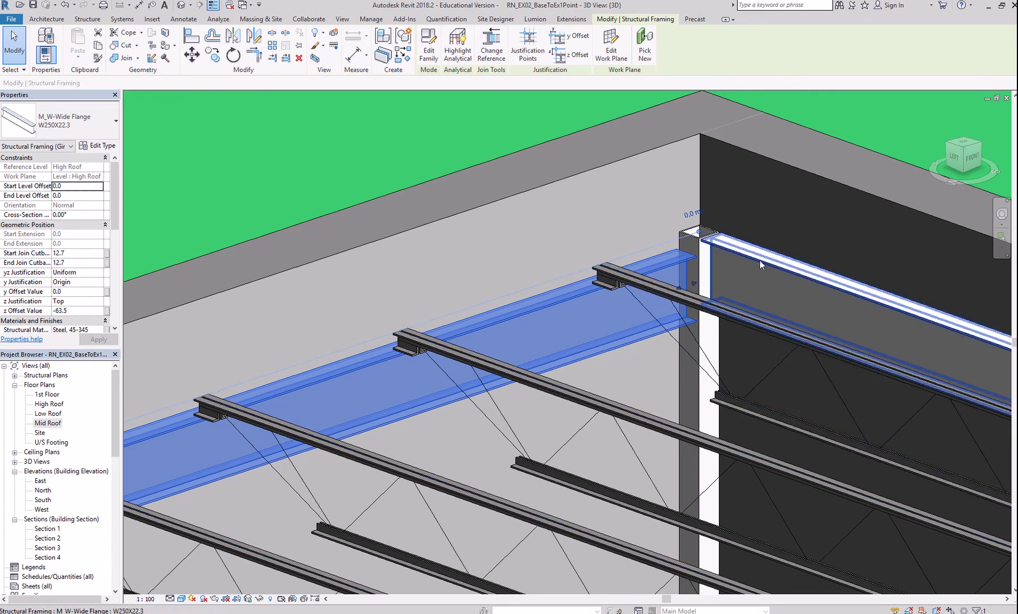
pyautogui.scroll(-3, 770, 263)
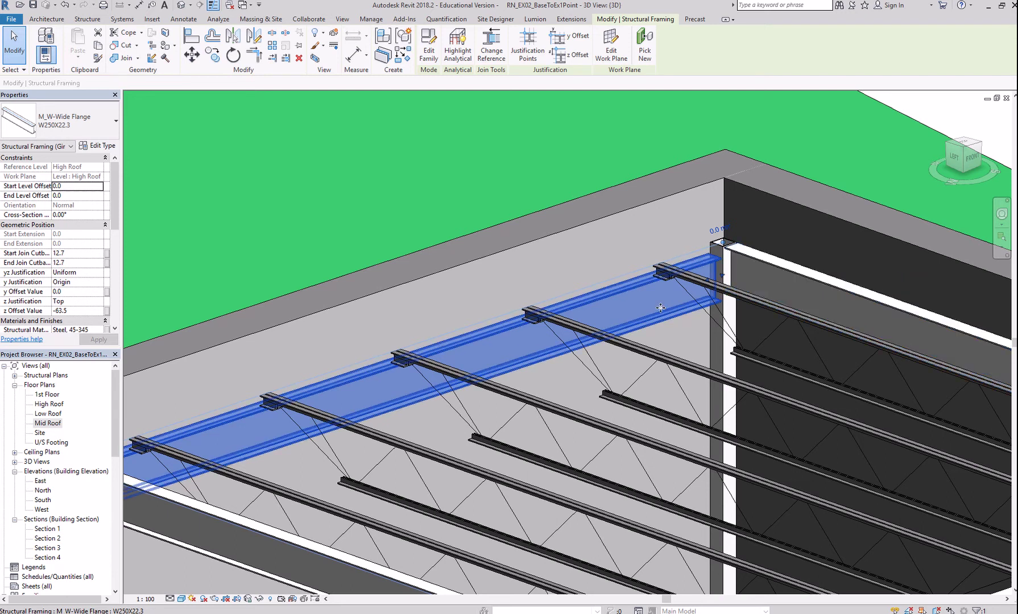
pyautogui.scroll(-3, 646, 302)
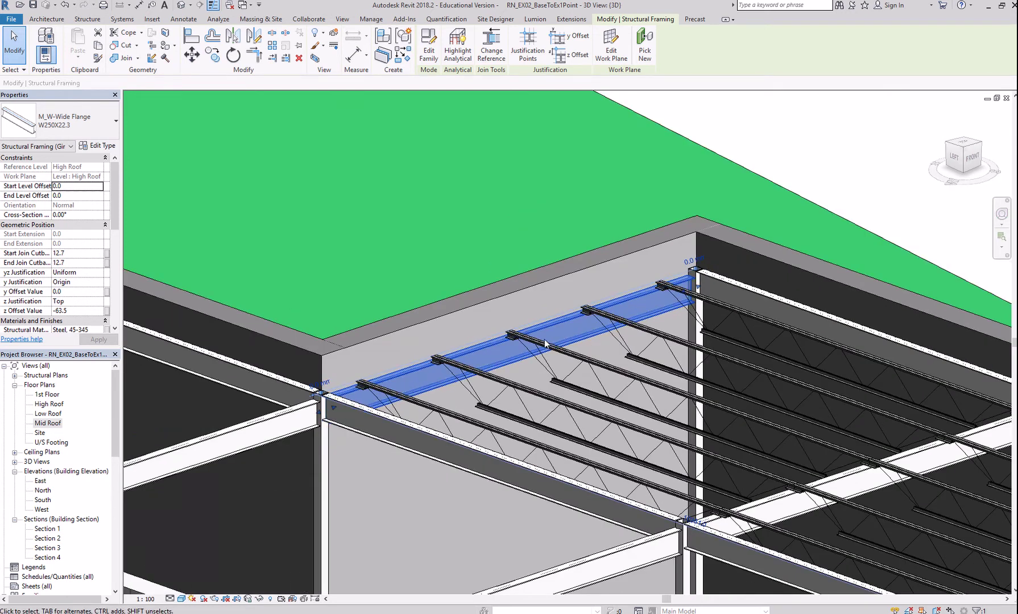
pyautogui.scroll(-5, 545, 343)
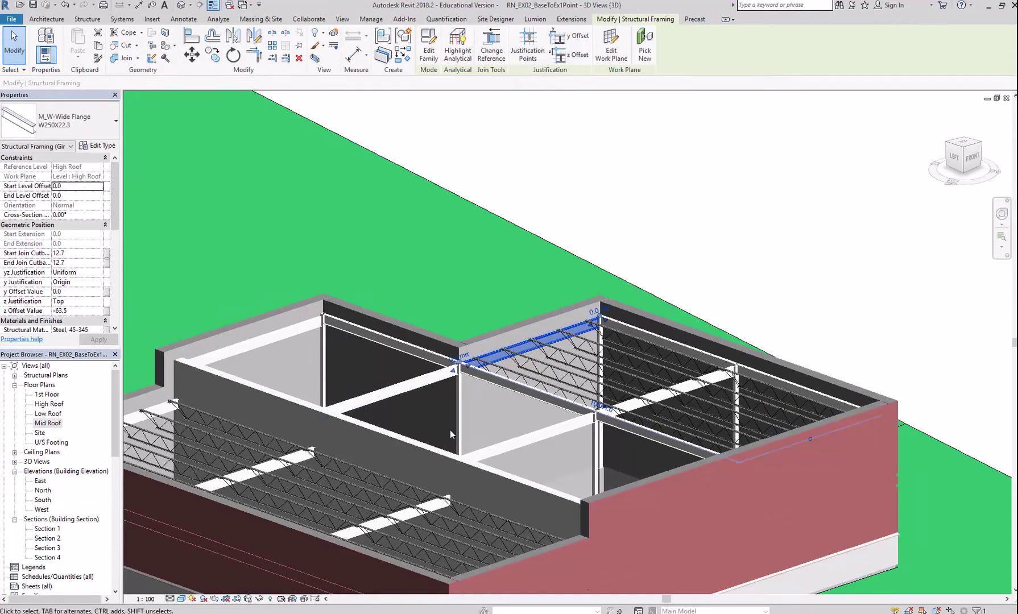
# In the High Roof floor plan, start a sketched 14K3 beam system and draw its rectangular boundary from grid intersection A-2 to B-3.
pyautogui.doubleClick(50, 404)
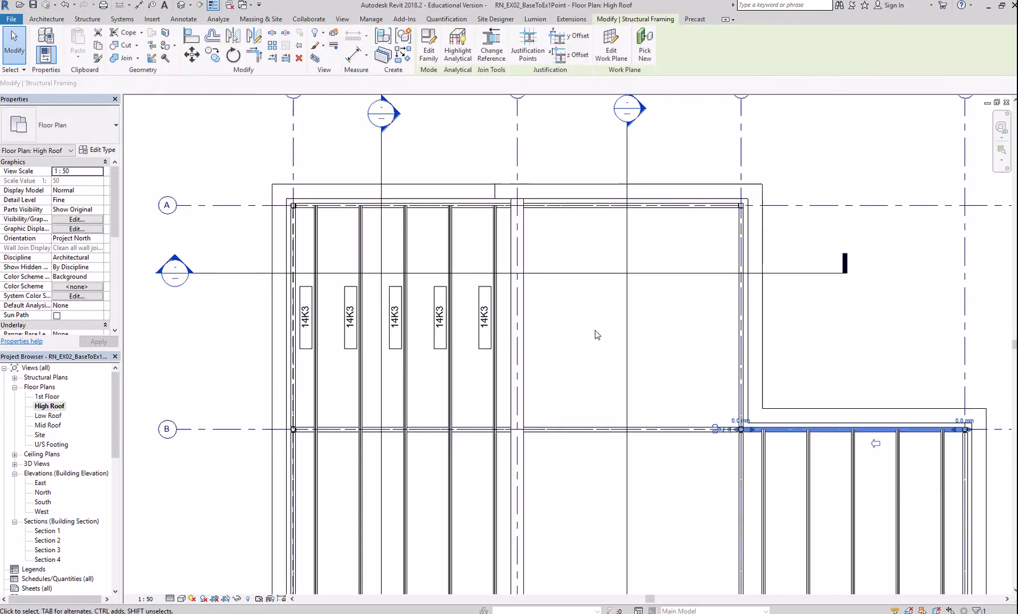
pyautogui.scroll(-3, 645, 374)
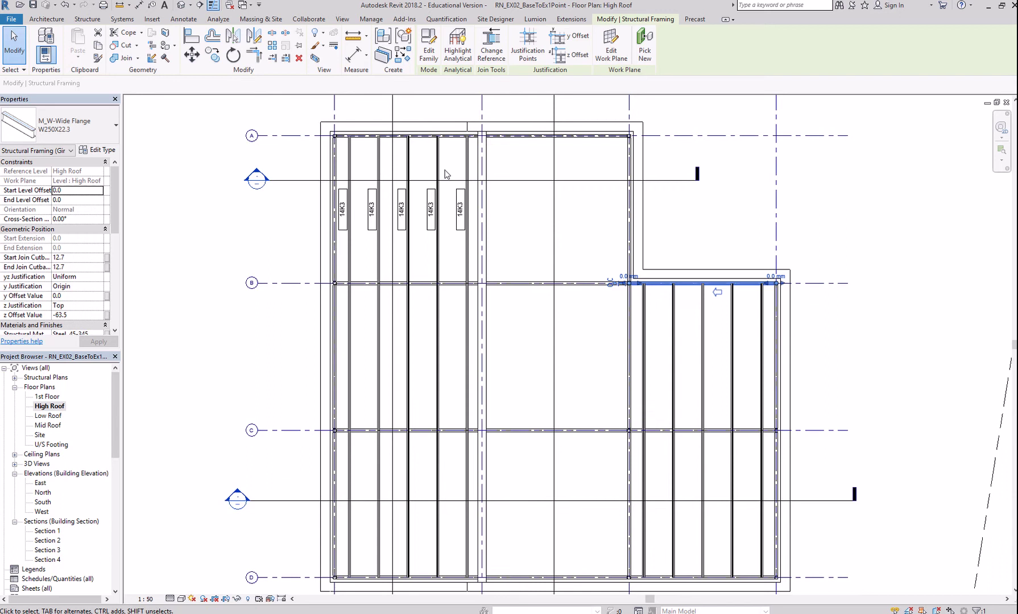
pyautogui.click(87, 19)
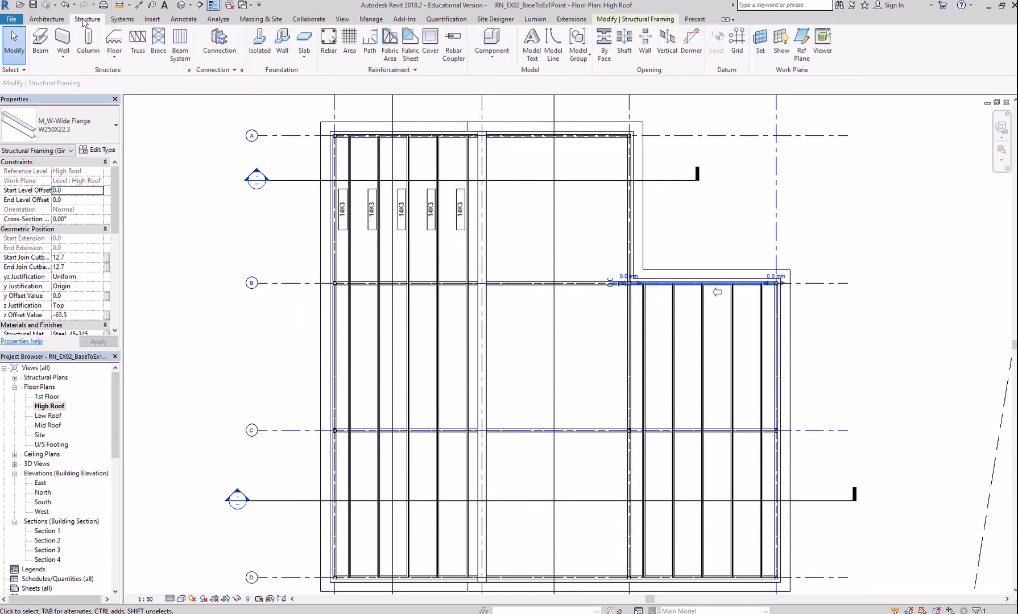
pyautogui.click(179, 43)
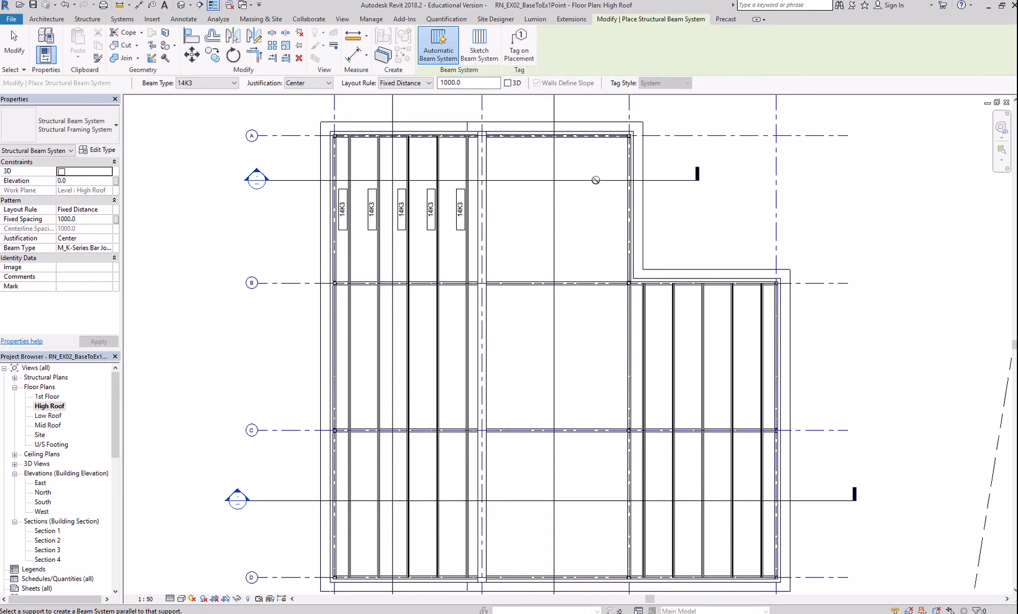
pyautogui.click(478, 48)
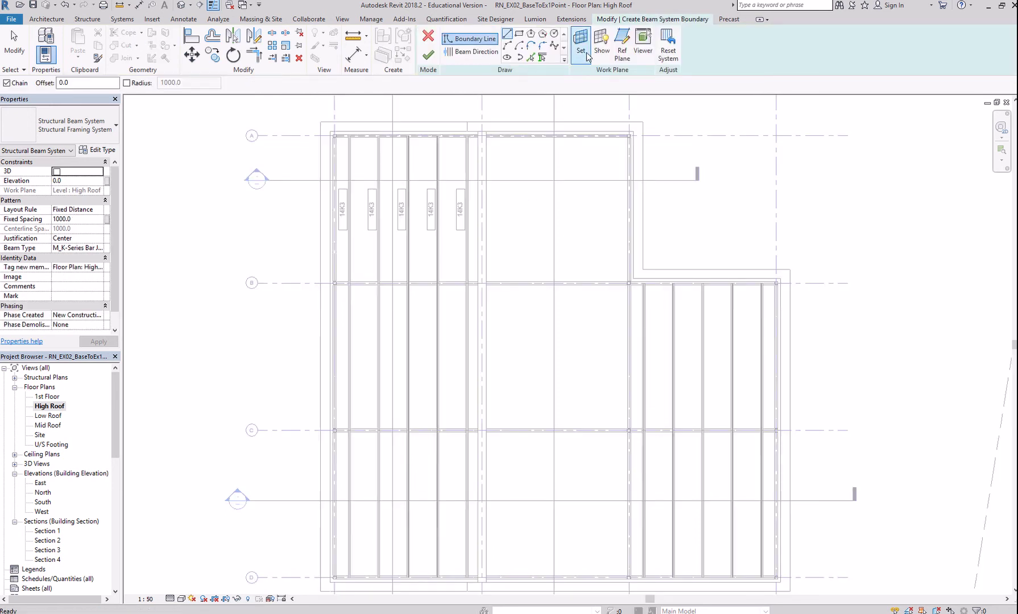
pyautogui.click(522, 36)
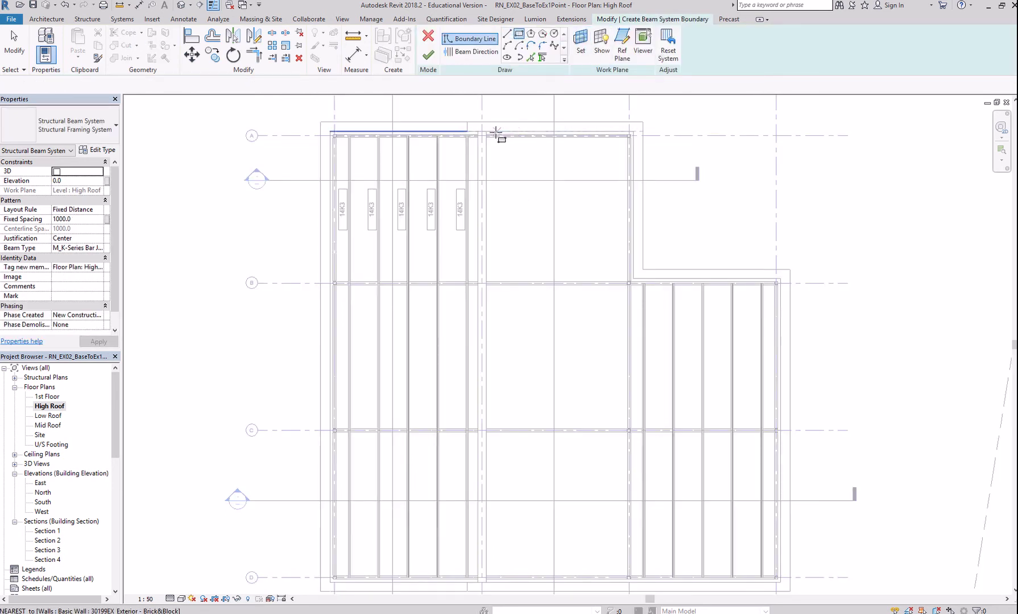
pyautogui.scroll(3, 494, 135)
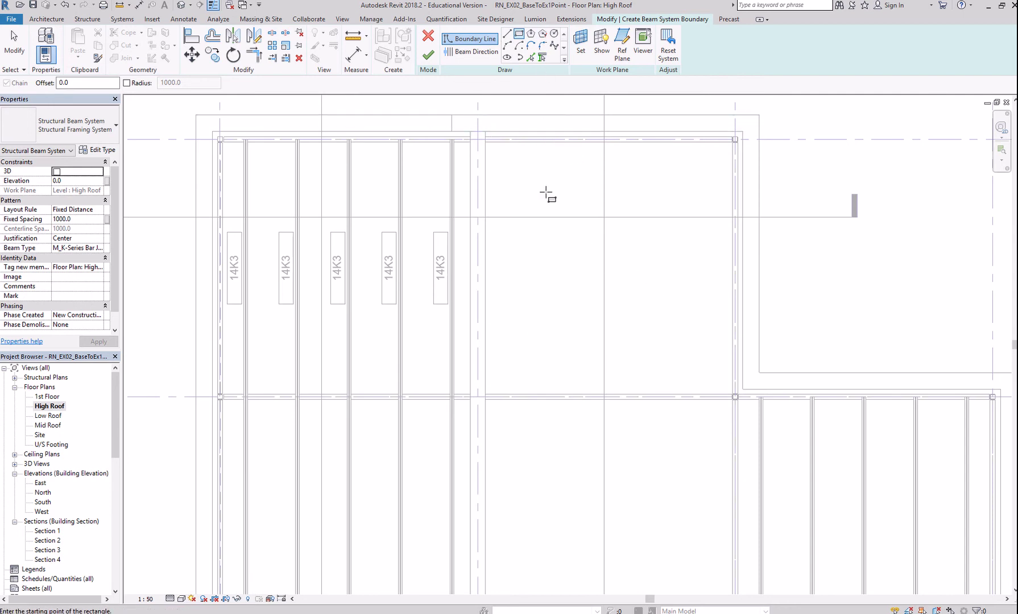
pyautogui.scroll(4, 493, 142)
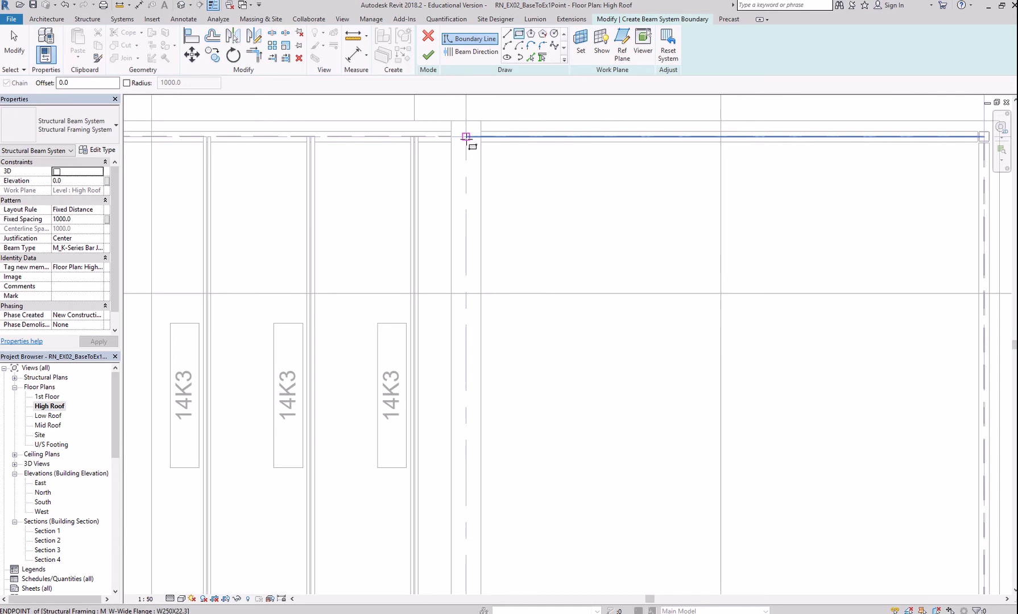
pyautogui.click(466, 136)
pyautogui.scroll(-4, 667, 325)
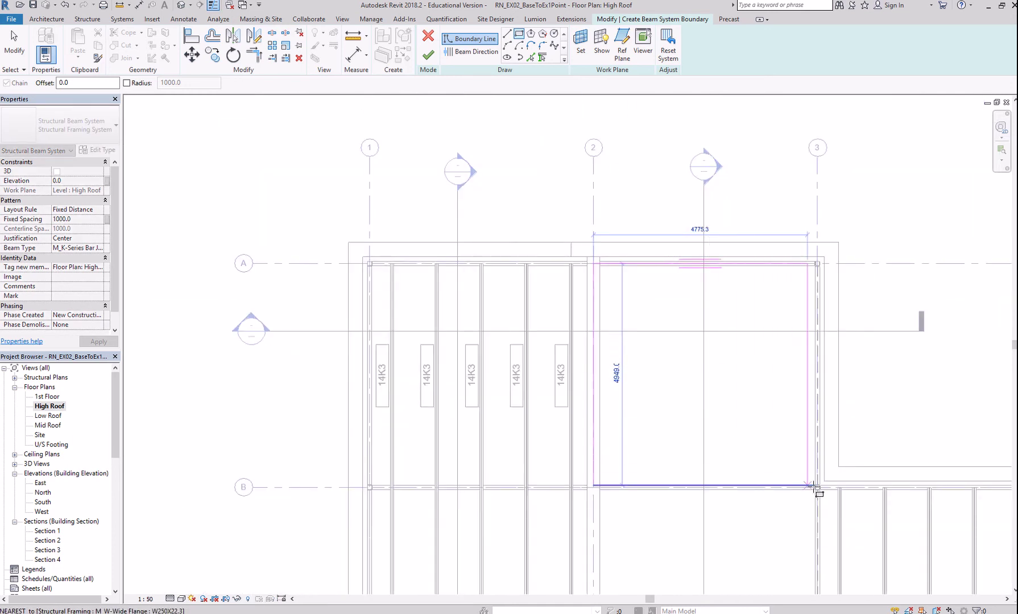
pyautogui.scroll(2, 819, 490)
pyautogui.scroll(2, 819, 490)
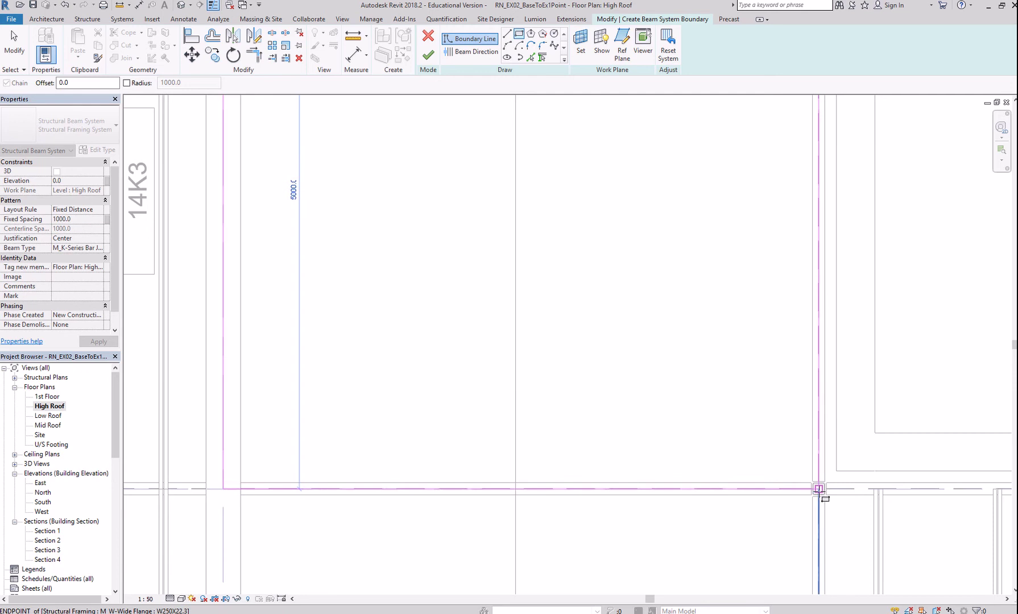
pyautogui.click(819, 489)
# Set the High Roof A–B system's beam direction parallel to its boundary line along grid 2 and finish the sketch.
pyautogui.scroll(-4, 615, 392)
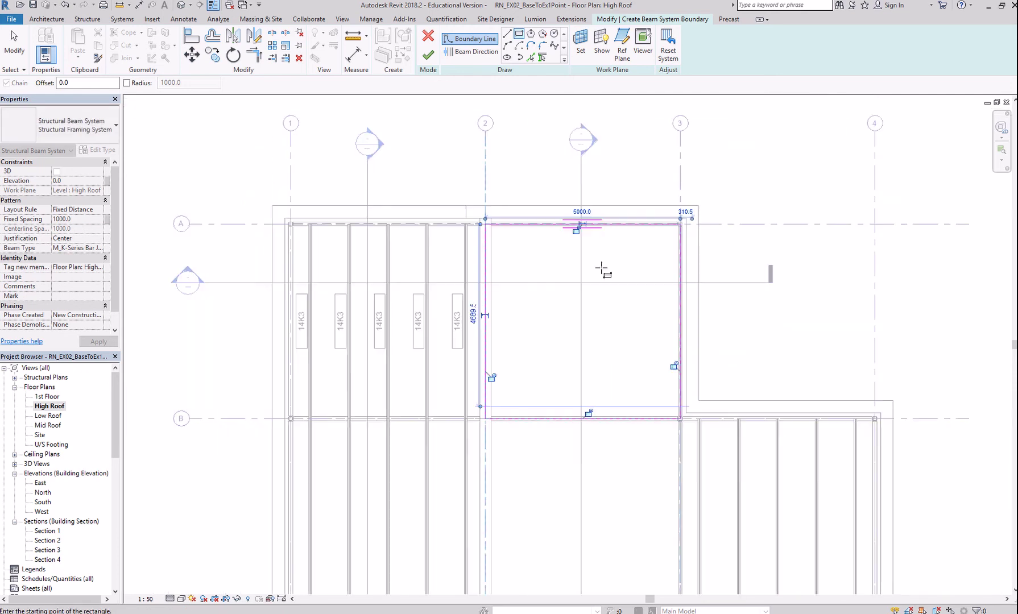
pyautogui.click(471, 51)
pyautogui.click(486, 337)
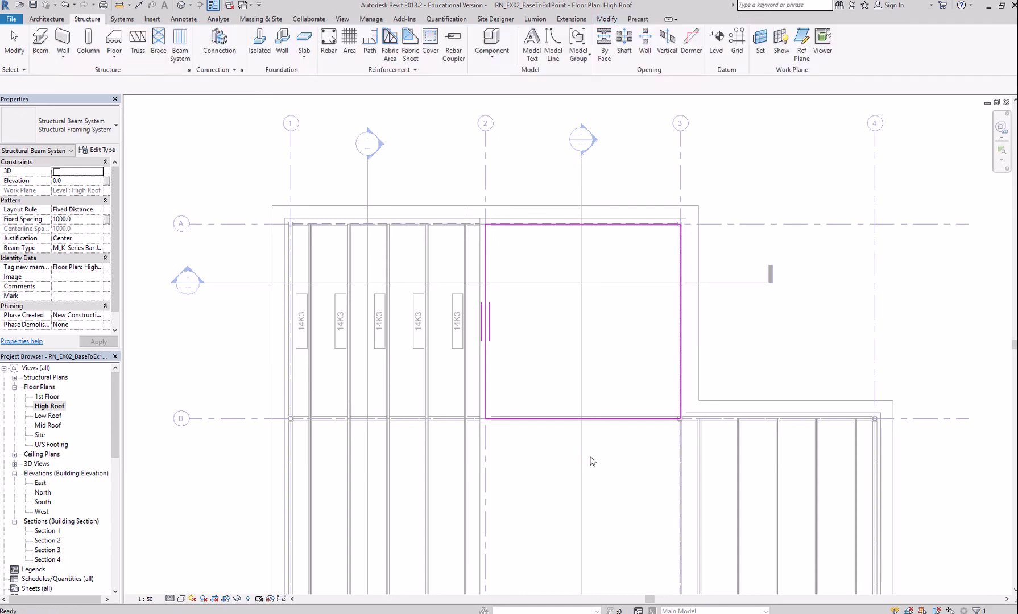
# Start another sketched 14K3 beam system in the High Roof plan and draw its rectangular boundary from grid intersection B-2 to C-3.
pyautogui.scroll(-4, 596, 462)
pyautogui.scroll(2, 471, 292)
pyautogui.scroll(5, 479, 302)
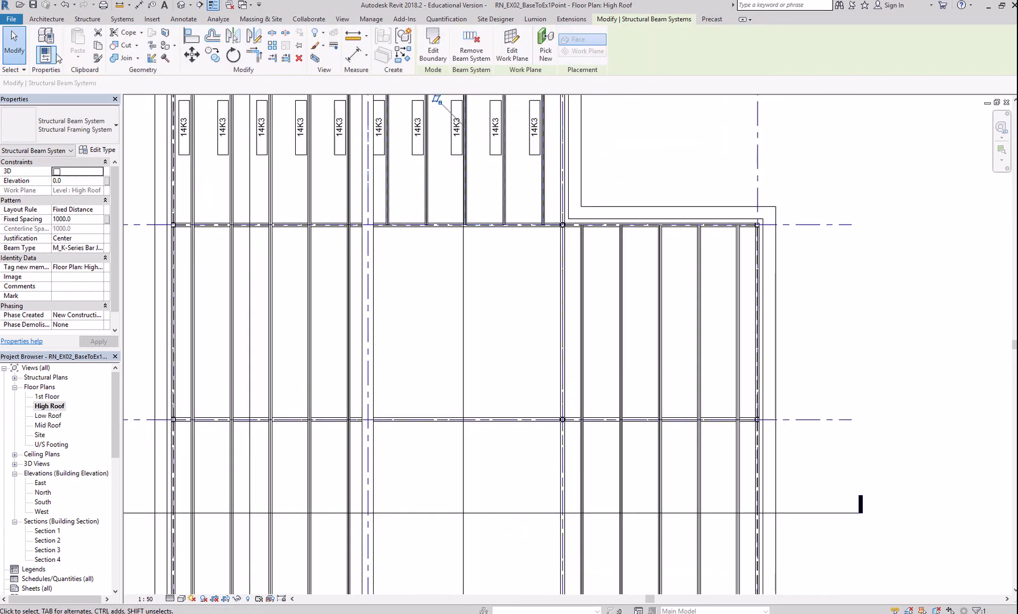
pyautogui.click(87, 18)
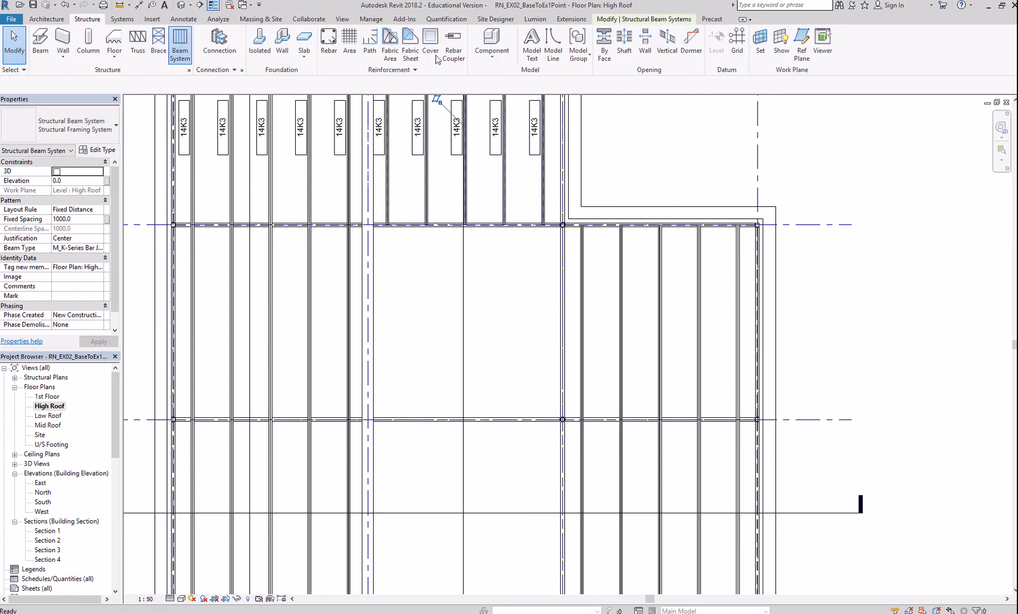
pyautogui.click(180, 46)
pyautogui.click(488, 45)
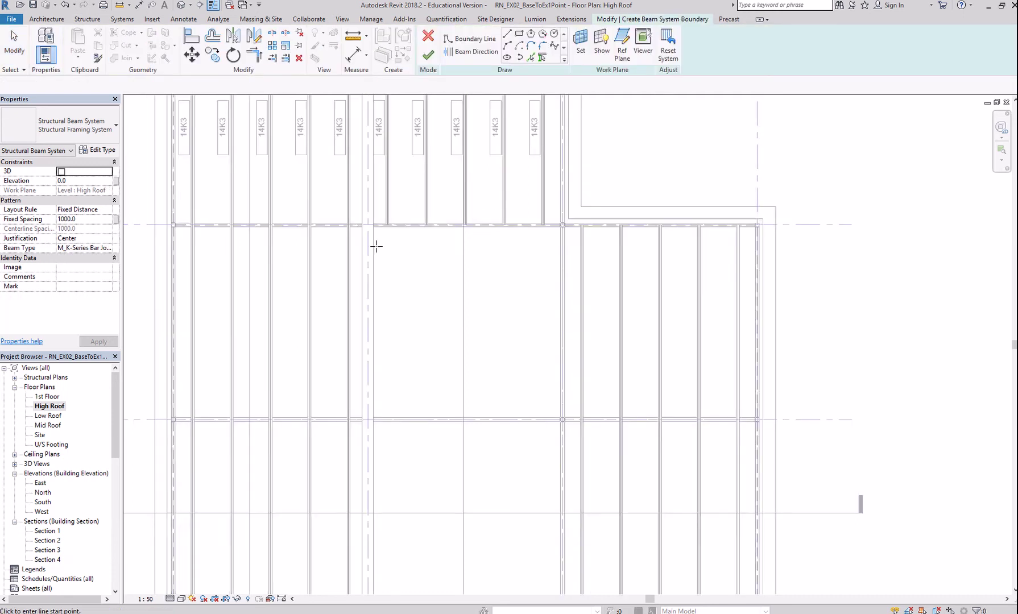
pyautogui.scroll(3, 368, 225)
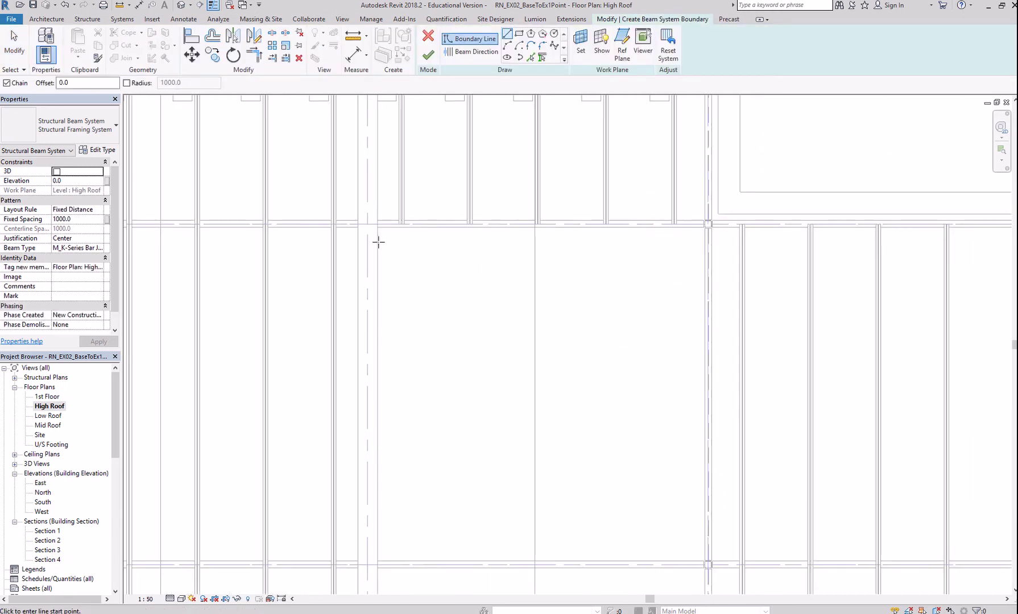
pyautogui.click(367, 223)
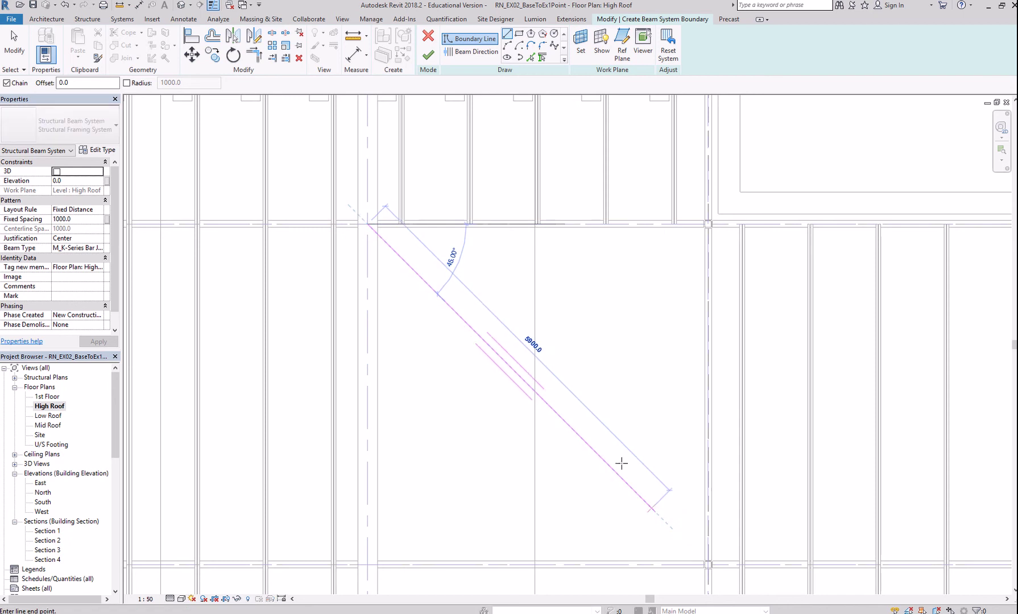
pyautogui.click(519, 35)
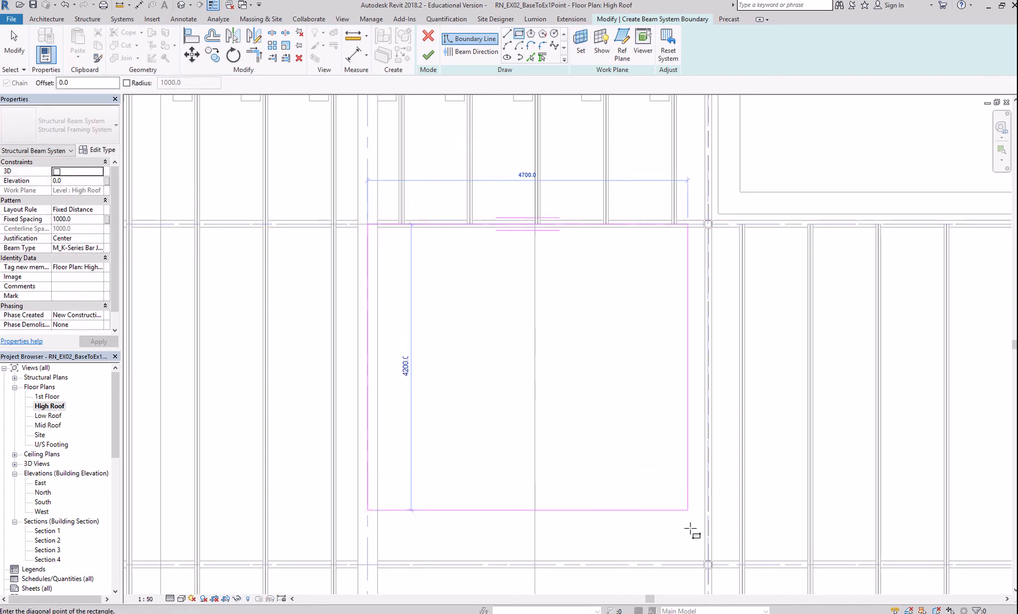
pyautogui.scroll(3, 708, 565)
pyautogui.click(714, 570)
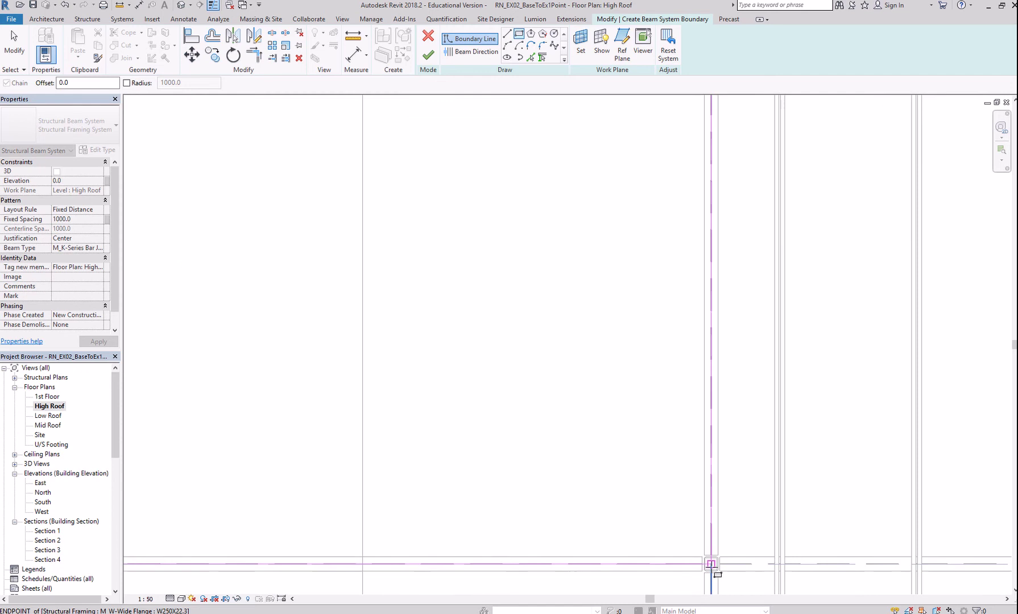
# Lock the High Roof B–C system's boundary lines, set its beam direction parallel to the grid 2 edge, and finish the sketch.
pyautogui.scroll(-4, 594, 490)
pyautogui.scroll(3, 560, 355)
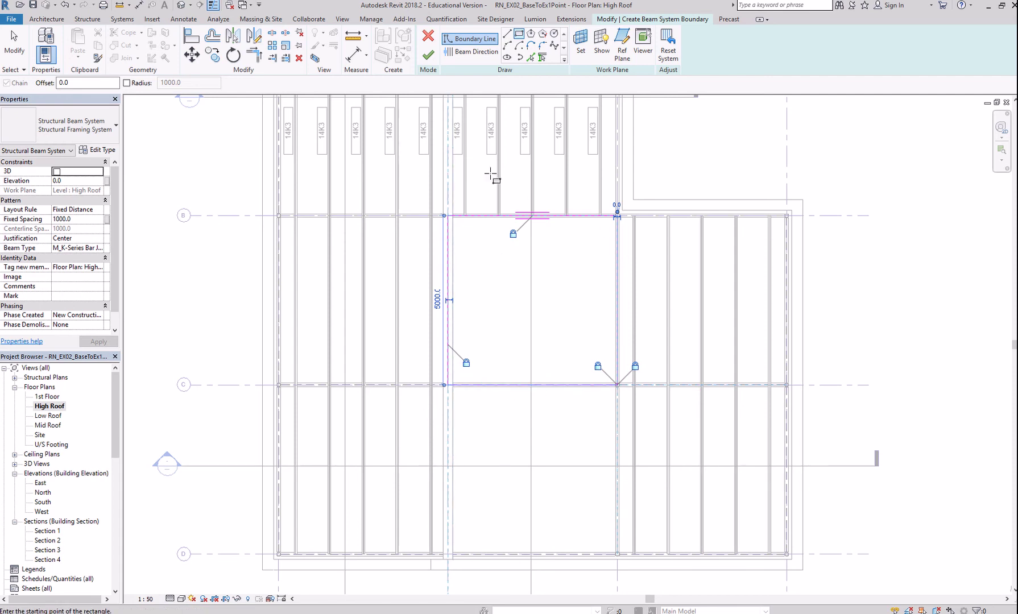
pyautogui.click(472, 52)
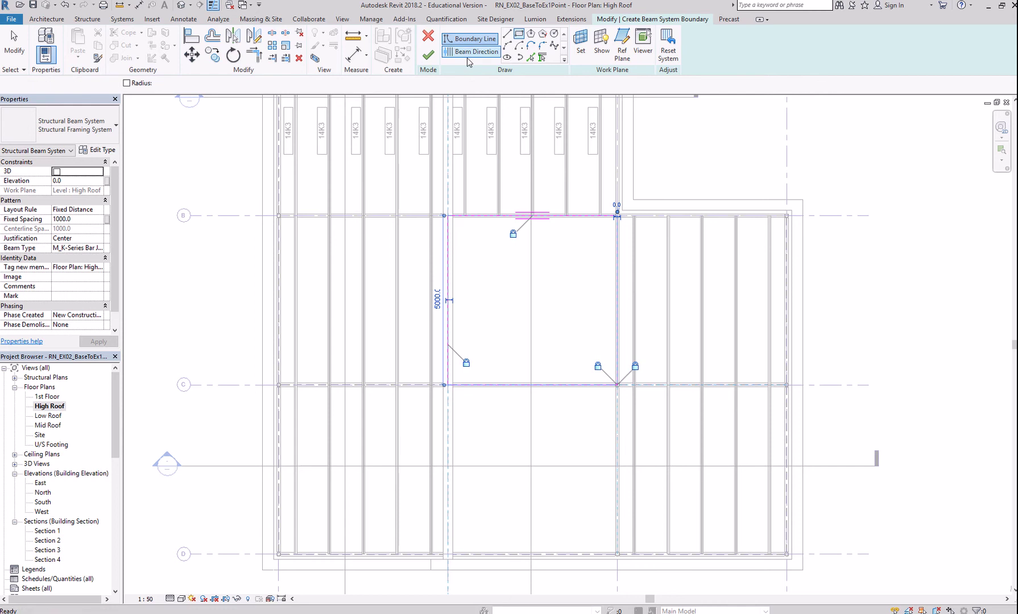
pyautogui.click(448, 281)
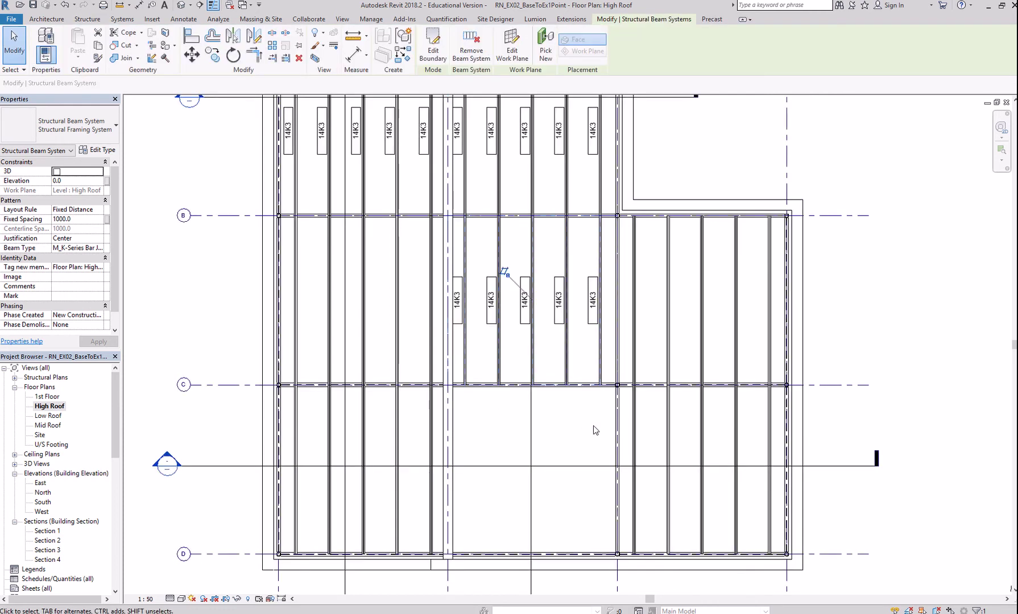
# Start a sketched 14K3 beam system for the remaining High Roof bay and draw its rectangular boundary from grid intersection C-2 to D-3.
pyautogui.scroll(-3, 593, 425)
pyautogui.moveTo(615, 410); pyautogui.dragTo(636, 370, button='middle')
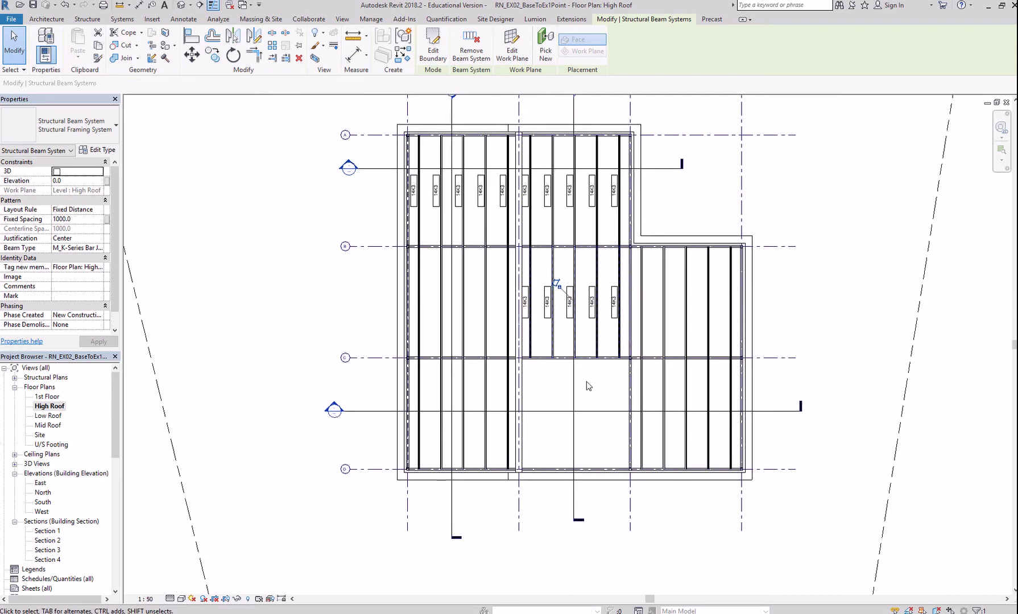
pyautogui.click(87, 19)
pyautogui.click(179, 46)
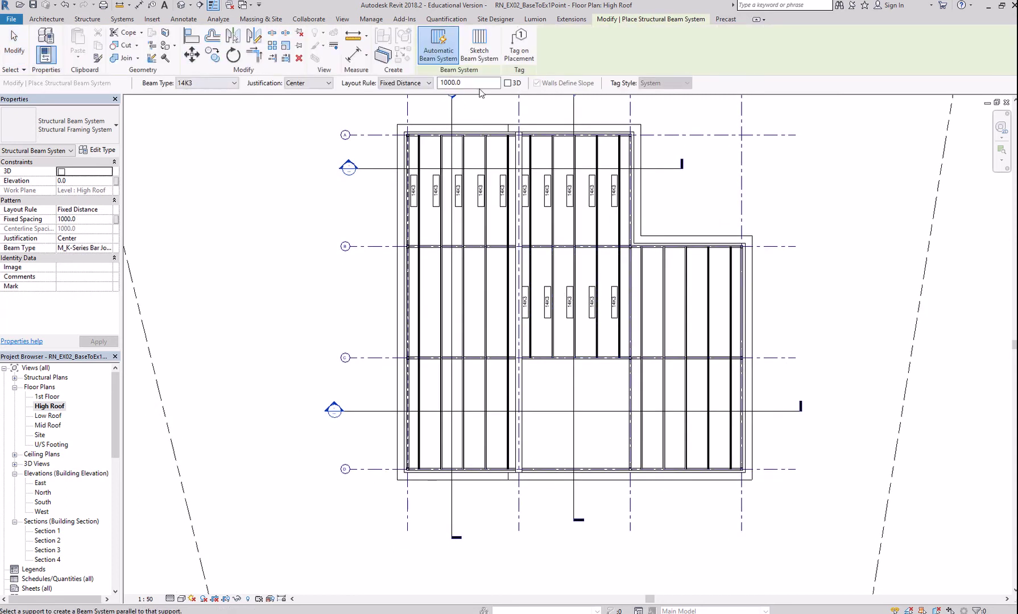
pyautogui.click(480, 50)
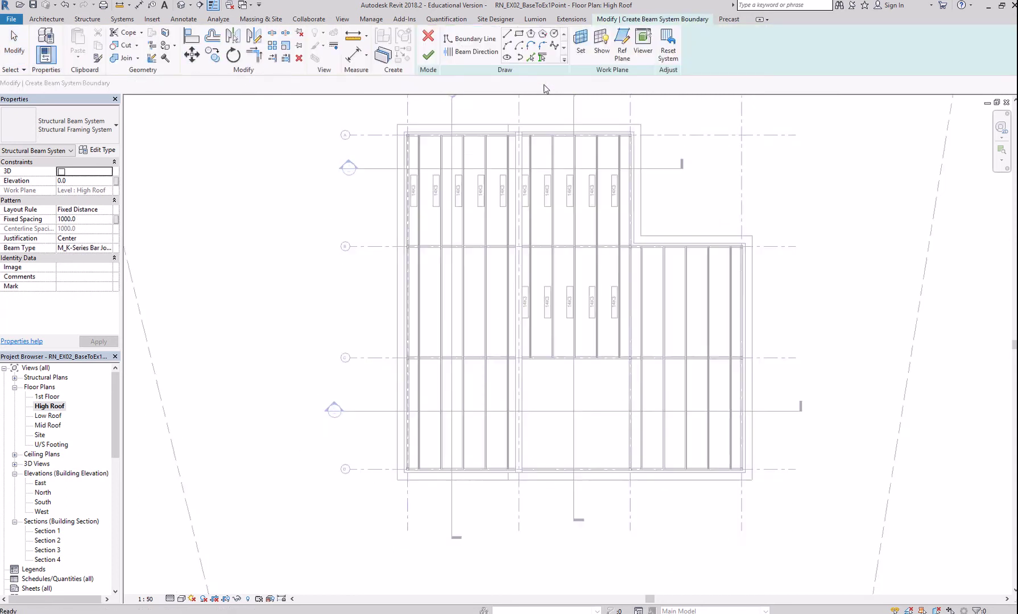
pyautogui.click(518, 34)
pyautogui.scroll(3, 573, 409)
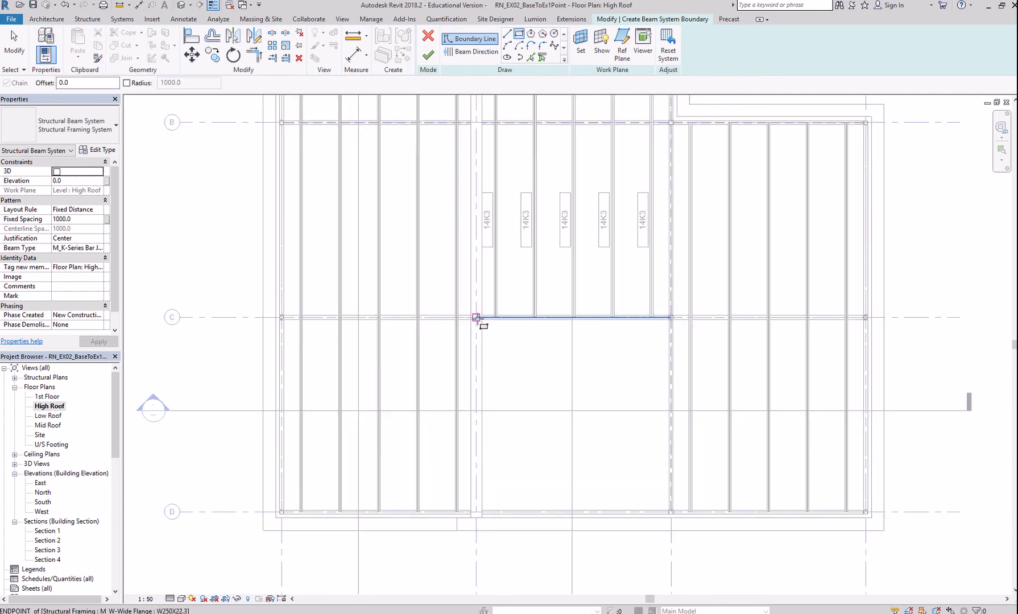
pyautogui.click(476, 317)
pyautogui.scroll(5, 654, 515)
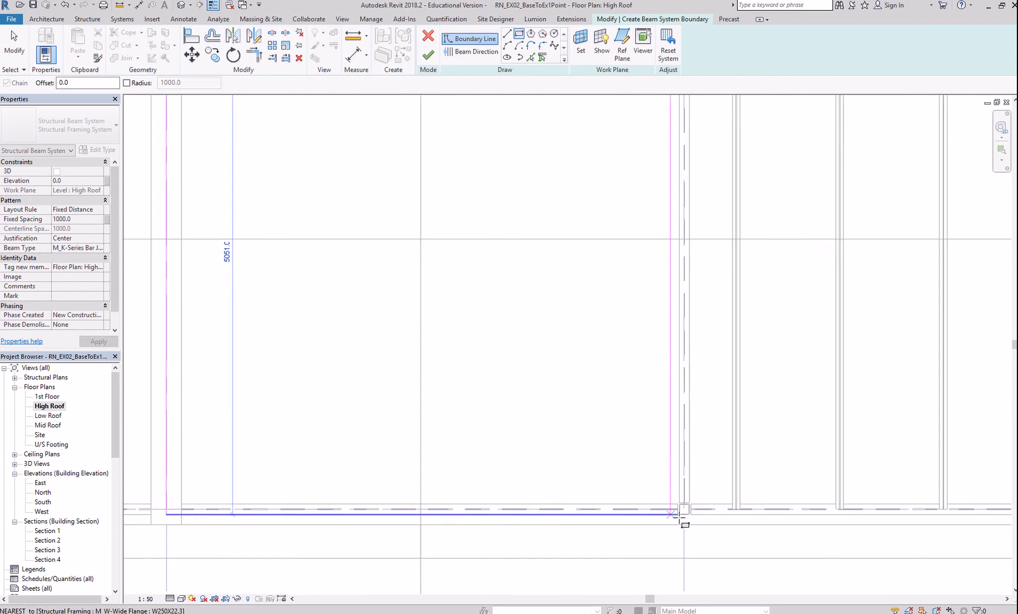
pyautogui.scroll(4, 686, 505)
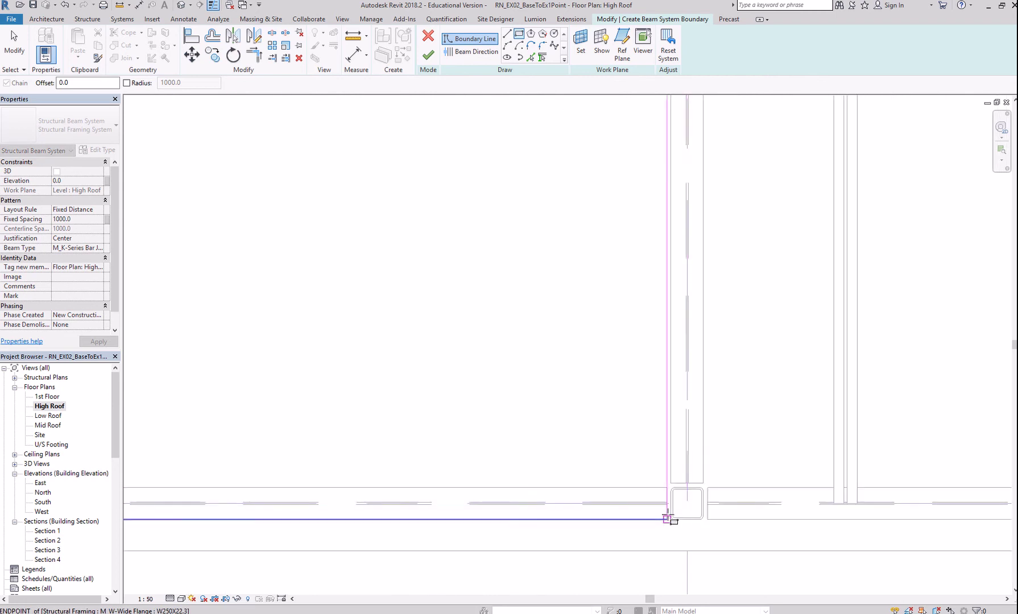
pyautogui.click(687, 503)
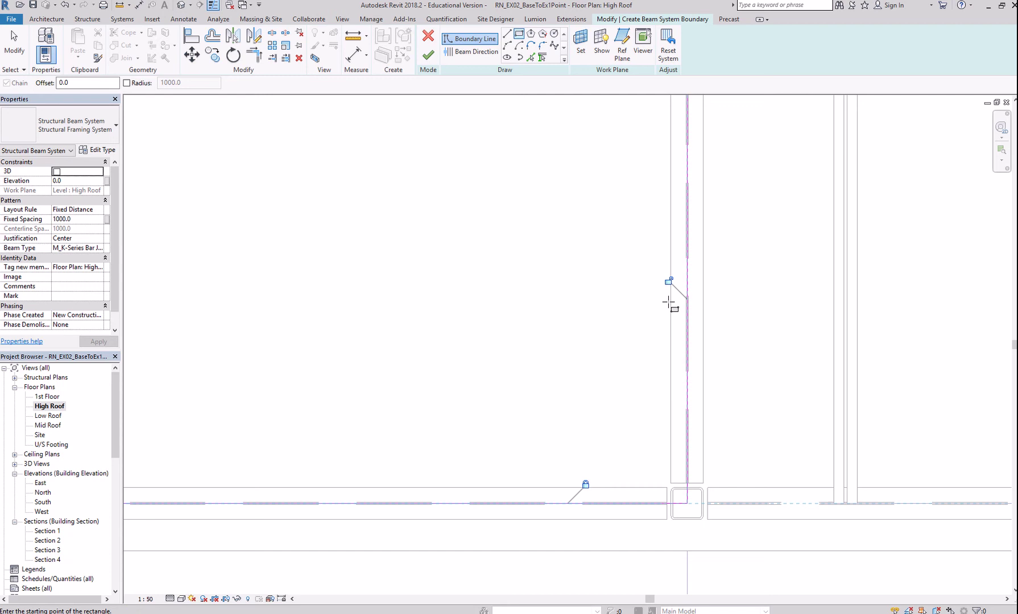
# Lock the High Roof C–D system's boundary lines to the beams, set its beam direction parallel to the grid 3 edge, and finish the sketch.
pyautogui.scroll(-5, 371, 369)
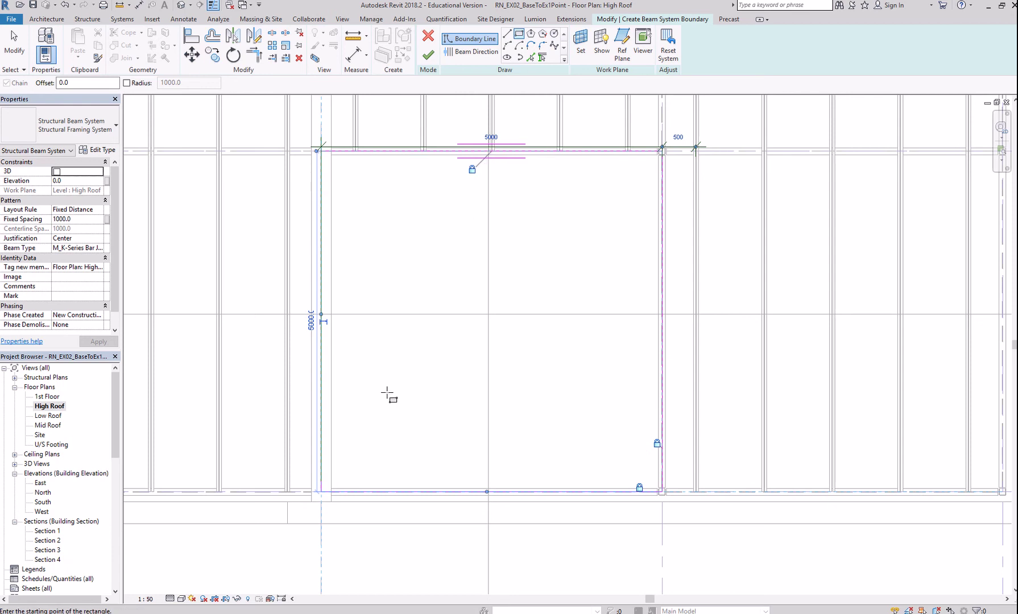
pyautogui.scroll(-1, 386, 394)
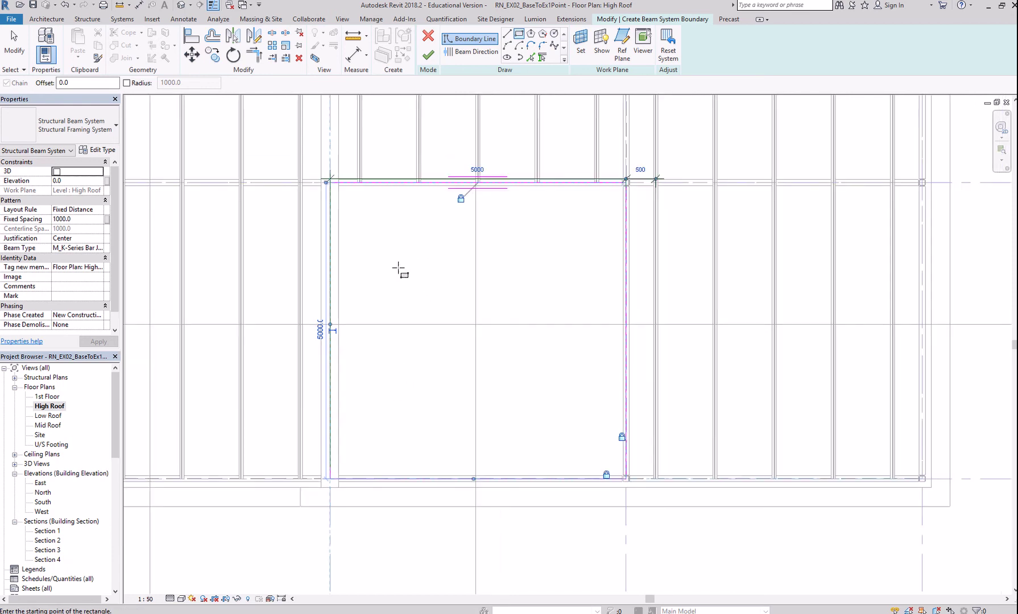
pyautogui.click(458, 52)
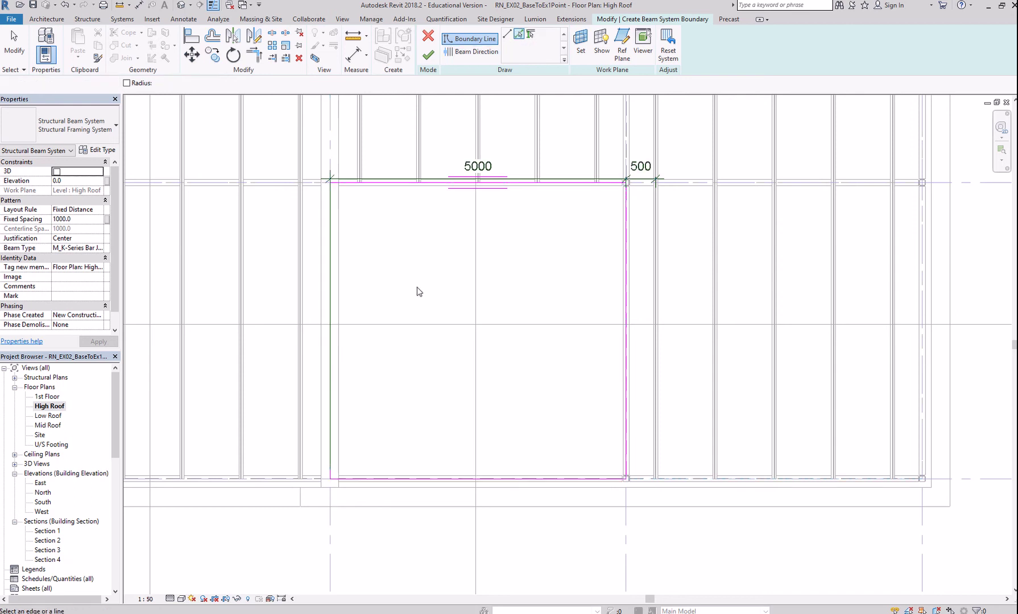
pyautogui.click(330, 303)
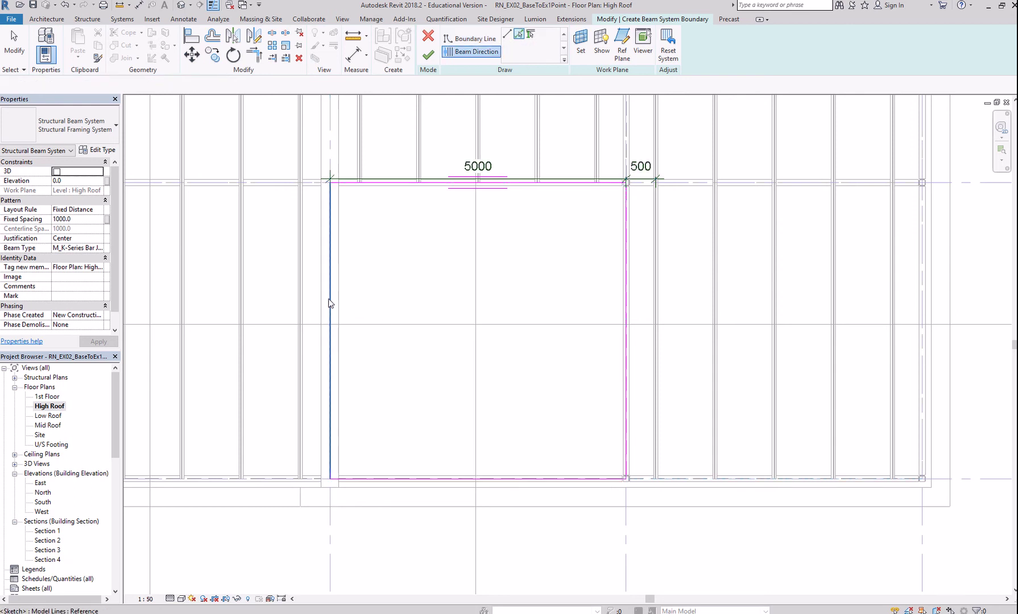
pyautogui.click(626, 288)
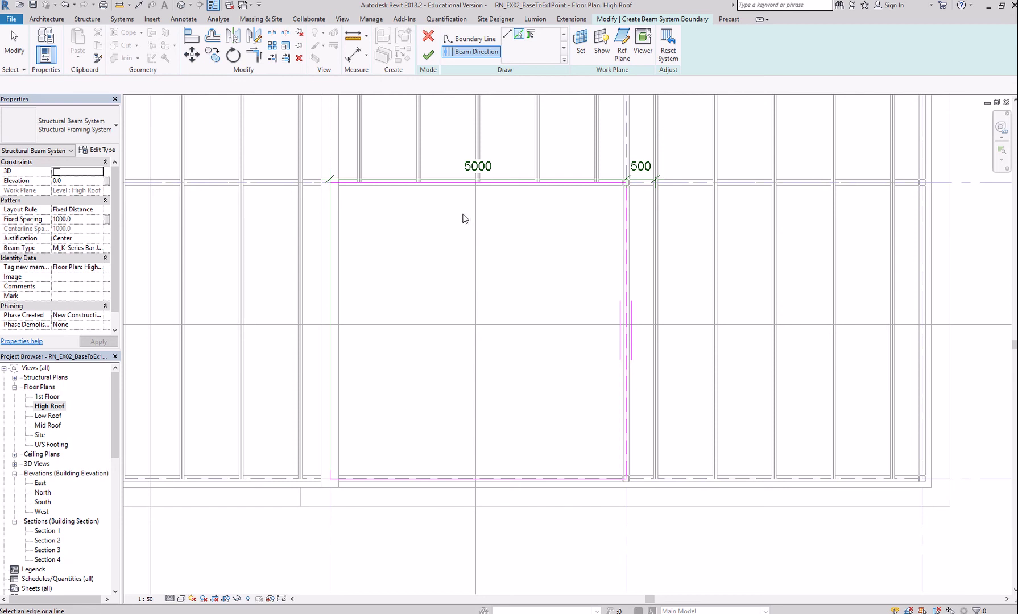
pyautogui.click(429, 56)
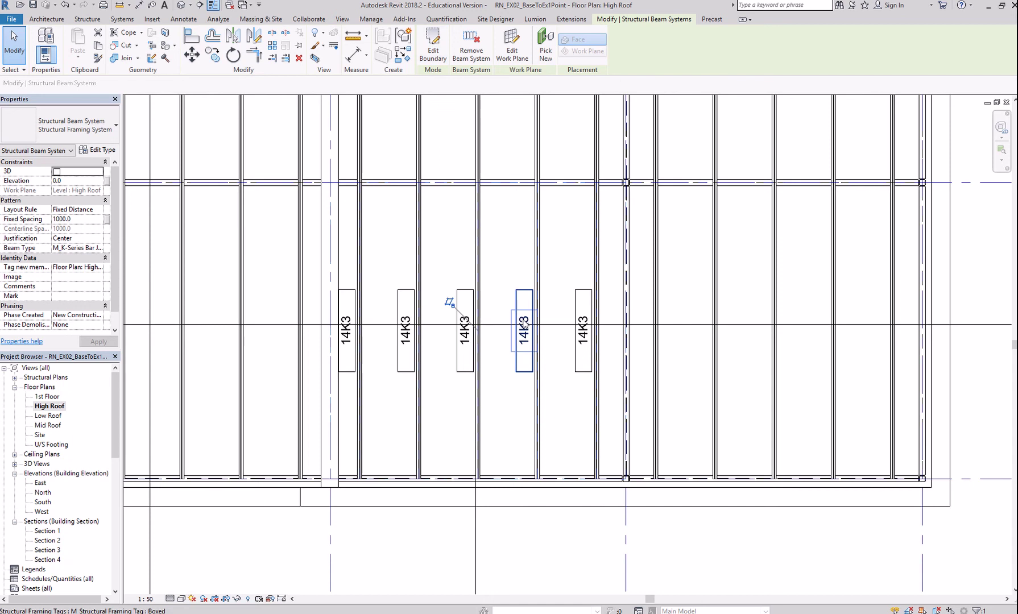
# Examine the roof joist systems in the 3D view and the joist heights relative to the beams in Section 1.
pyautogui.scroll(-5, 524, 325)
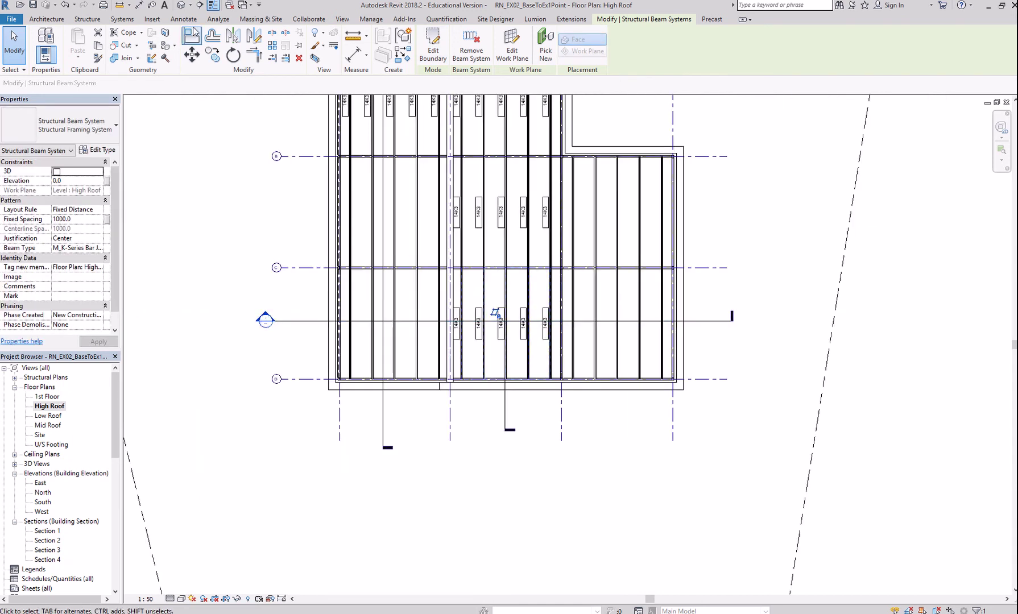
pyautogui.click(182, 5)
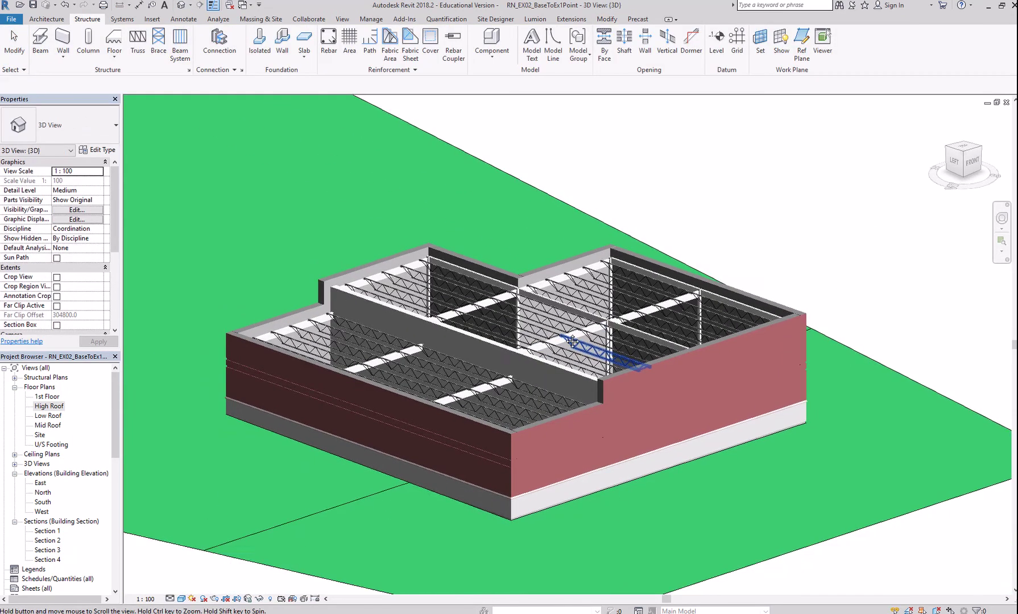
pyautogui.moveTo(478, 444); pyautogui.dragTo(496, 344, button='middle')
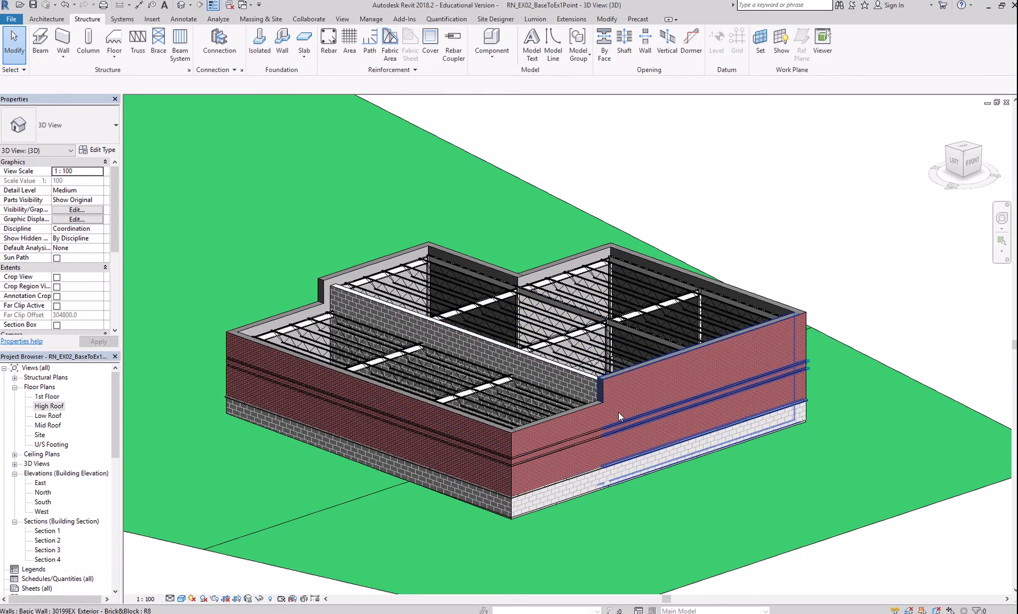
pyautogui.doubleClick(51, 532)
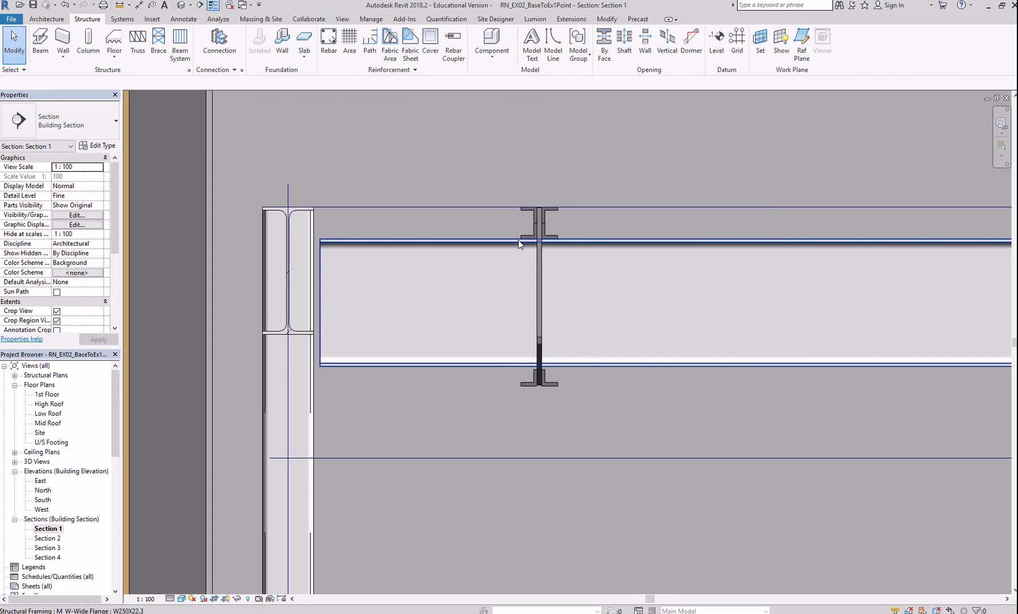
pyautogui.scroll(-2, 589, 326)
pyautogui.moveTo(721, 329); pyautogui.dragTo(665, 265, button='middle')
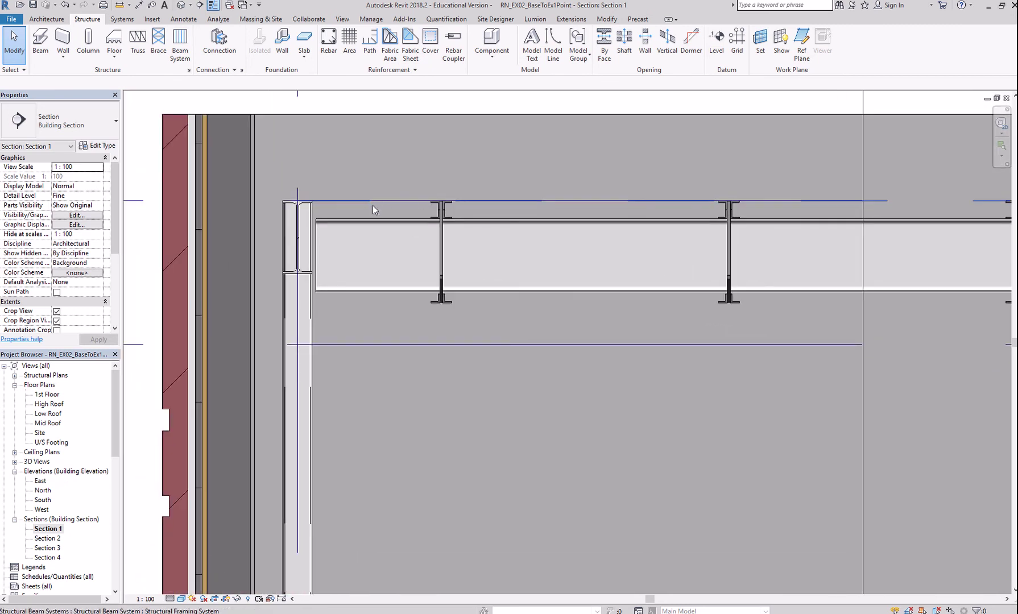
# Open Section 2 and set its detail level to Fine and its visual style to Shaded.
pyautogui.doubleClick(55, 537)
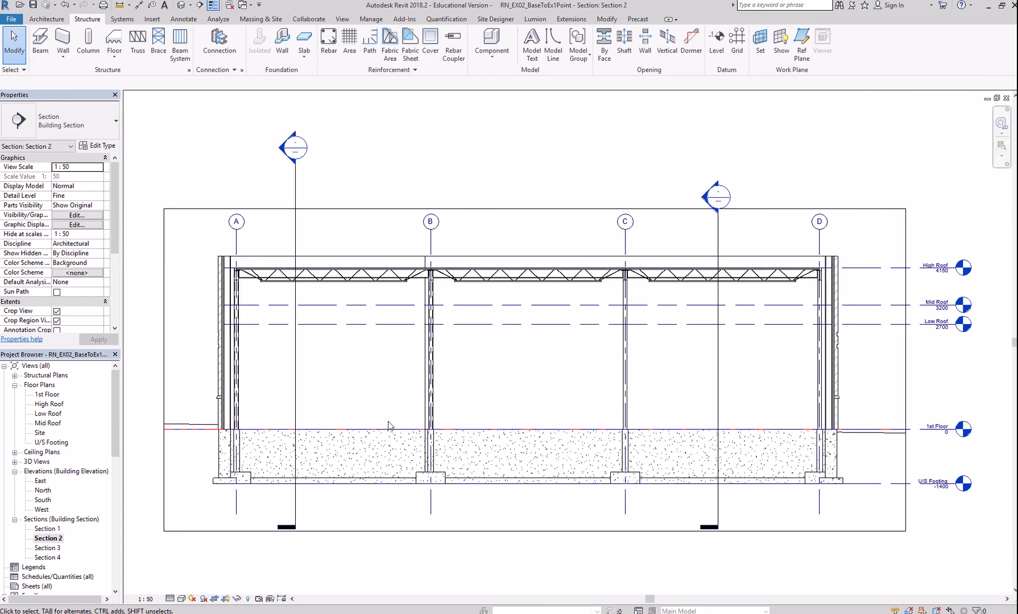
pyautogui.scroll(8, 311, 286)
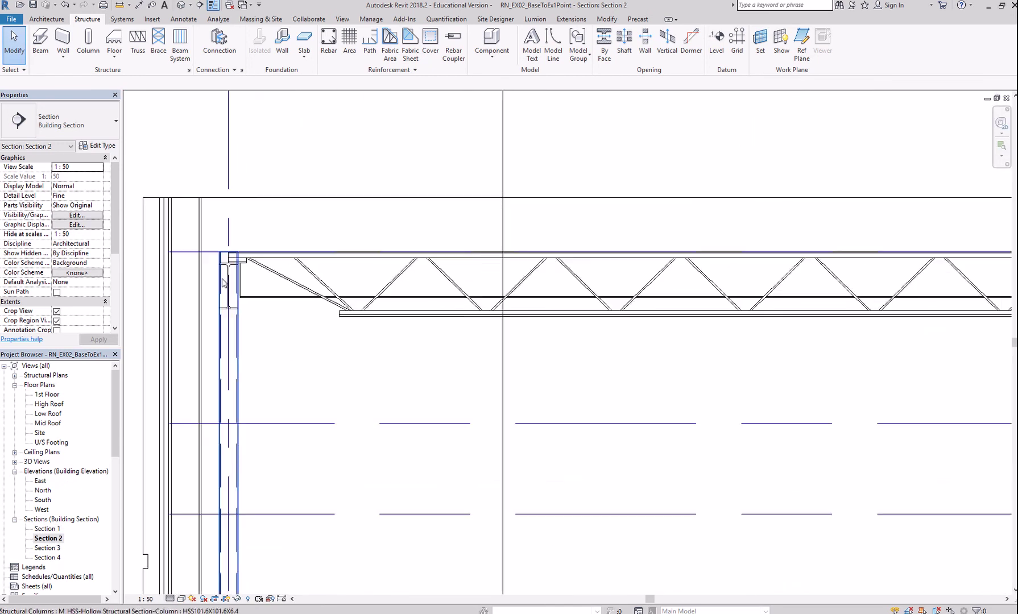
pyautogui.scroll(1, 236, 266)
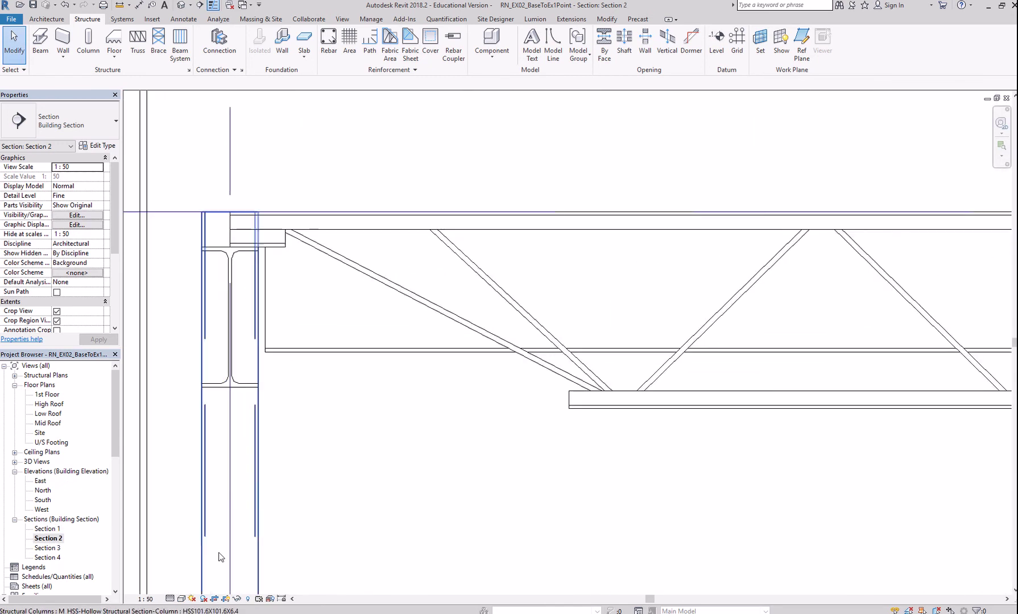
pyautogui.click(171, 599)
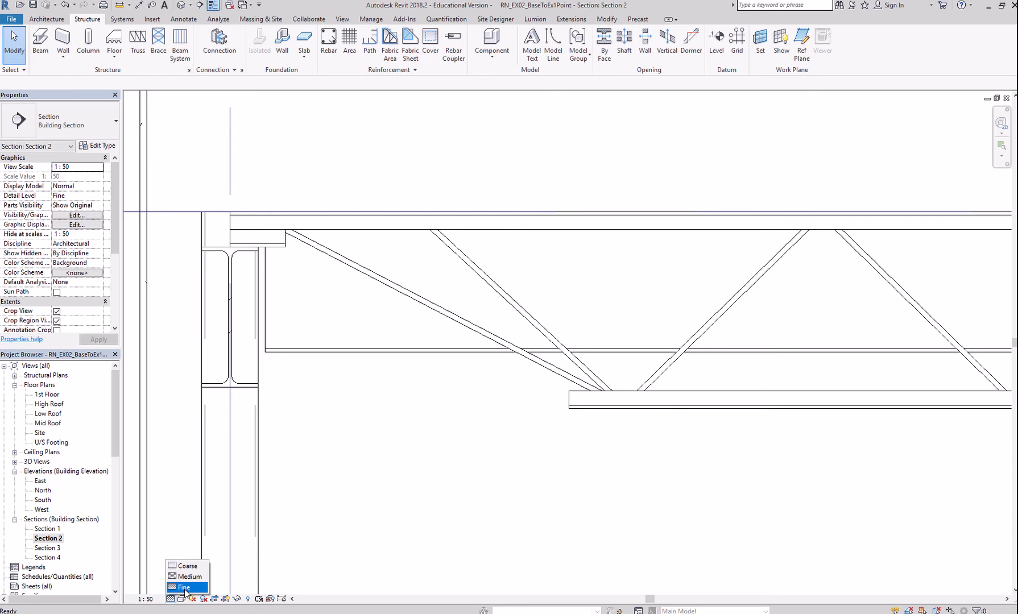
pyautogui.click(185, 588)
pyautogui.click(182, 598)
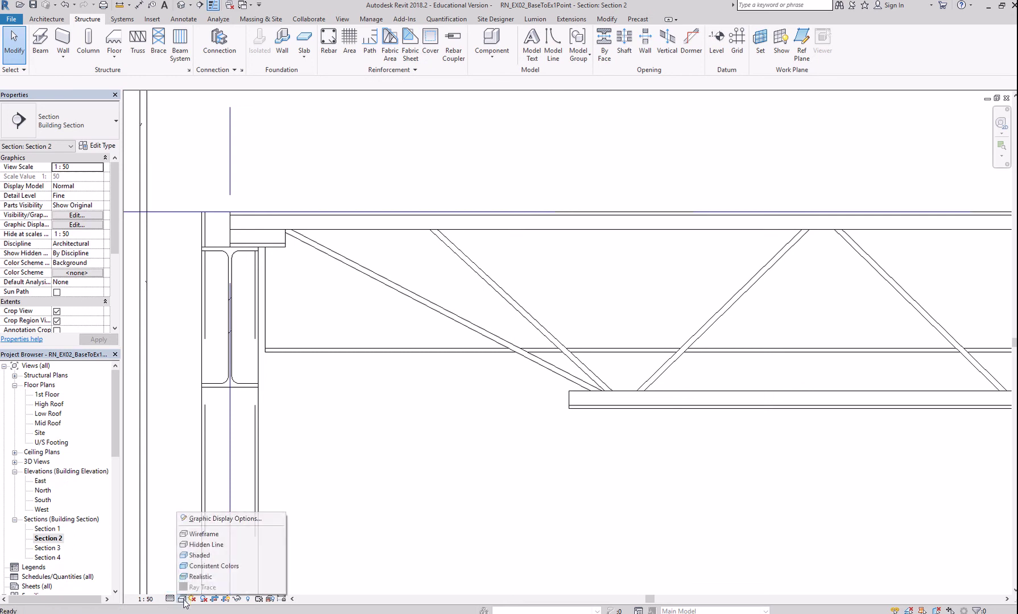
pyautogui.click(200, 555)
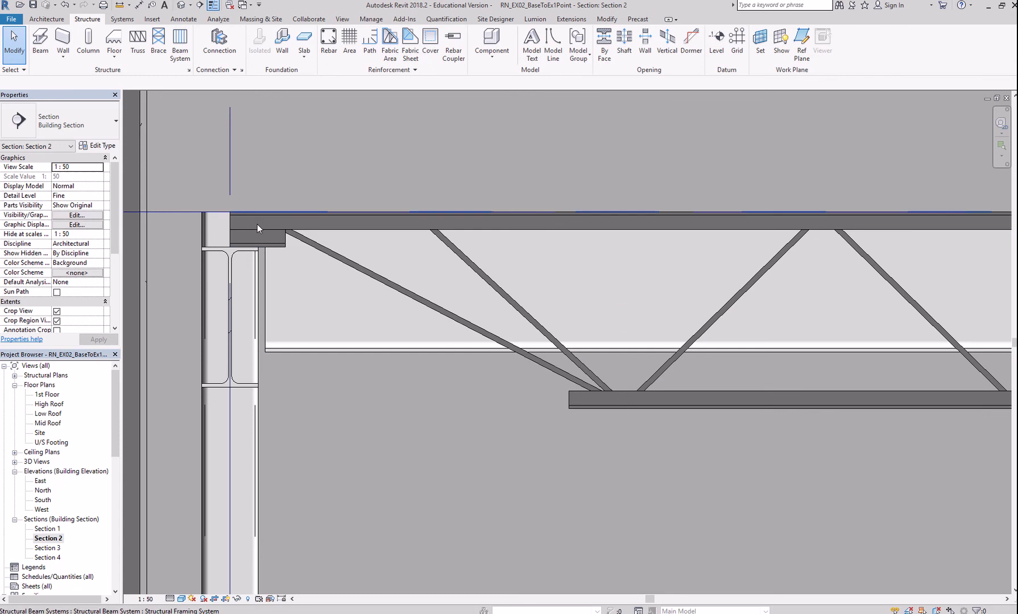
# Examine in Section 2 how the joist seats bear on the beam at grid B and along the whole roof.
pyautogui.scroll(-5, 329, 383)
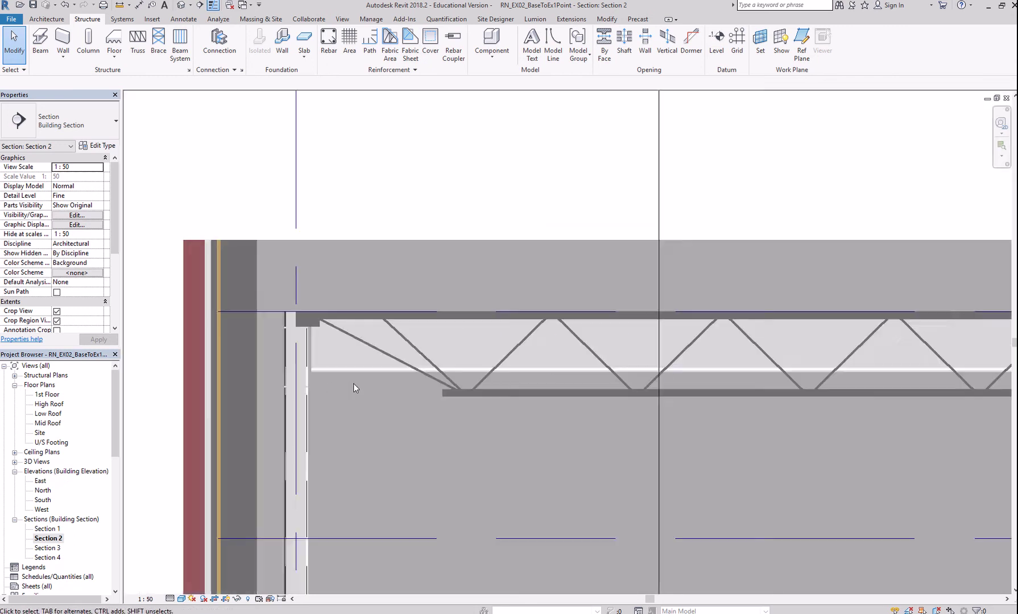
pyautogui.moveTo(520, 407); pyautogui.dragTo(359, 332, button='middle')
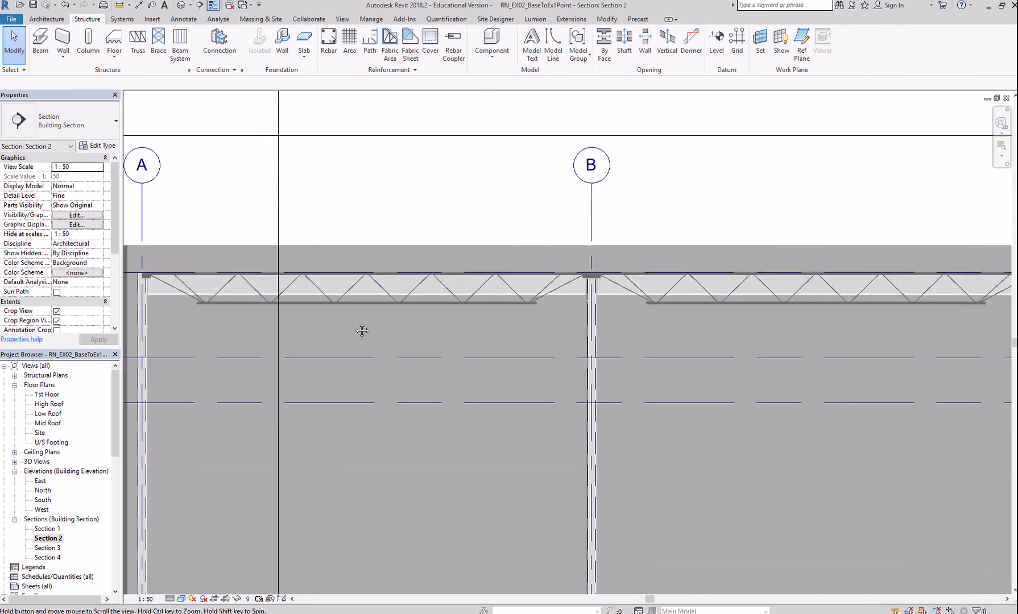
pyautogui.scroll(3, 600, 280)
pyautogui.scroll(5, 600, 279)
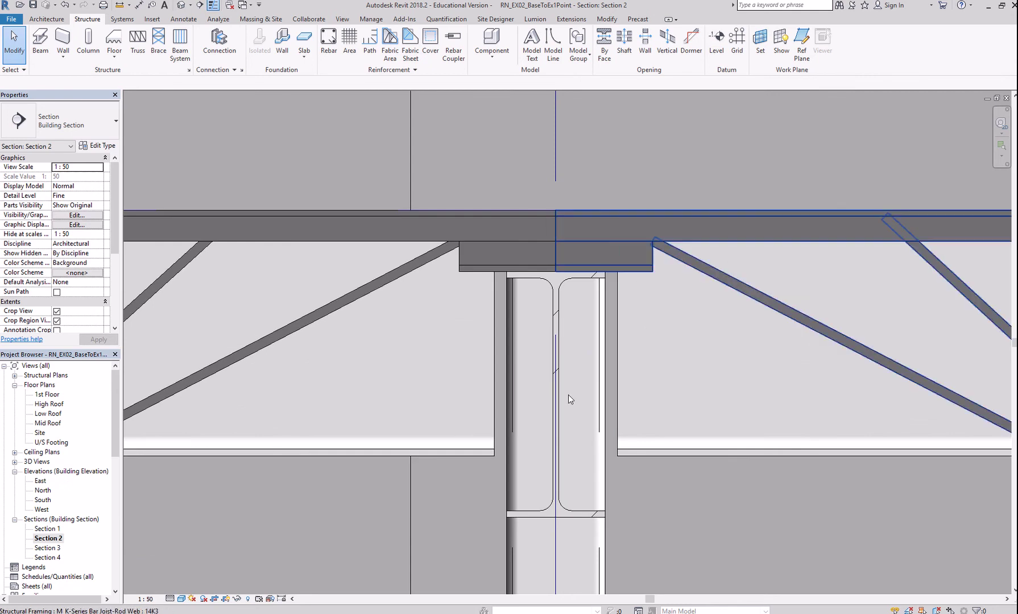
pyautogui.scroll(-8, 546, 409)
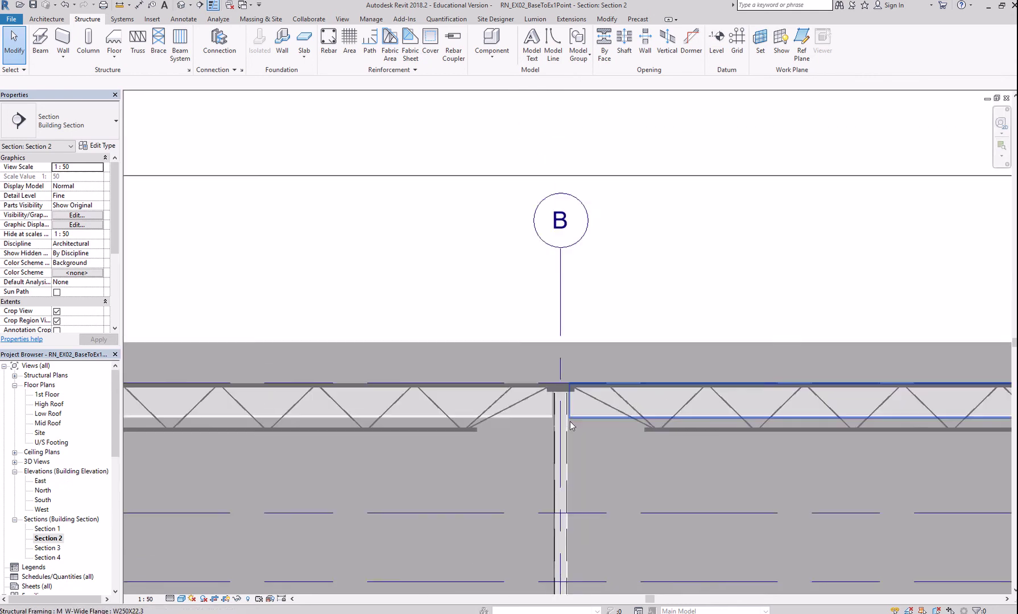
pyautogui.moveTo(640, 465); pyautogui.dragTo(534, 289, button='middle')
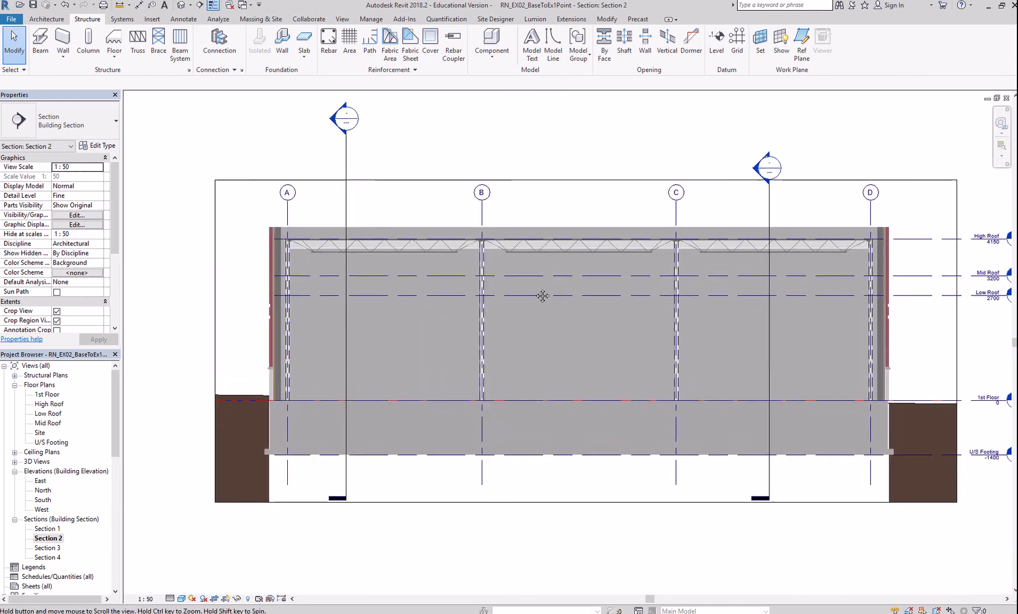